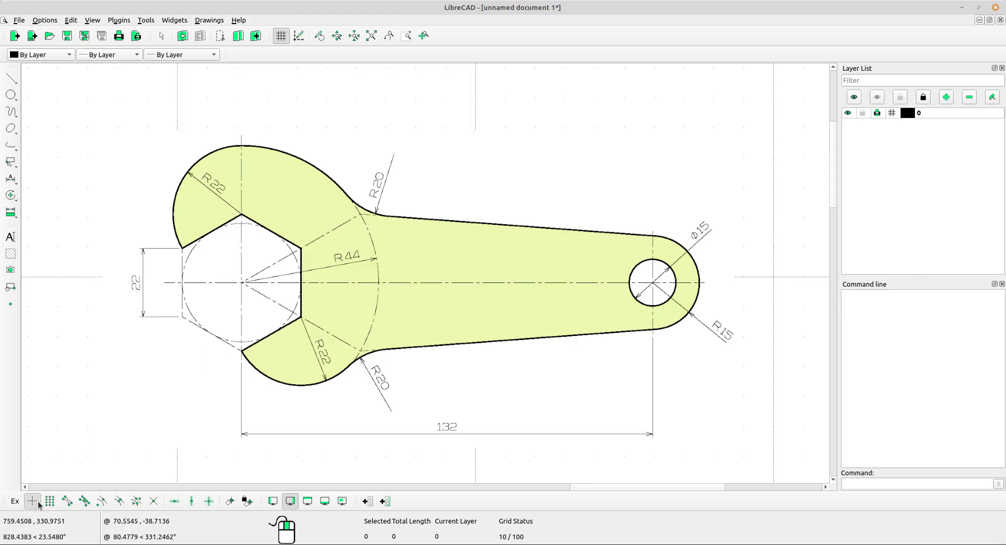
Enable snapping to endpoints, centers, middle points and intersections.
left_click(67, 501)
left_click(102, 502)
left_click(119, 503)
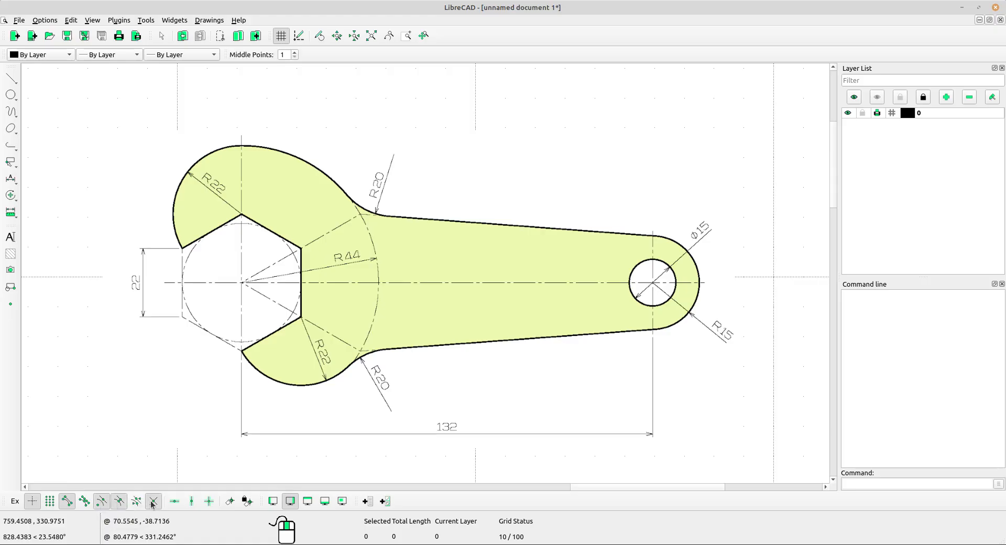
left_click(153, 502)
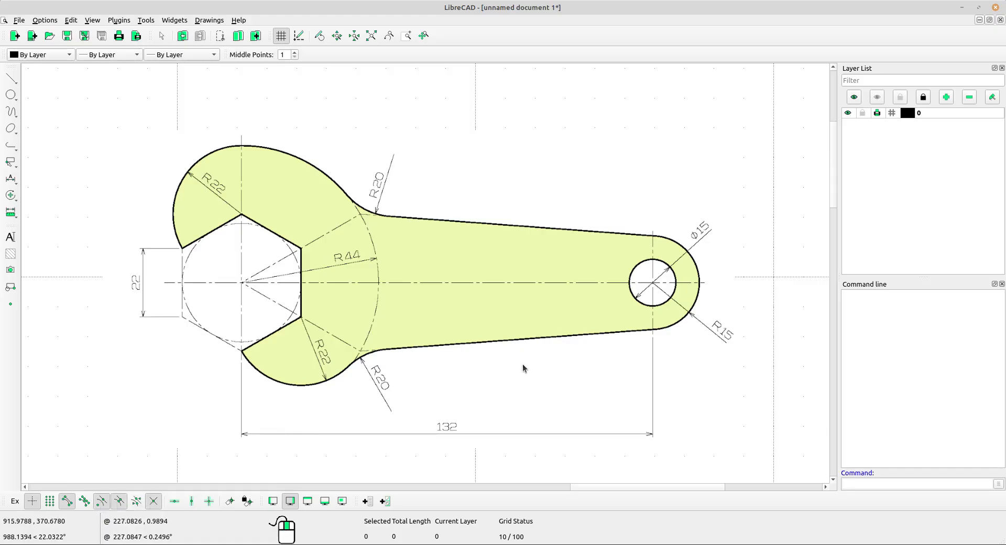
Examine the wrench reference drawing around the hexagonal jaw opening and its side-length dimension.
scroll(487, 363, "down", 3)
middle_click_drag(494, 385, 505, 275)
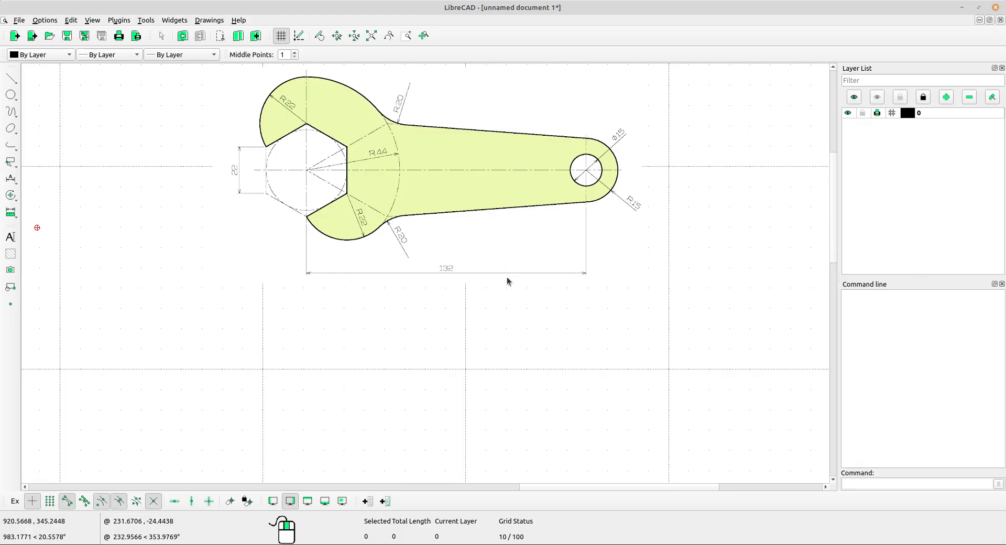
scroll(309, 145, "up", 3)
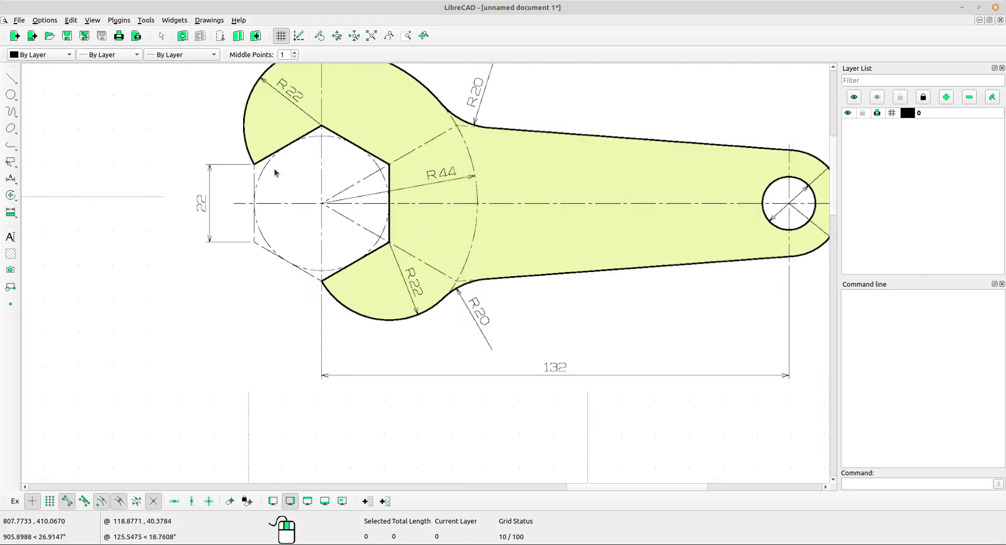
scroll(349, 152, "up", 2)
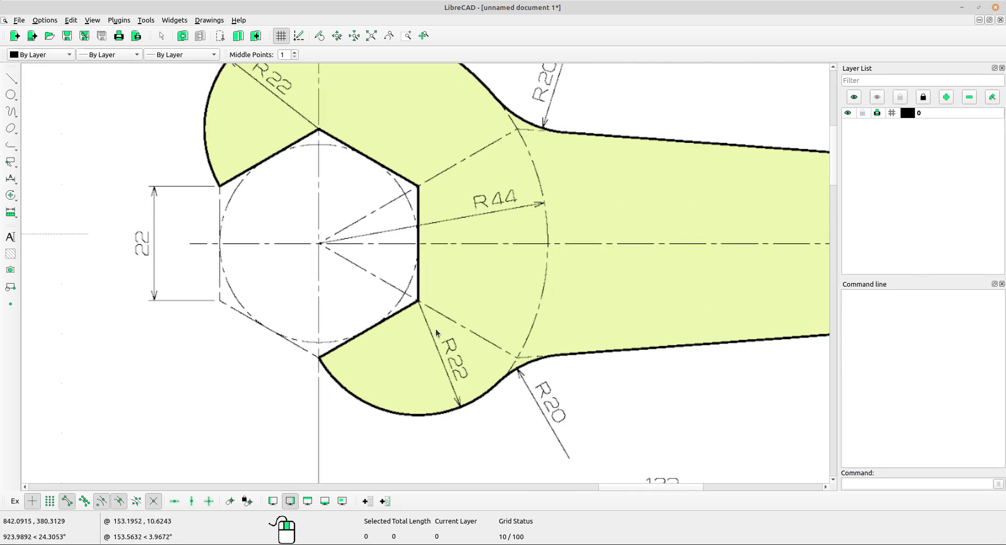
scroll(360, 151, "down", 5)
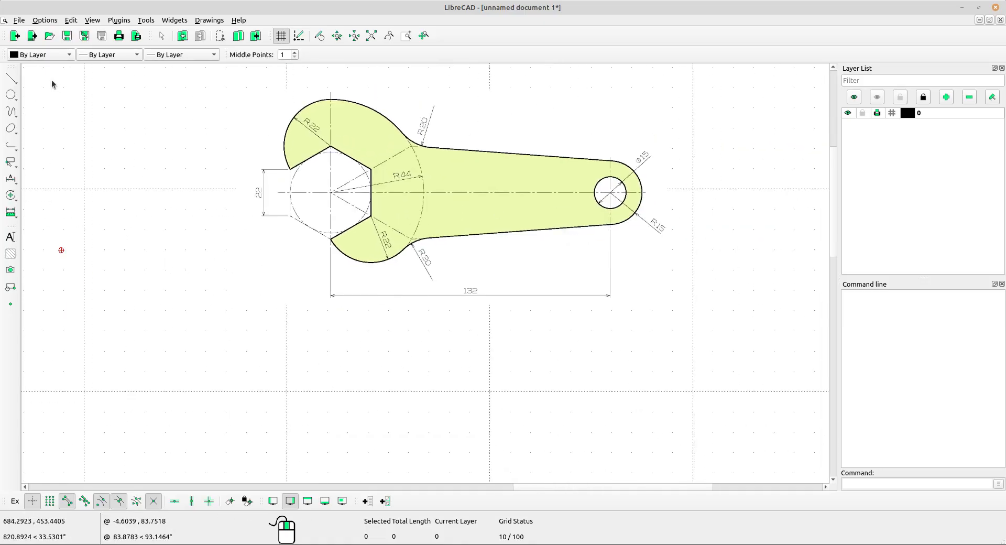
left_click(18, 80)
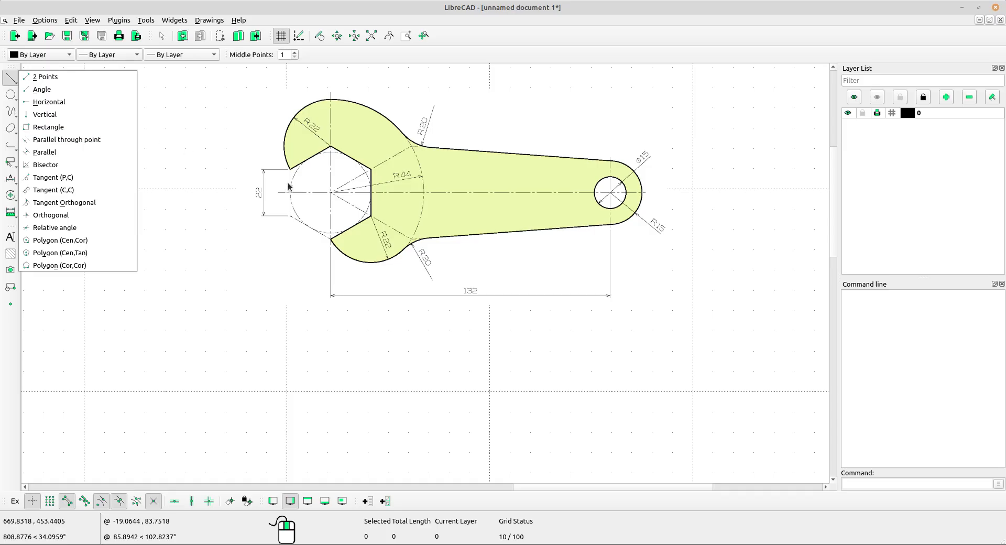
left_click(272, 195)
scroll(294, 184, "up", 3)
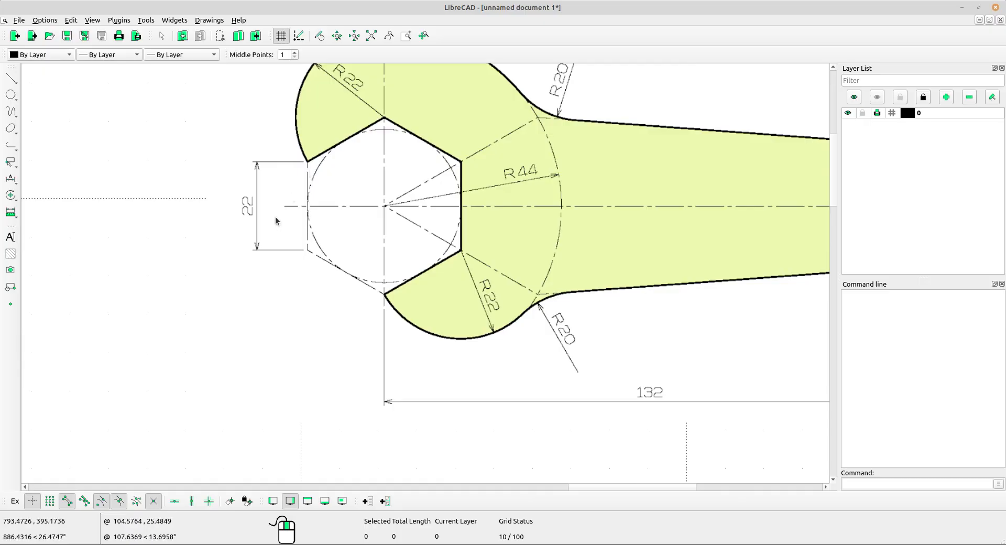
Draw a vertical line 22 long in the empty area below the wrench reference drawing.
left_click(11, 78)
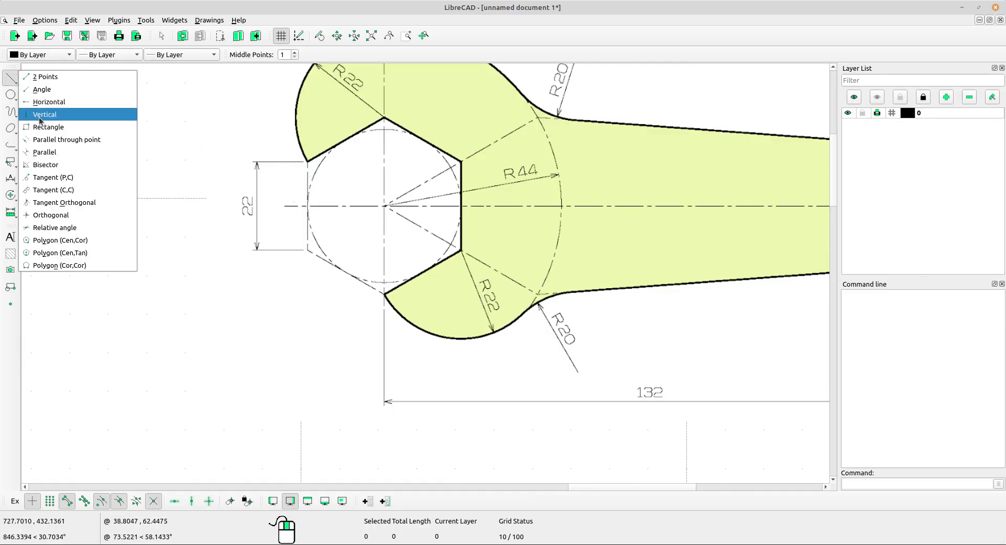
left_click(40, 114)
double_click(325, 54)
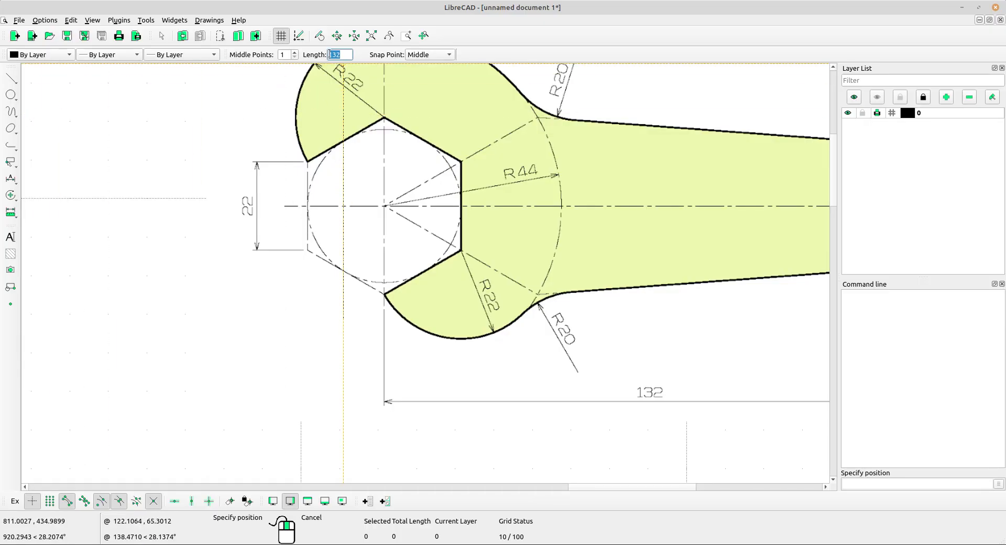
type("2")
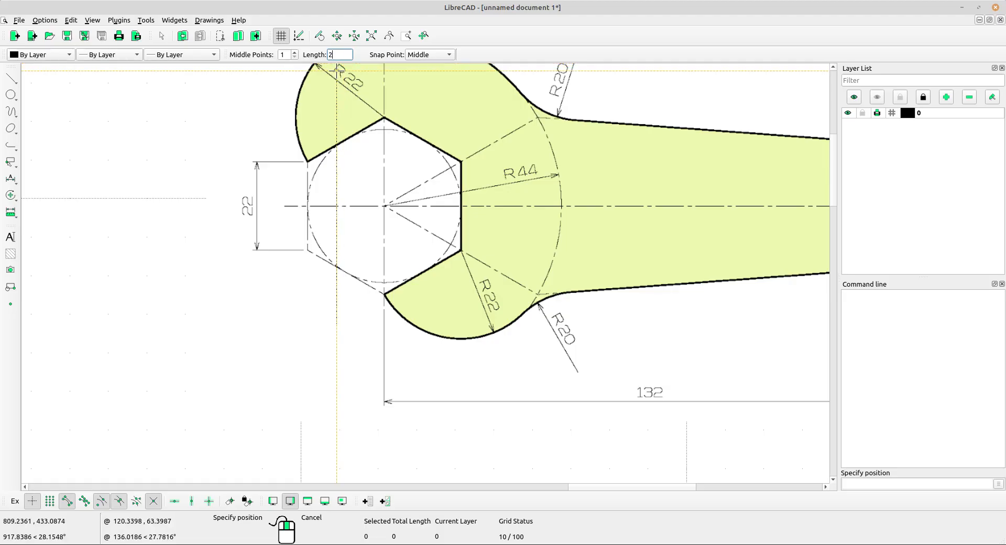
type("2")
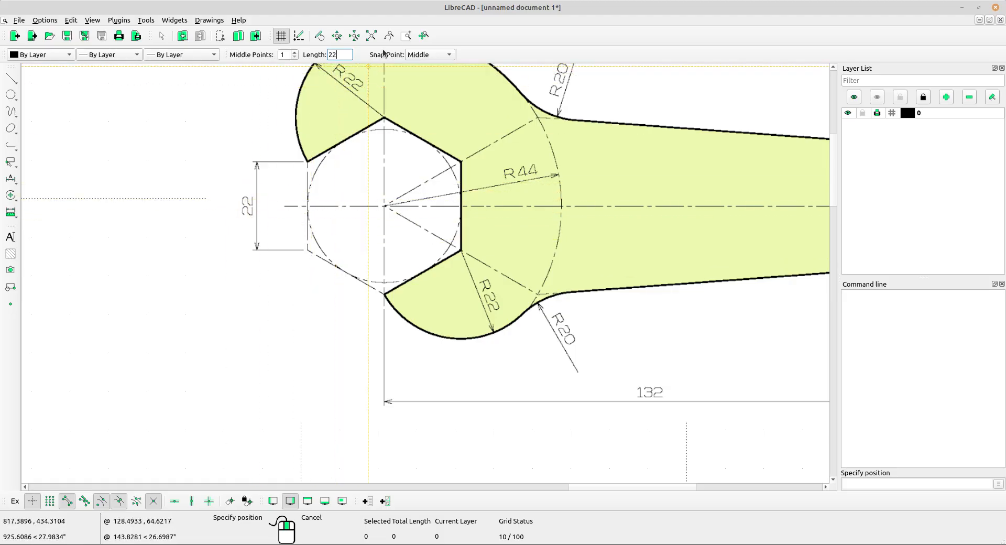
scroll(420, 240, "down", 3)
middle_click_drag(451, 328, 411, 150)
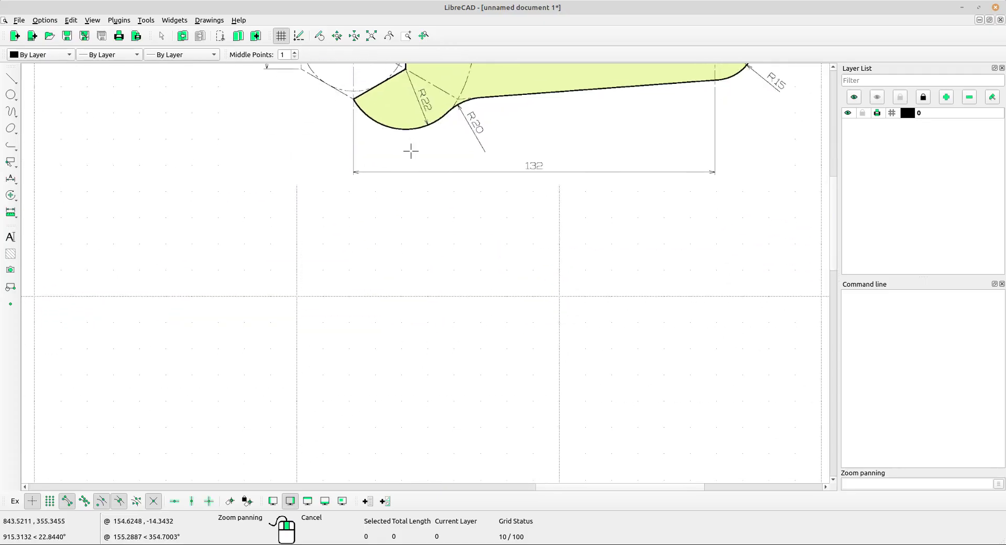
left_click(320, 341)
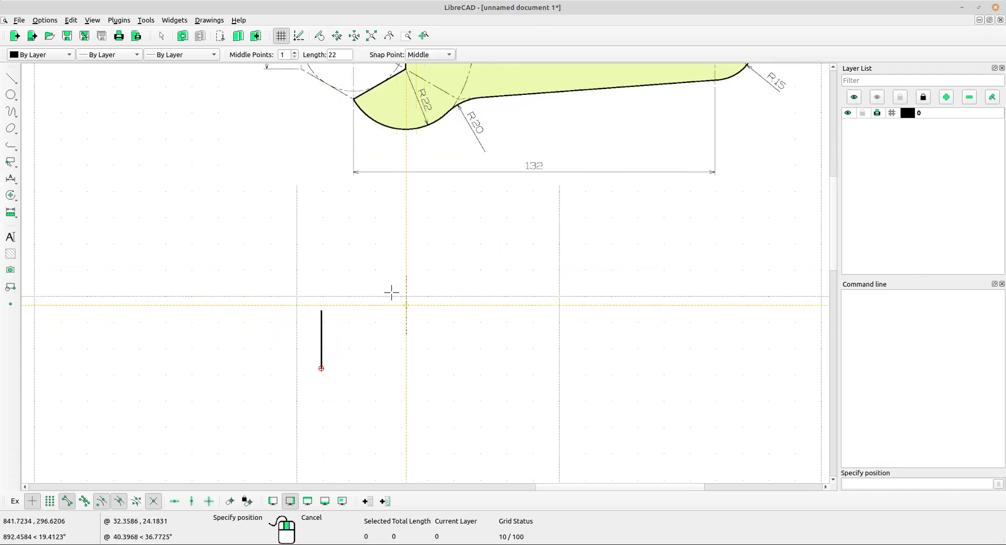
Draw a 6-sided corner-to-corner polygon using the vertical line's lower and upper endpoints as its corners, extending to the line's left.
scroll(393, 268, "down", 1)
scroll(365, 263, "down", 1)
middle_click_drag(365, 263, 350, 292)
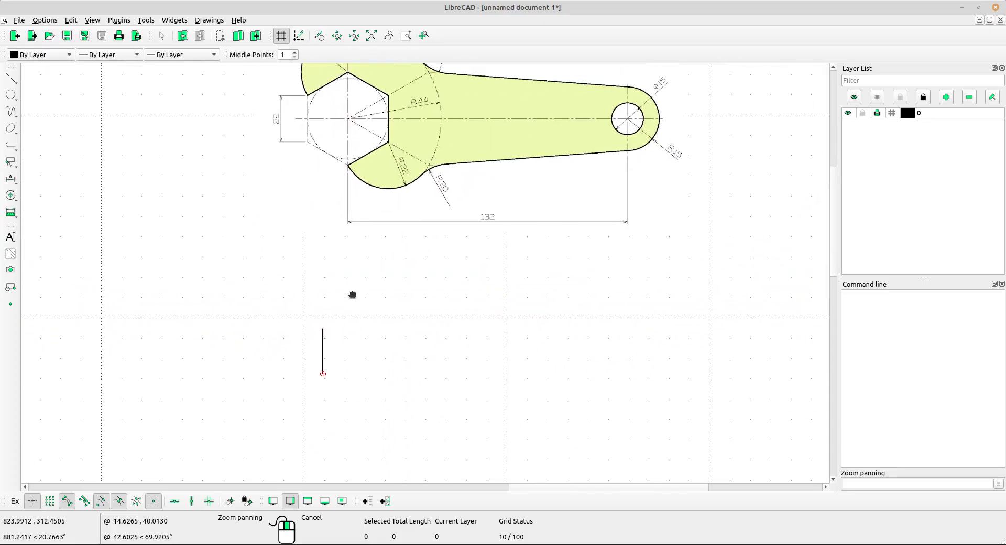
left_click(11, 79)
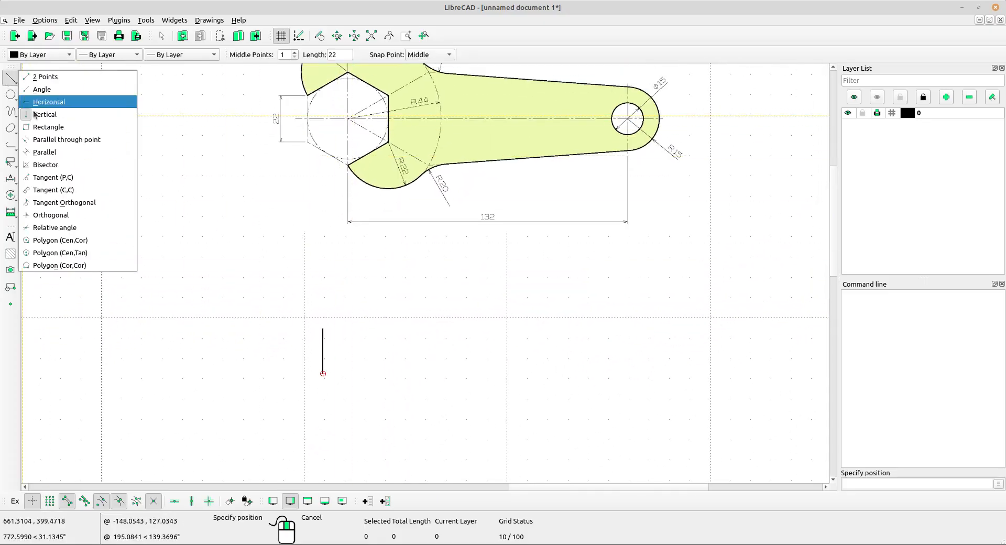
left_click(48, 265)
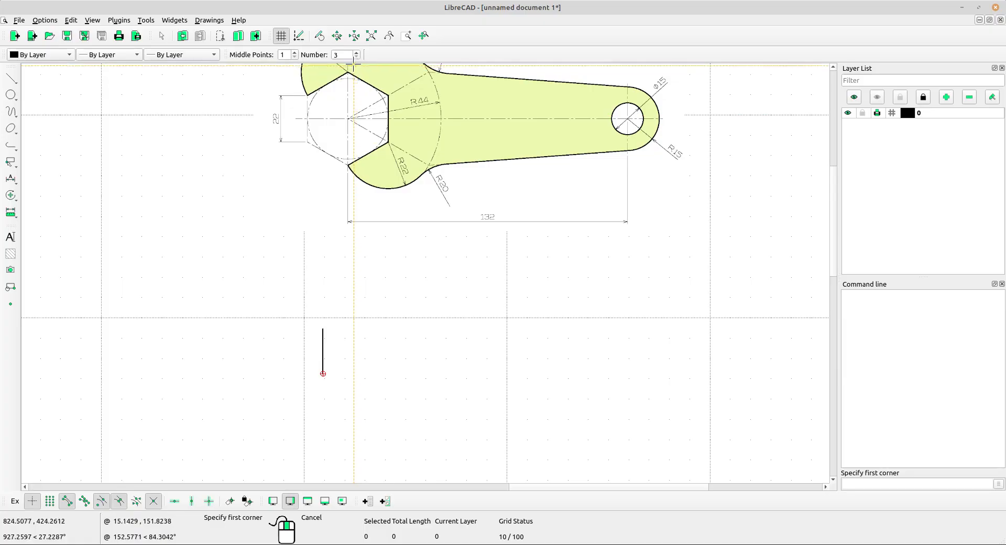
scroll(350, 133, "up", 1)
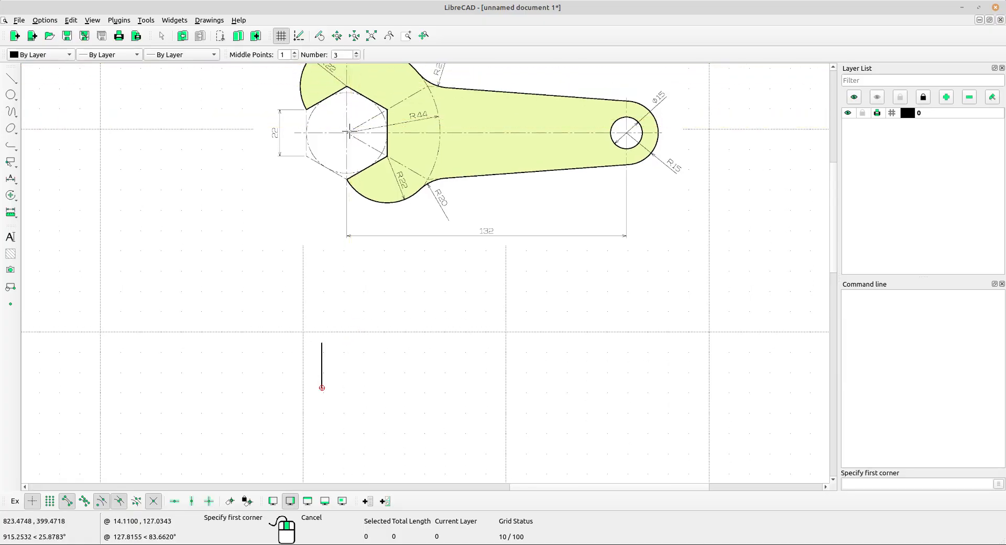
scroll(350, 132, "up", 2)
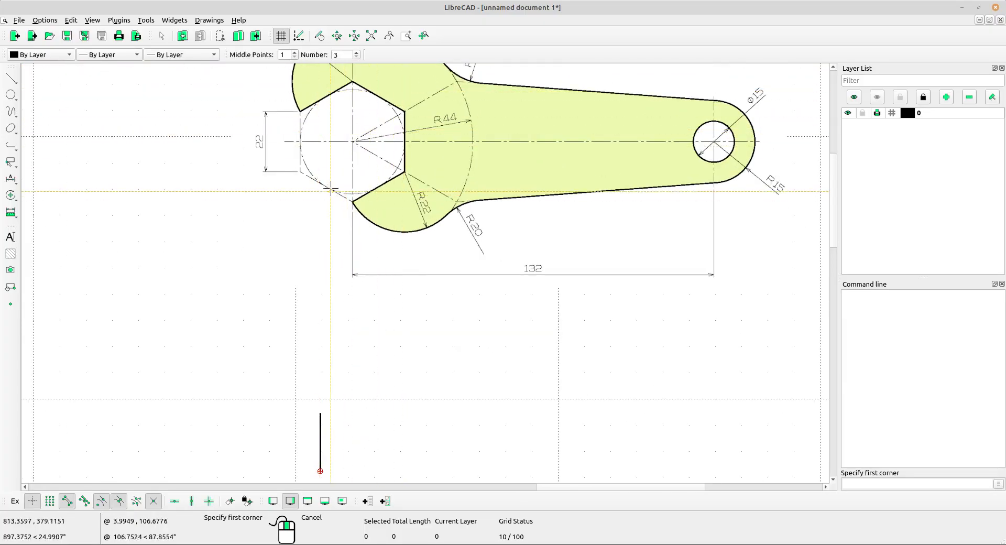
left_click(357, 52)
left_click(357, 53)
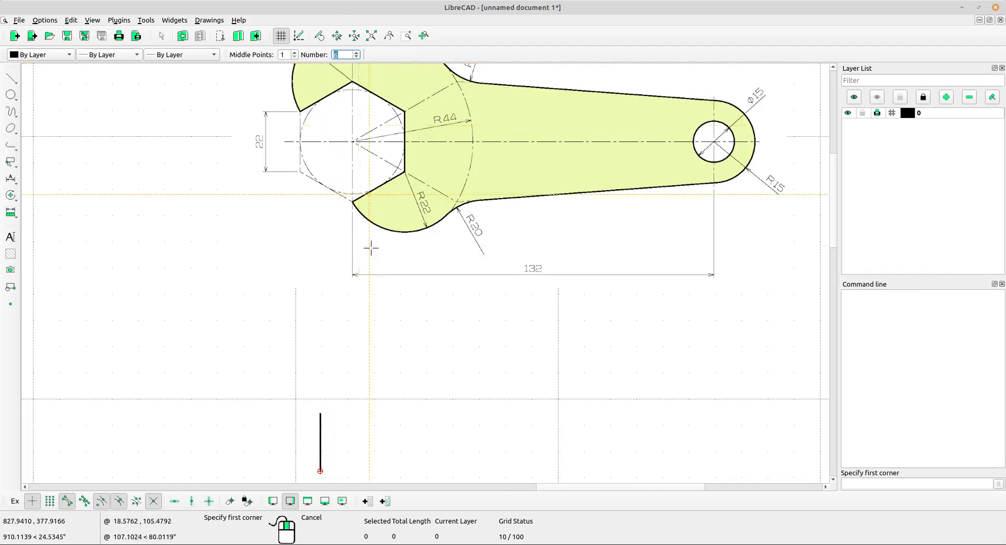
scroll(396, 269, "down", 3)
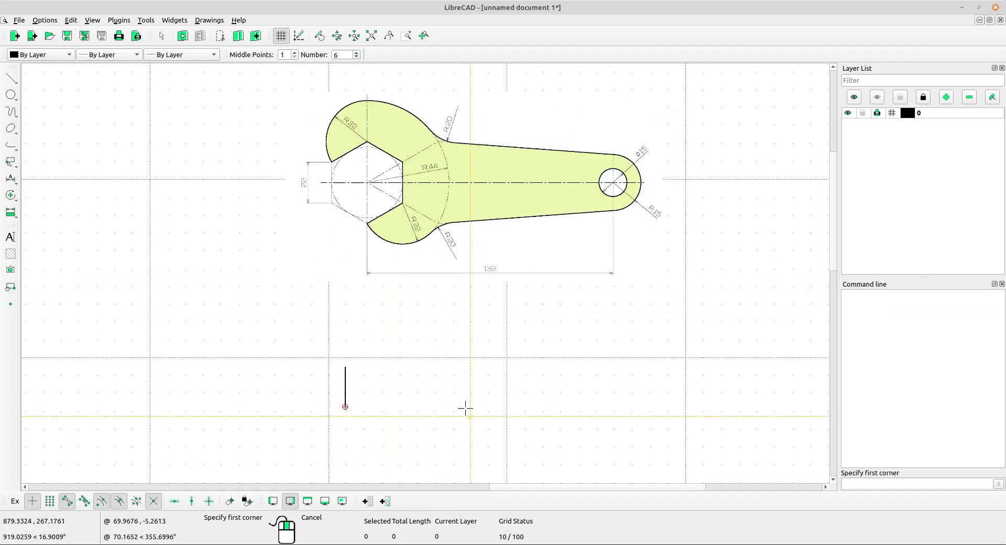
middle_click_drag(431, 304, 412, 224)
scroll(321, 336, "up", 1)
scroll(322, 336, "up", 1)
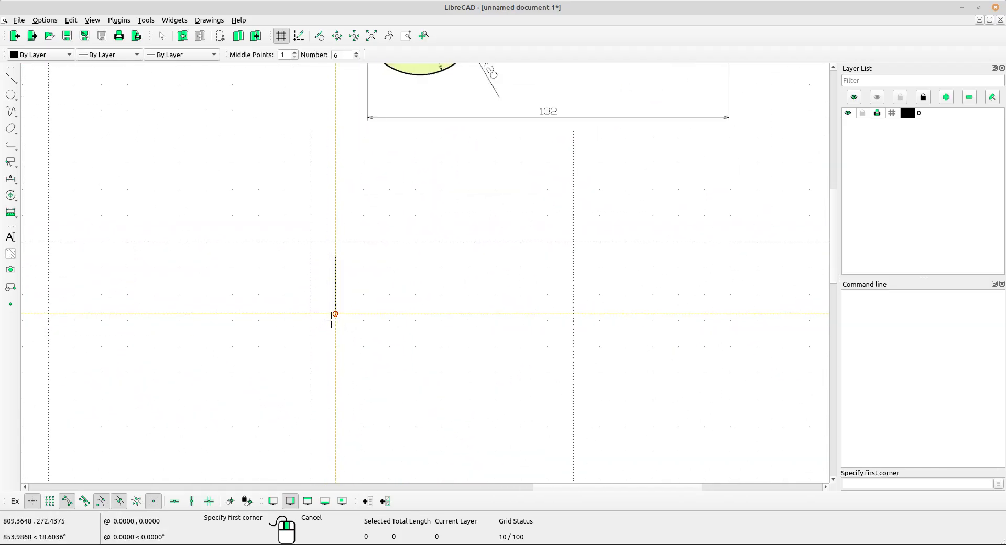
scroll(337, 307, "down", 2)
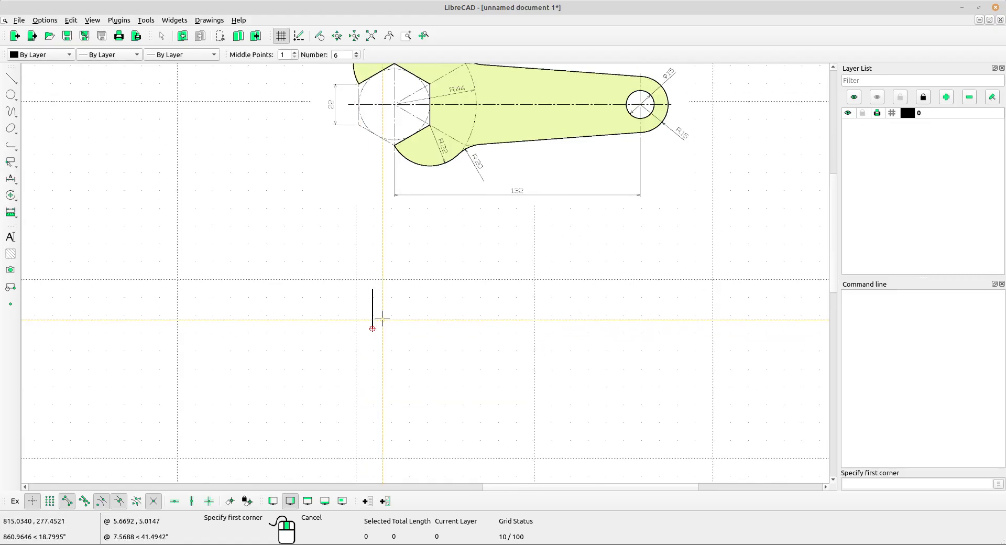
scroll(375, 317, "up", 2)
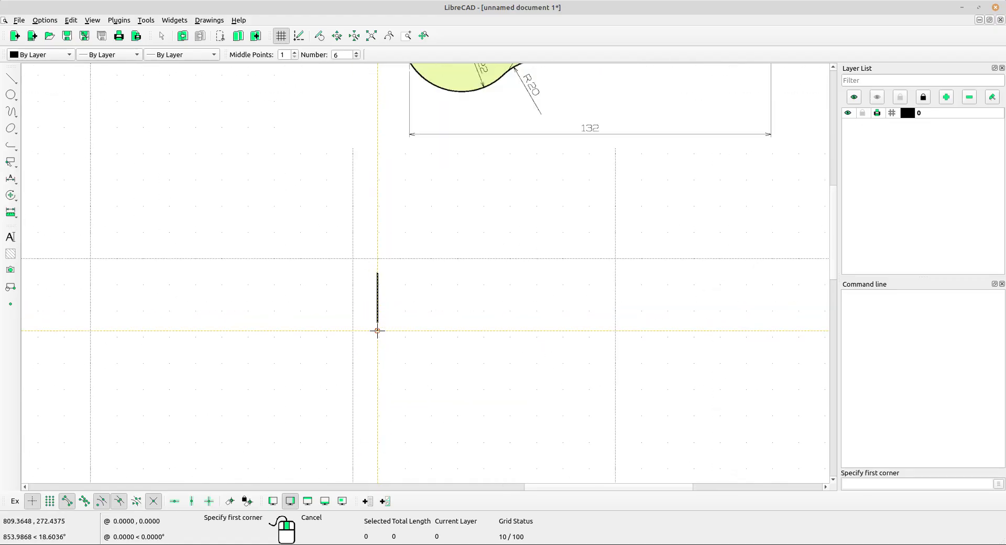
left_click(378, 330)
scroll(362, 269, "up", 3)
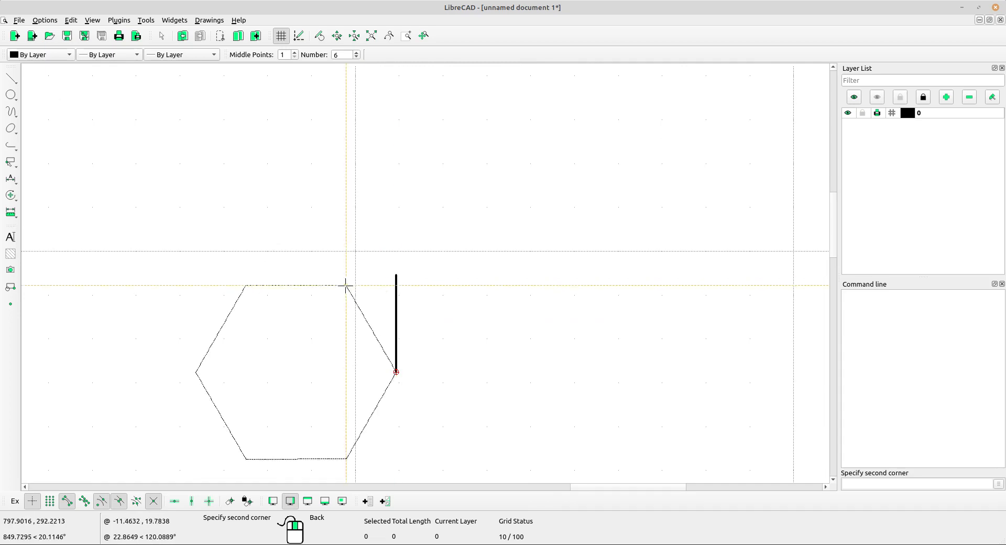
left_click(397, 275)
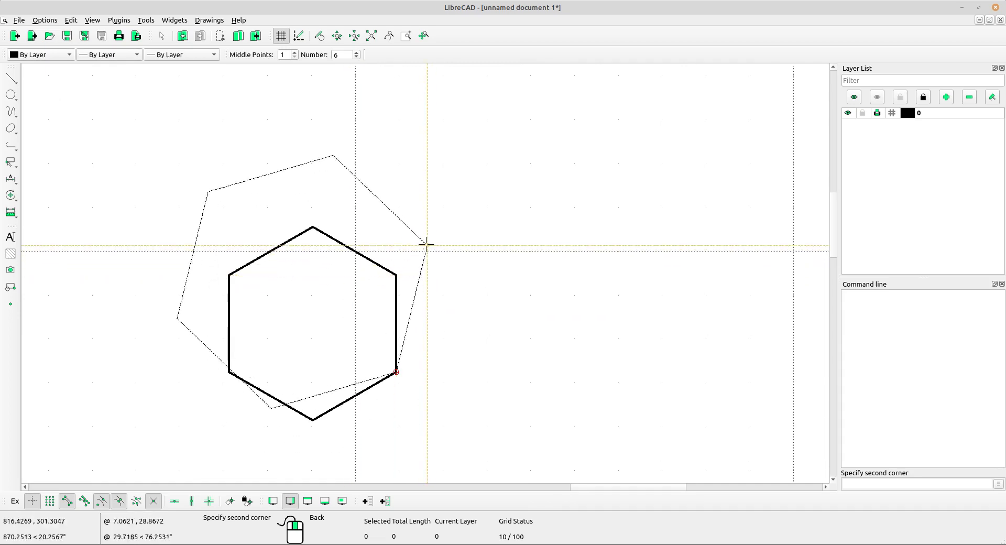
scroll(422, 233, "down", 4)
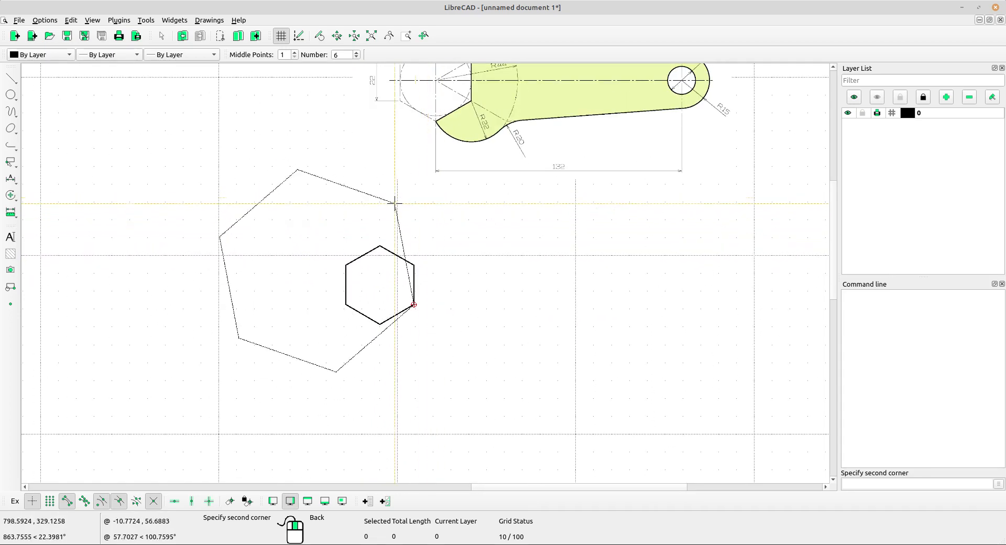
right_click(429, 203)
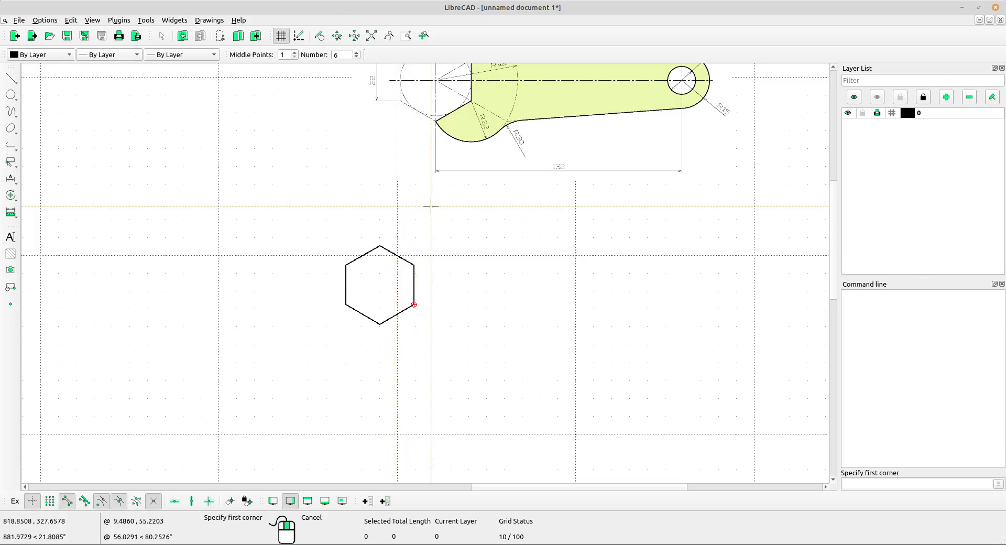
right_click(433, 212)
Examine the reference wrench's jaw geometry, especially the radii of the lower jaw arc and the adjoining fillet.
middle_click_drag(433, 211, 389, 243)
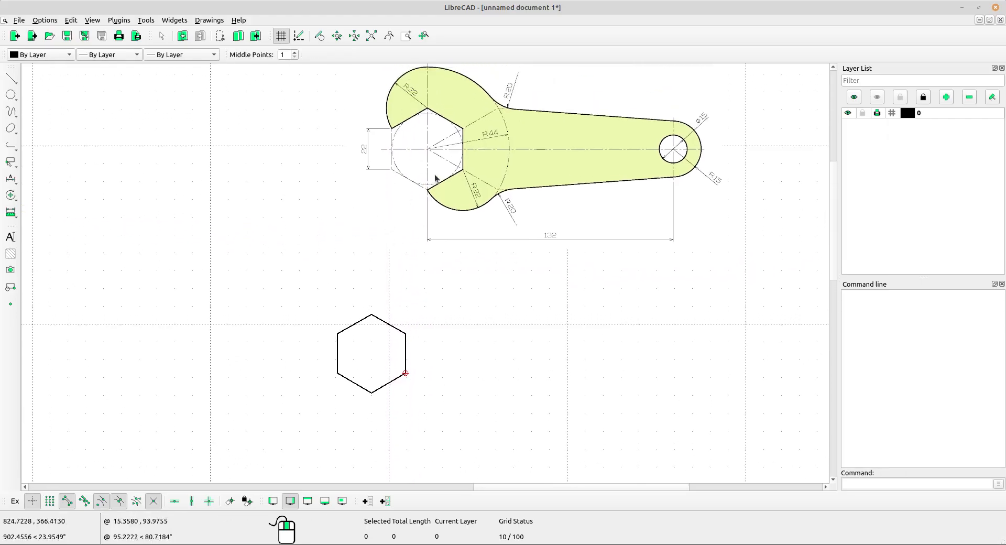
scroll(436, 172, "up", 2)
middle_click_drag(463, 176, 434, 193)
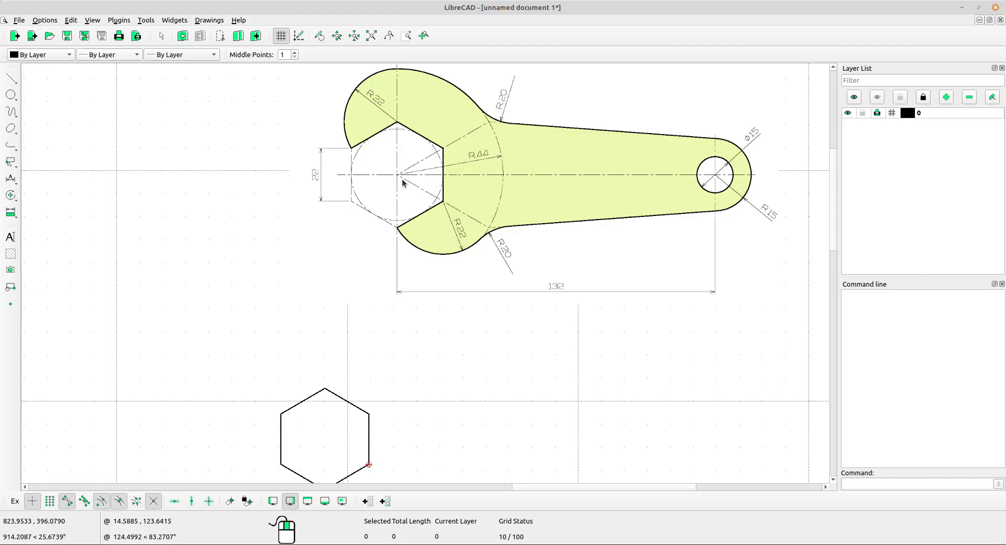
scroll(437, 223, "up", 1)
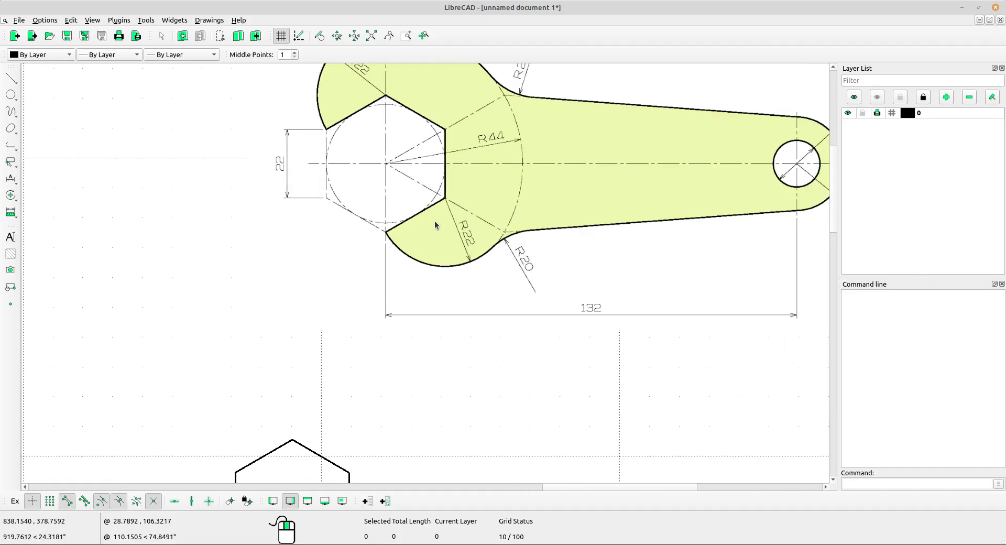
scroll(467, 262, "down", 3)
scroll(468, 263, "up", 4)
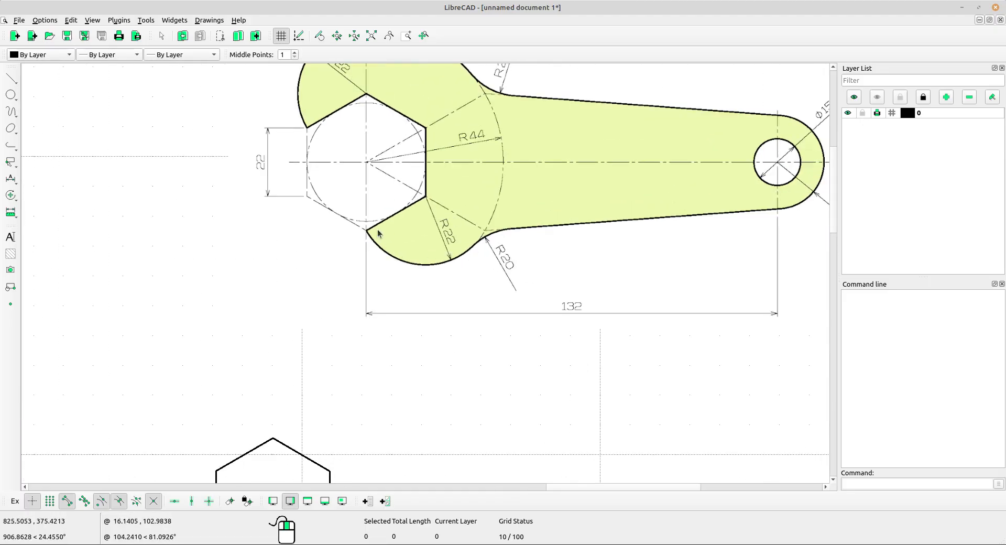
scroll(445, 258, "up", 2)
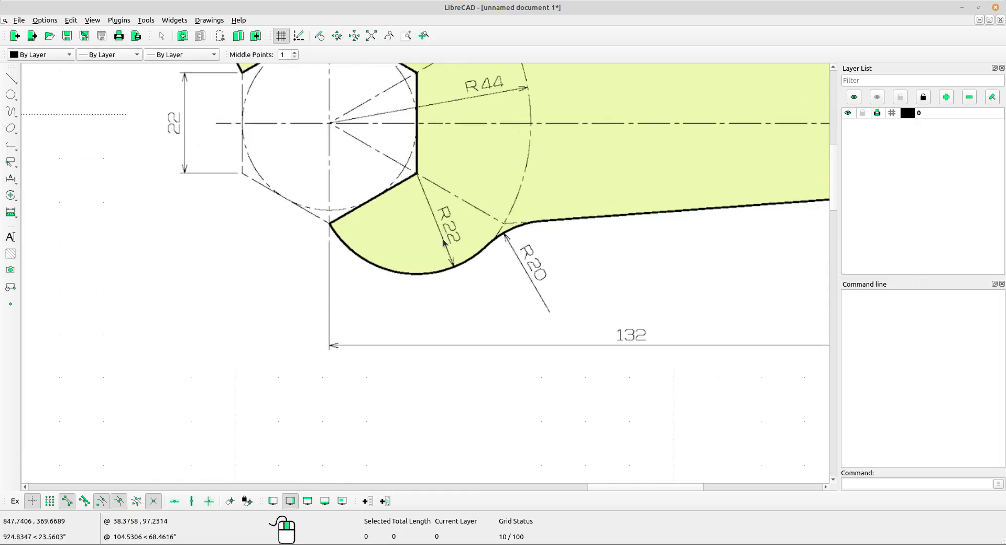
scroll(459, 215, "up", 2)
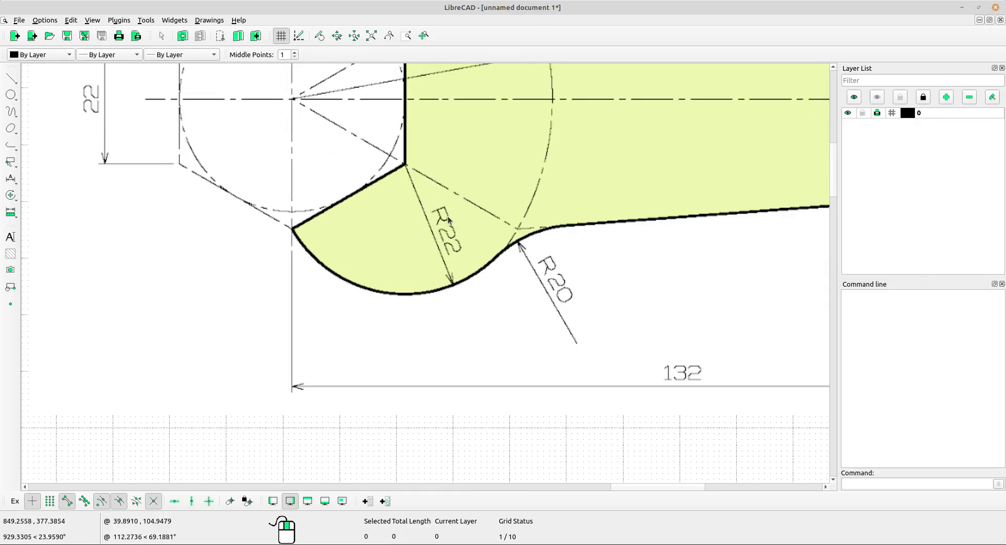
scroll(455, 234, "down", 7)
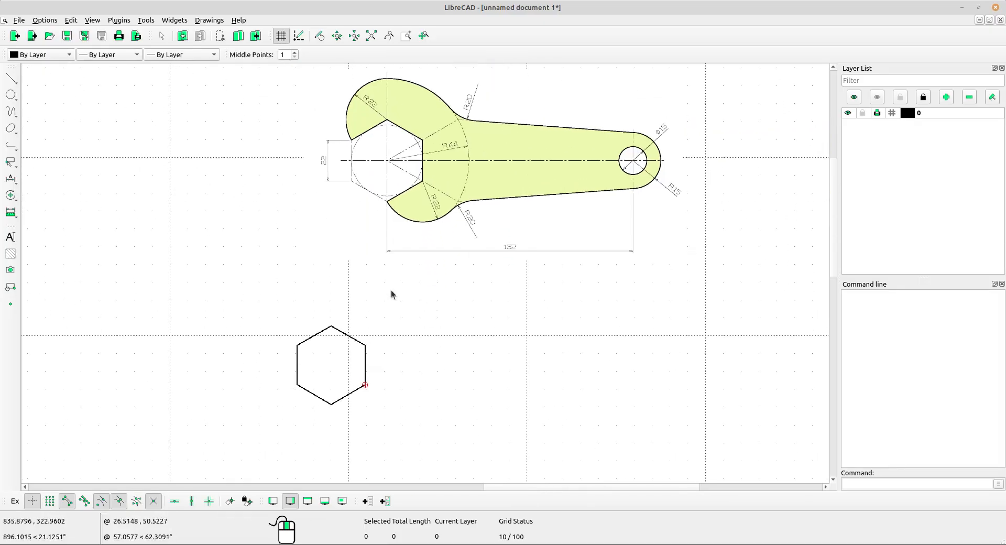
Draw a circle of radius 22 centred on the lower-right corner of the redrawn hexagon.
left_click(13, 94)
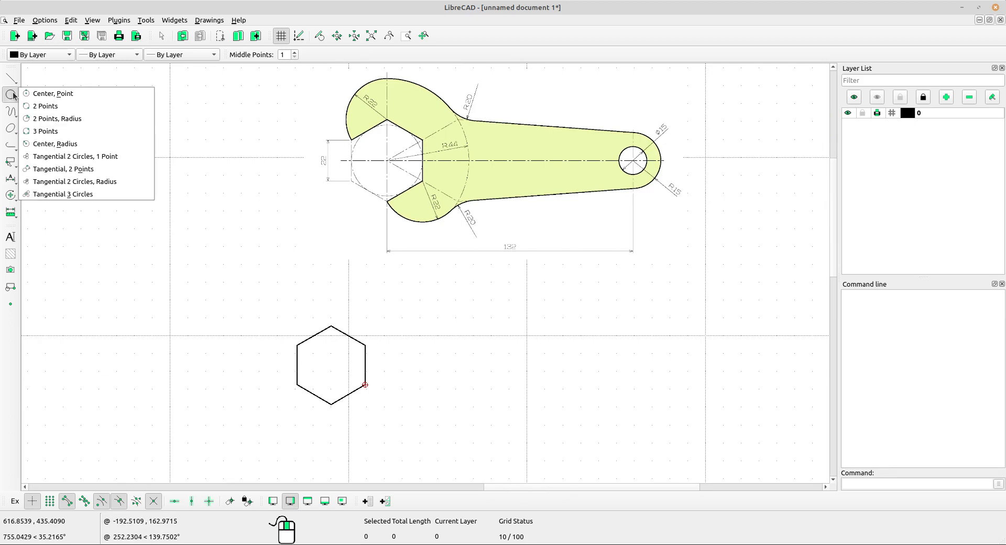
left_click(73, 144)
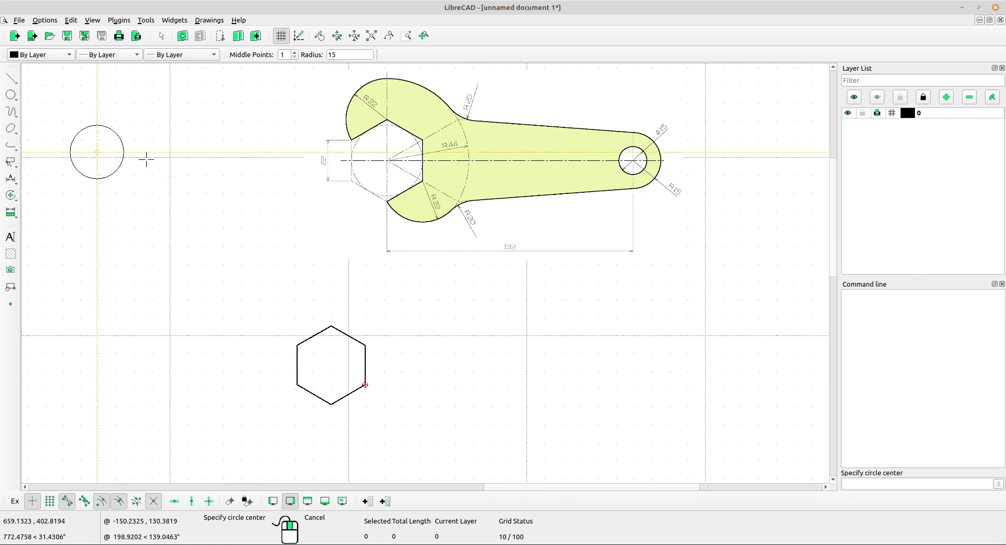
double_click(333, 54)
type("22")
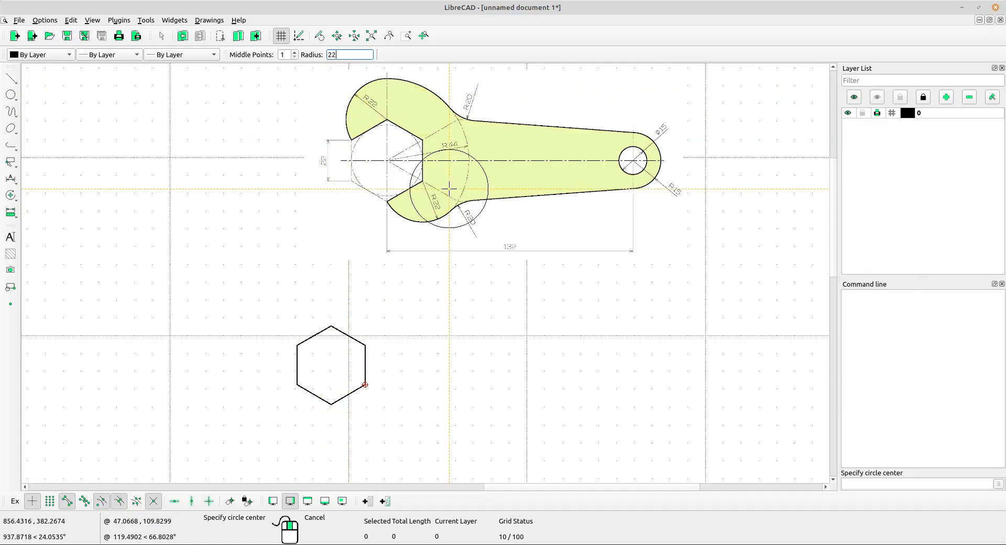
scroll(451, 178, "up", 4)
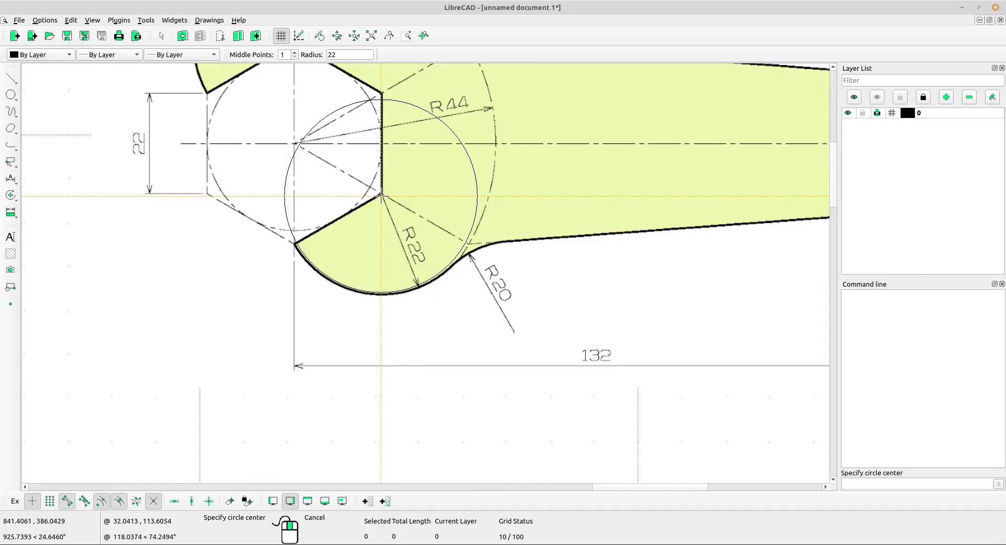
scroll(382, 196, "down", 4)
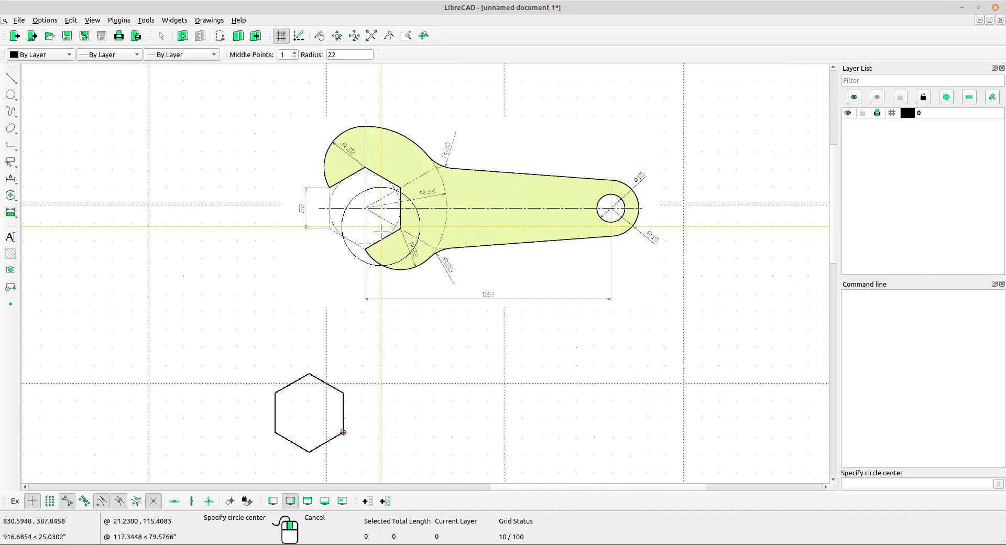
scroll(384, 346, "down", 1)
middle_click_drag(383, 349, 391, 254)
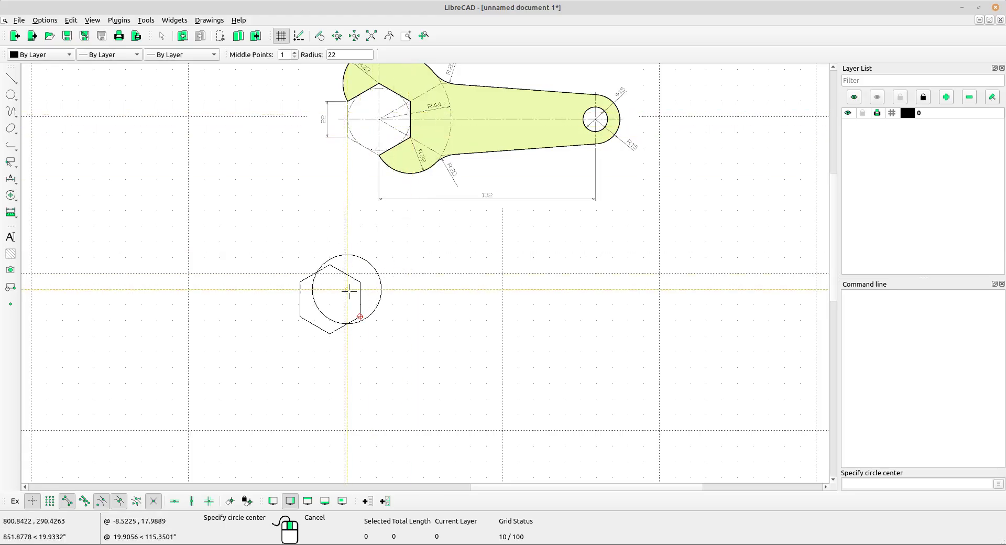
scroll(357, 313, "up", 4)
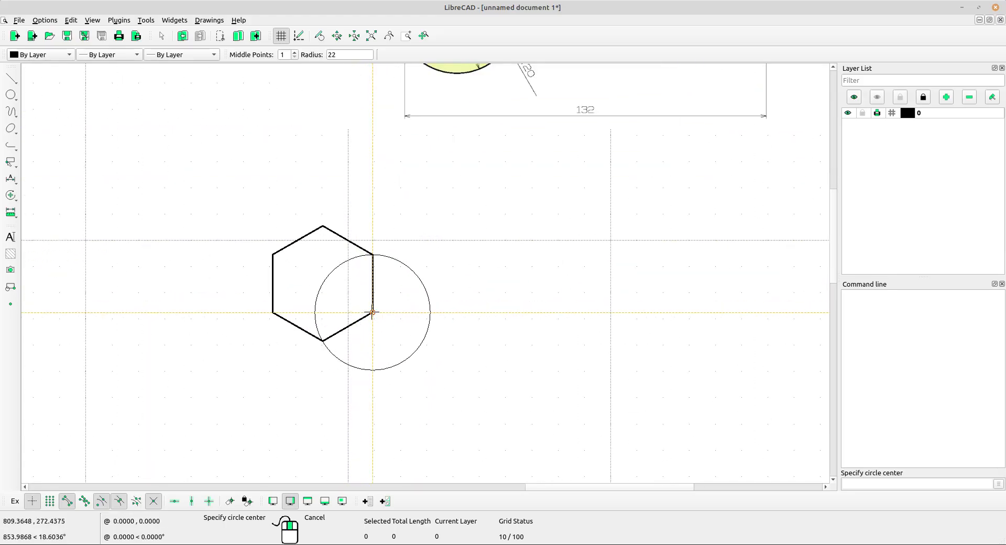
scroll(450, 225, "down", 3)
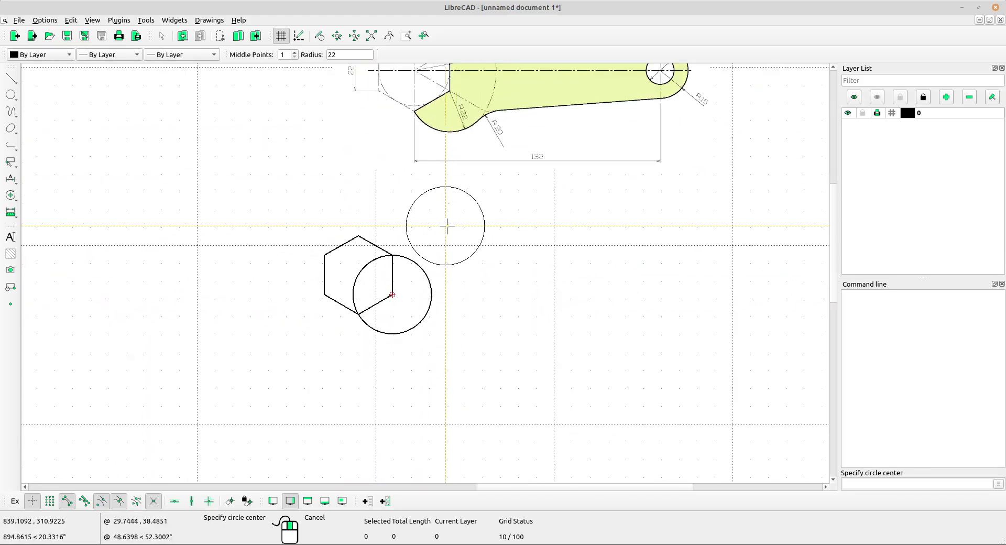
Draw a second circle of radius 22 centred on the hexagon's top corner, matching the reference wrench's upper jaw.
middle_click_drag(450, 225, 448, 317)
middle_click_drag(449, 171, 445, 228)
scroll(434, 191, "up", 2)
scroll(396, 139, "up", 2)
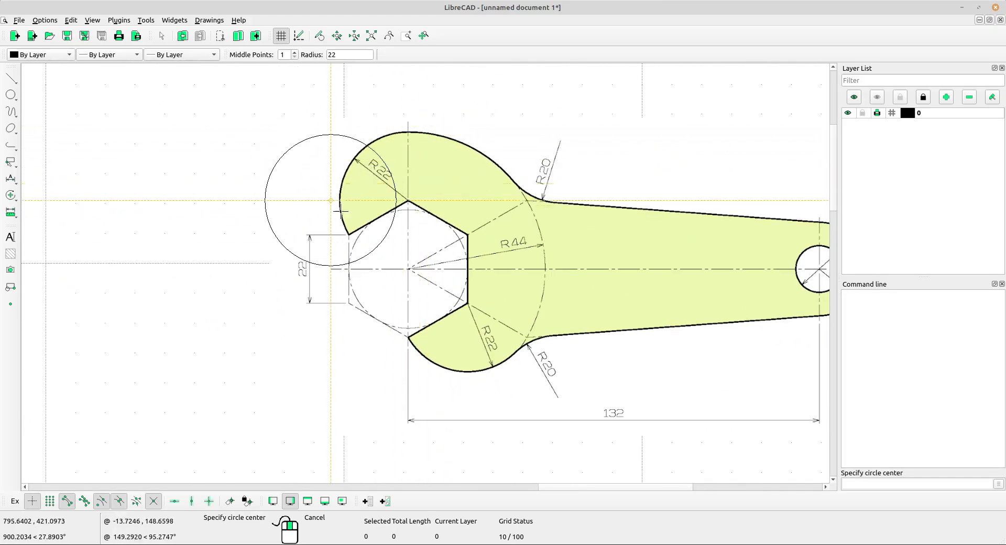
scroll(382, 169, "up", 3)
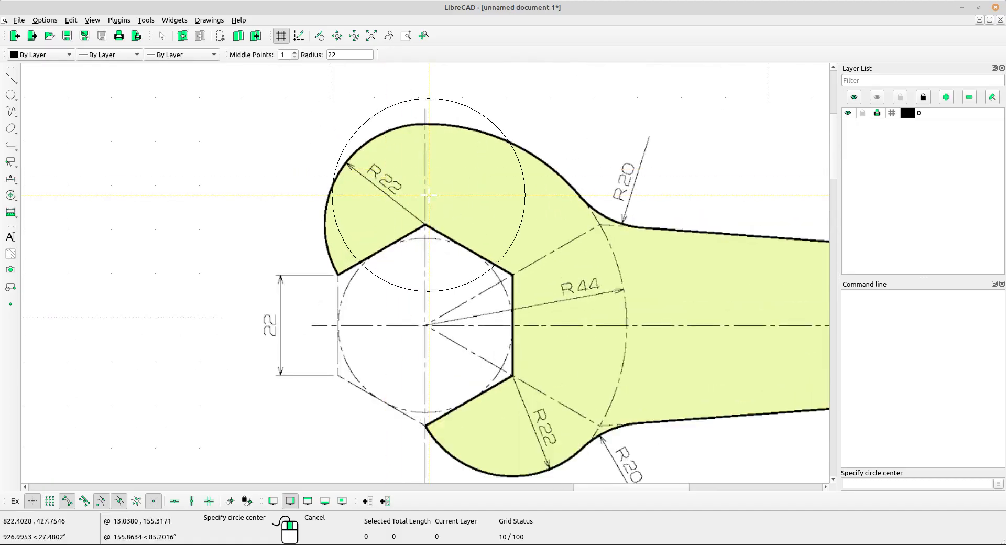
scroll(430, 198, "down", 4)
middle_click_drag(458, 370, 496, 152)
scroll(398, 298, "down", 2)
middle_click_drag(398, 298, 394, 354)
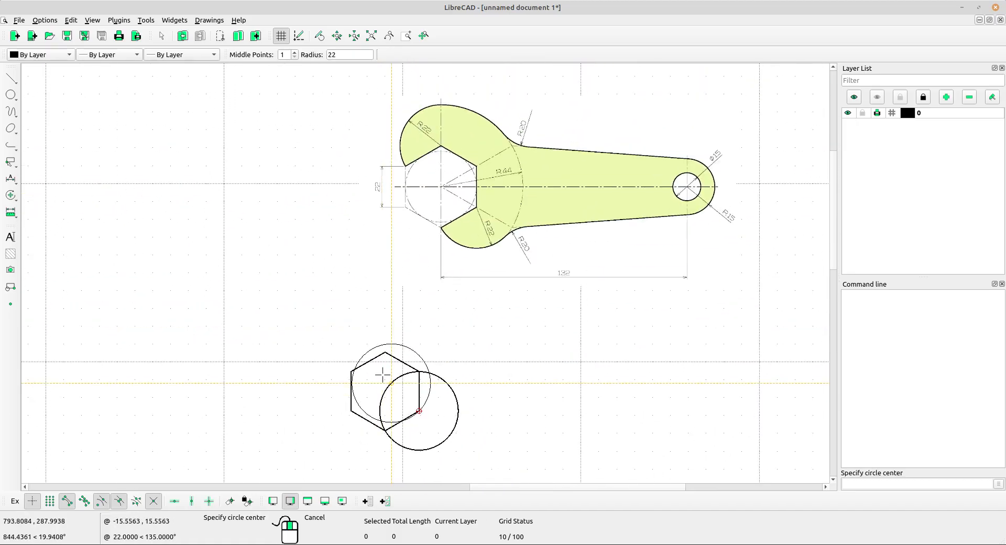
left_click(385, 351)
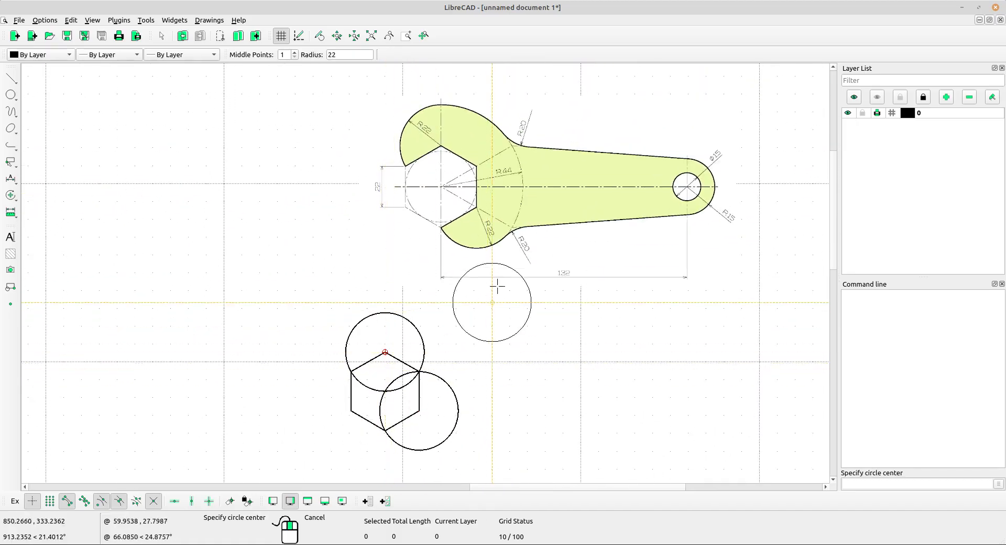
right_click(352, 274)
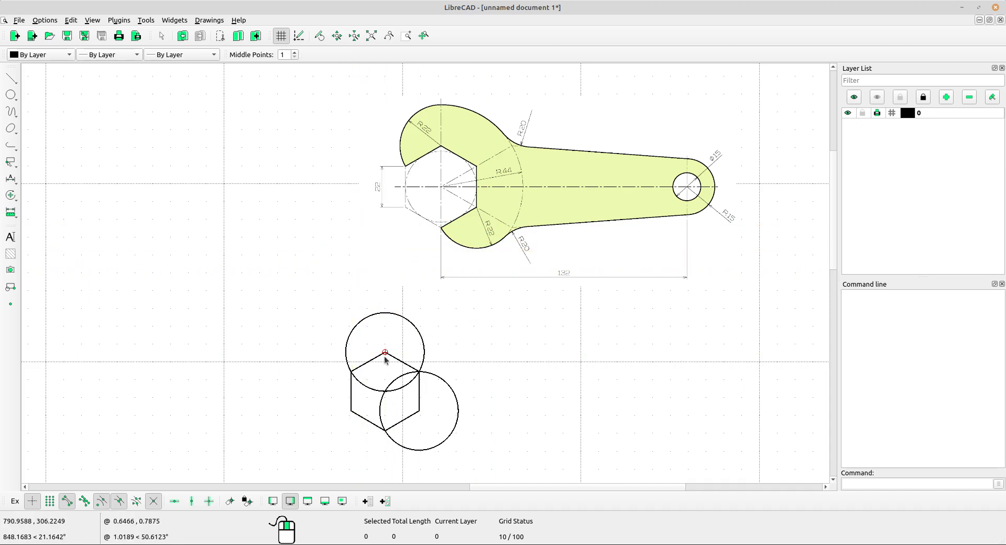
Divide the lower circle where it meets the hexagon's upper-right and bottom corners.
scroll(385, 370, "up", 5)
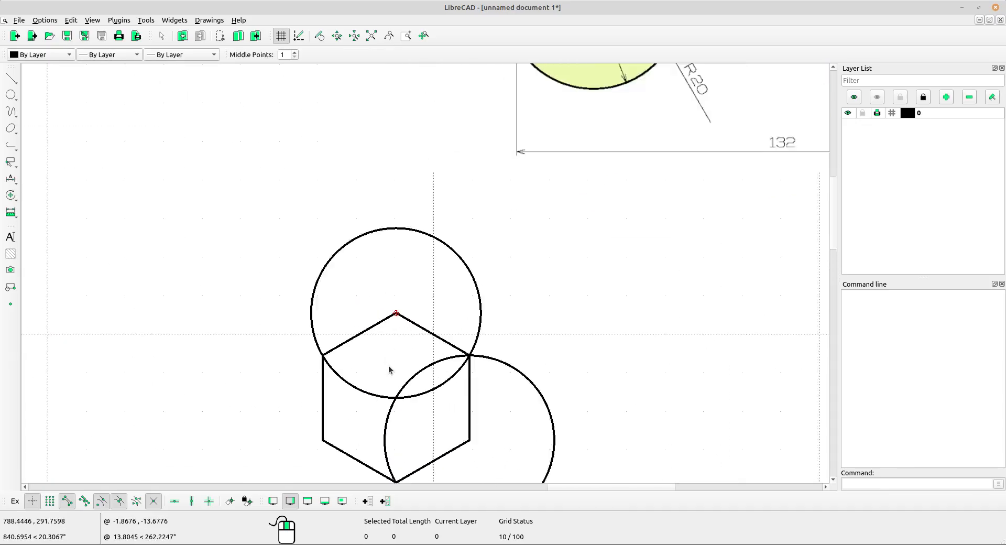
scroll(391, 370, "down", 1)
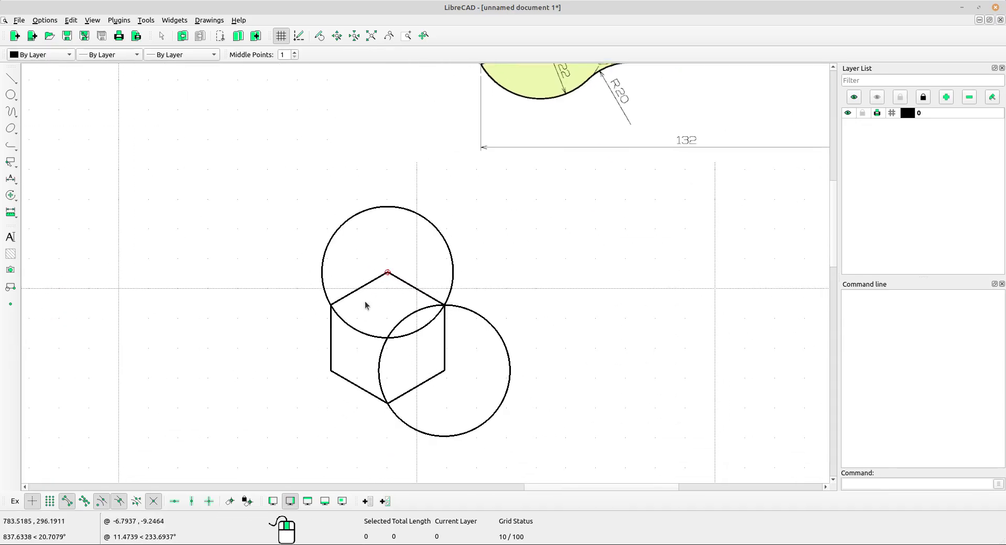
scroll(409, 403, "down", 3)
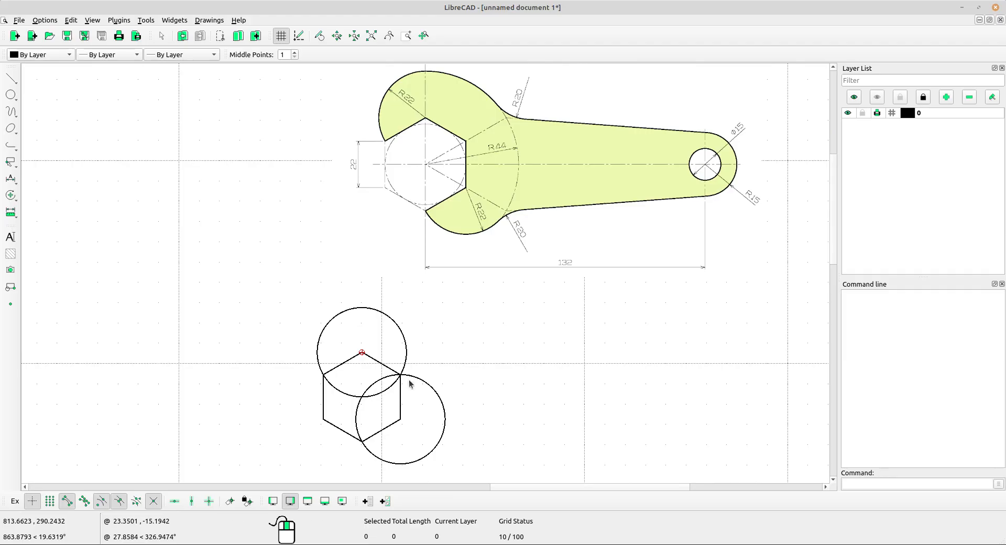
scroll(381, 407, "up", 5)
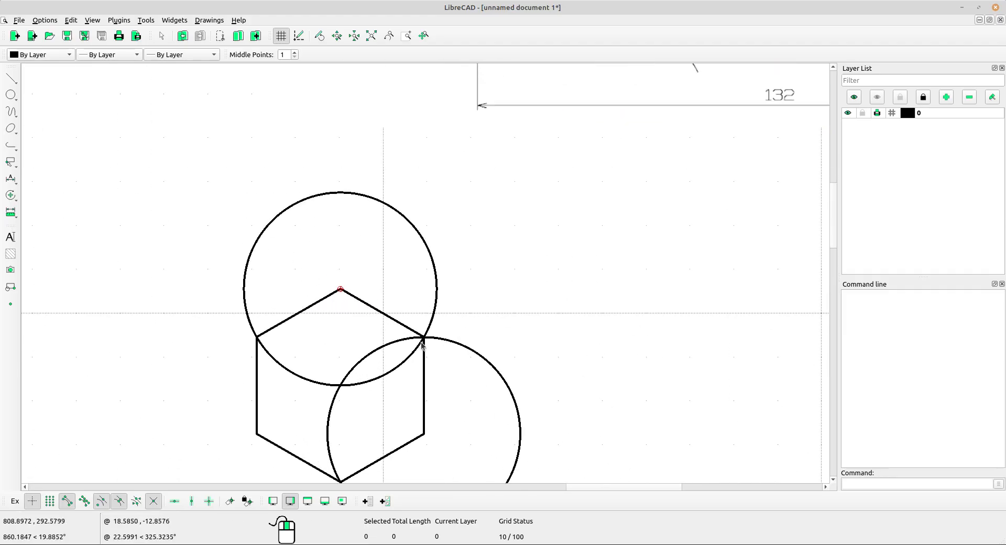
scroll(405, 406, "down", 4)
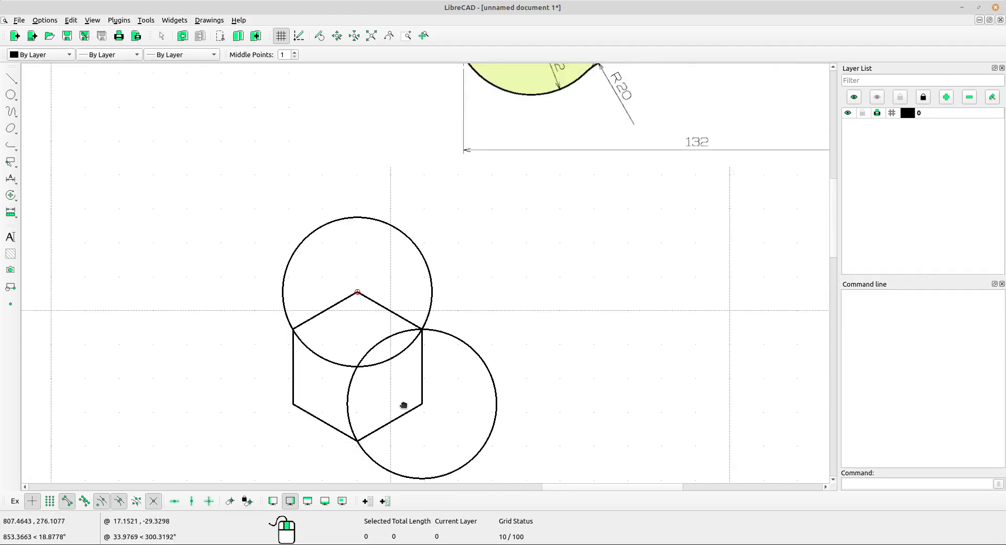
scroll(382, 396, "up", 1)
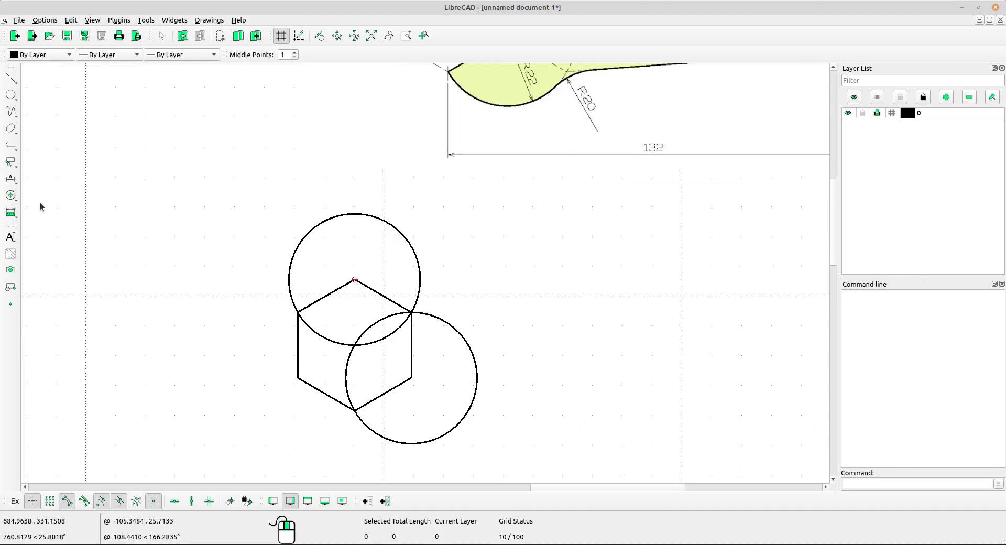
left_click(10, 195)
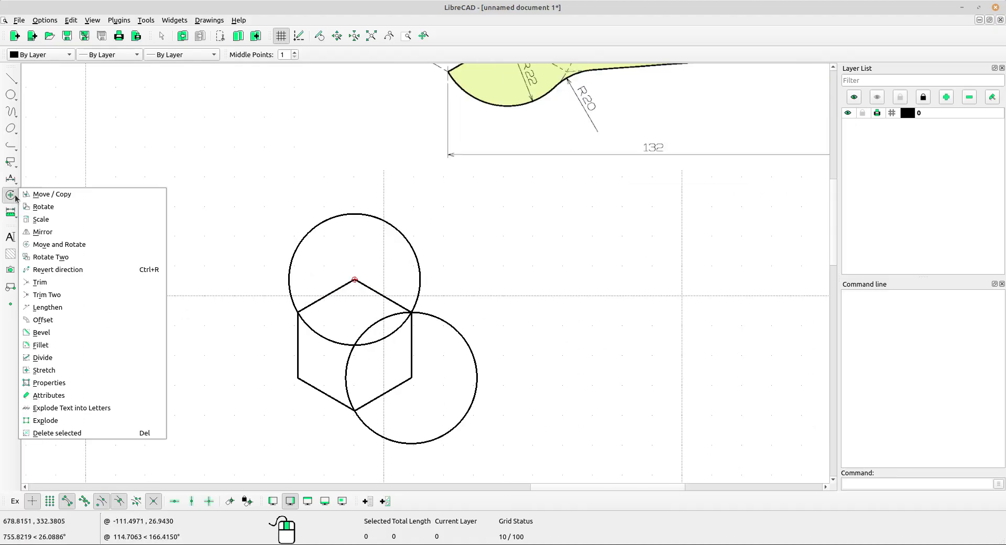
left_click(61, 359)
scroll(404, 354, "up", 4)
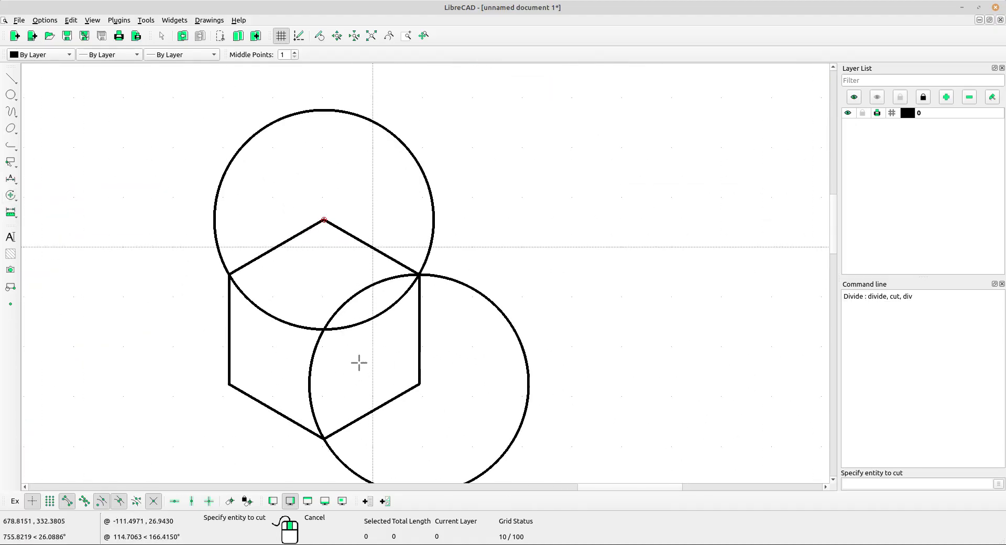
left_click(311, 360)
left_click(420, 274)
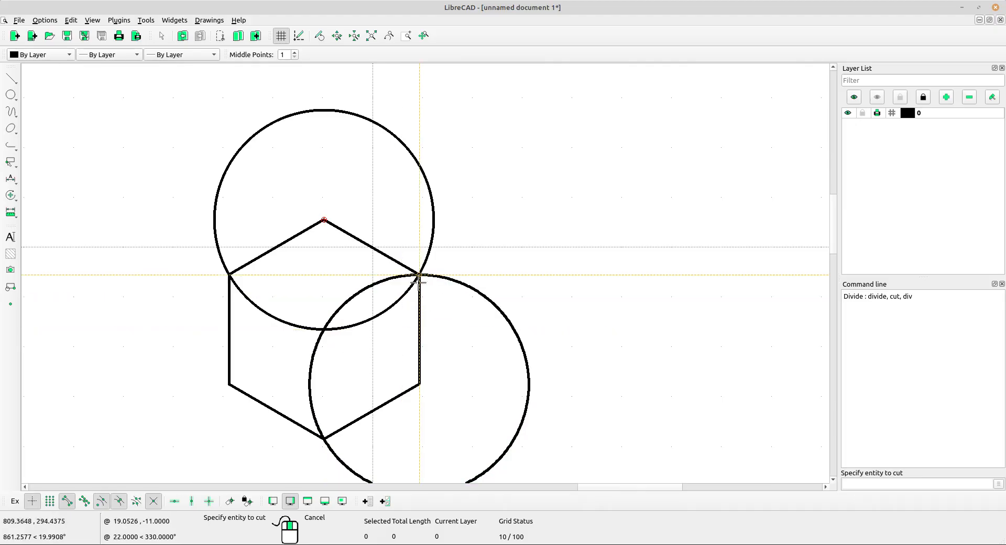
left_click(309, 392)
left_click(313, 344)
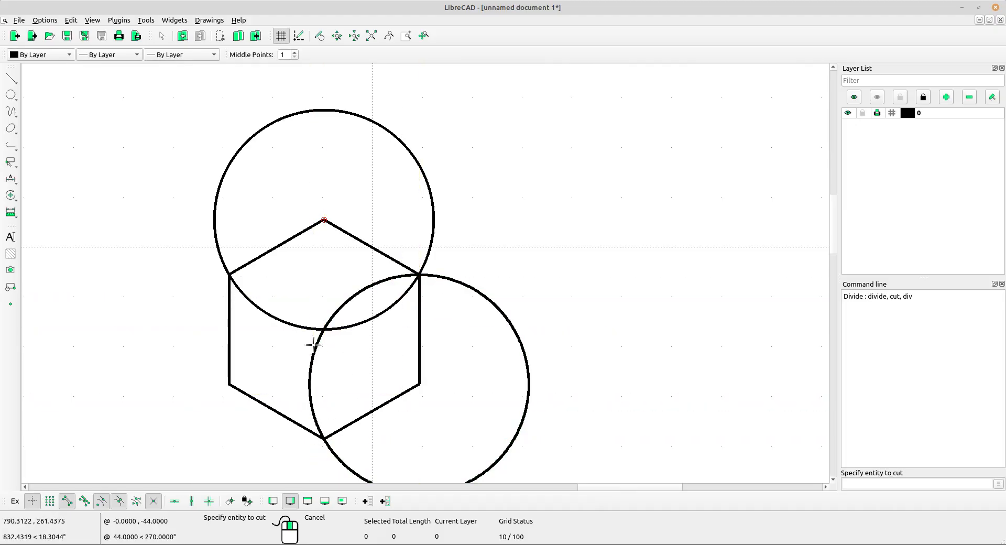
Divide the upper circle where it meets the hexagon's upper-left and upper-right corners.
left_click(273, 315)
left_click(230, 274)
left_click(372, 318)
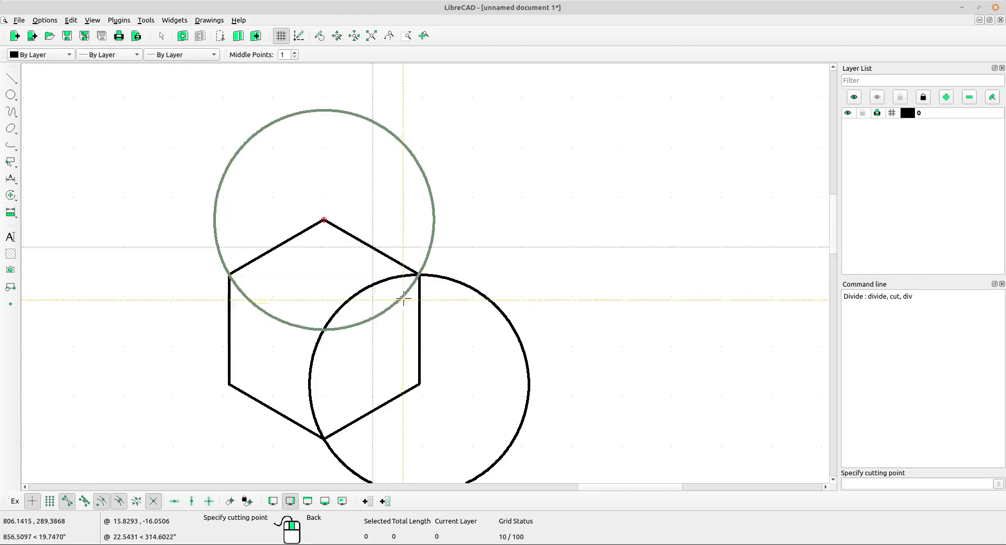
left_click(420, 275)
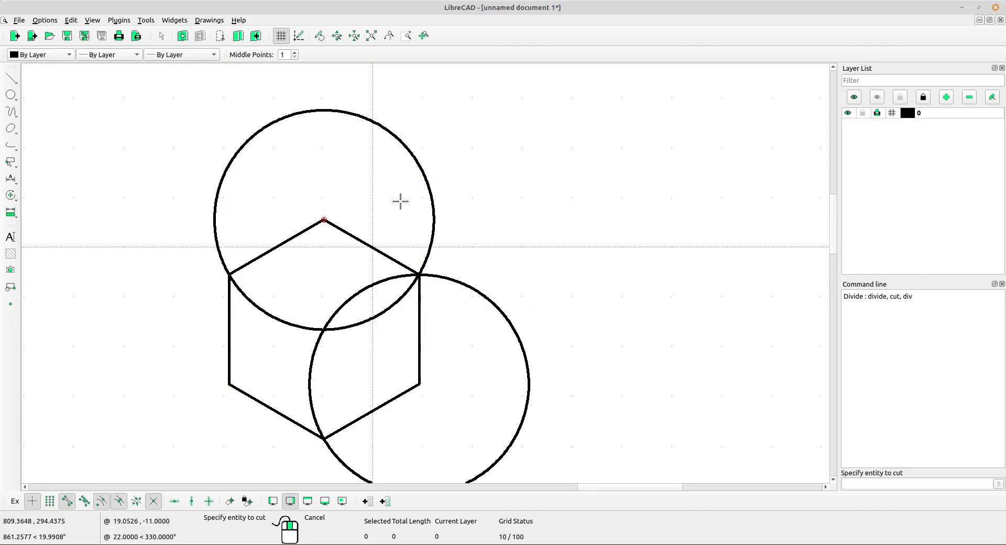
right_click(379, 186)
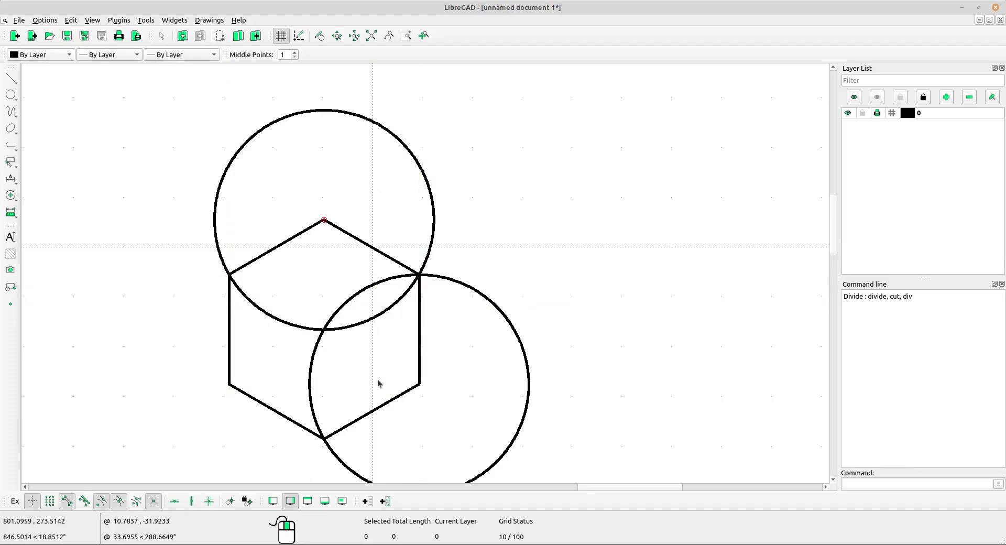
Delete the two divided arcs that lie inside the hexagon.
left_click_drag(377, 368, 324, 297)
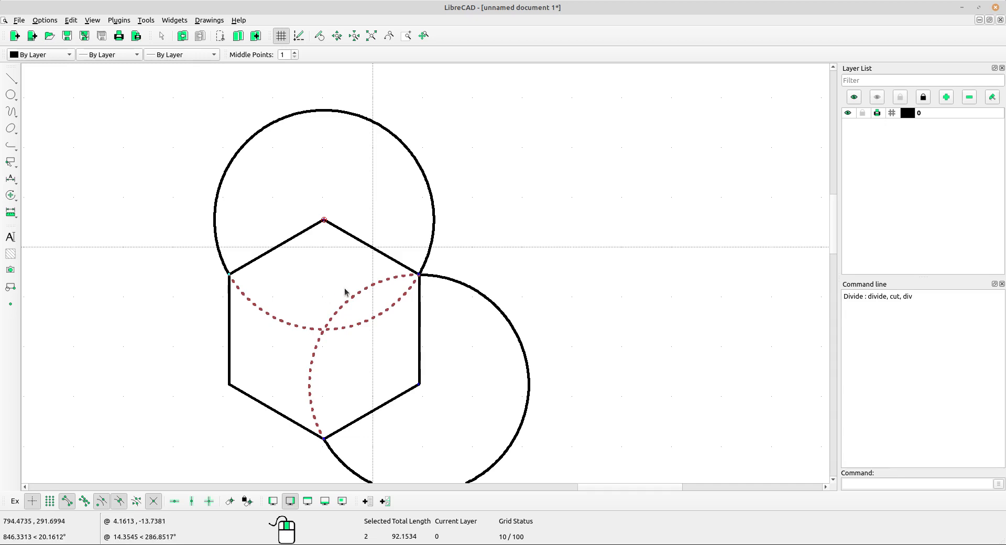
key("Delete")
scroll(350, 288, "down", 6)
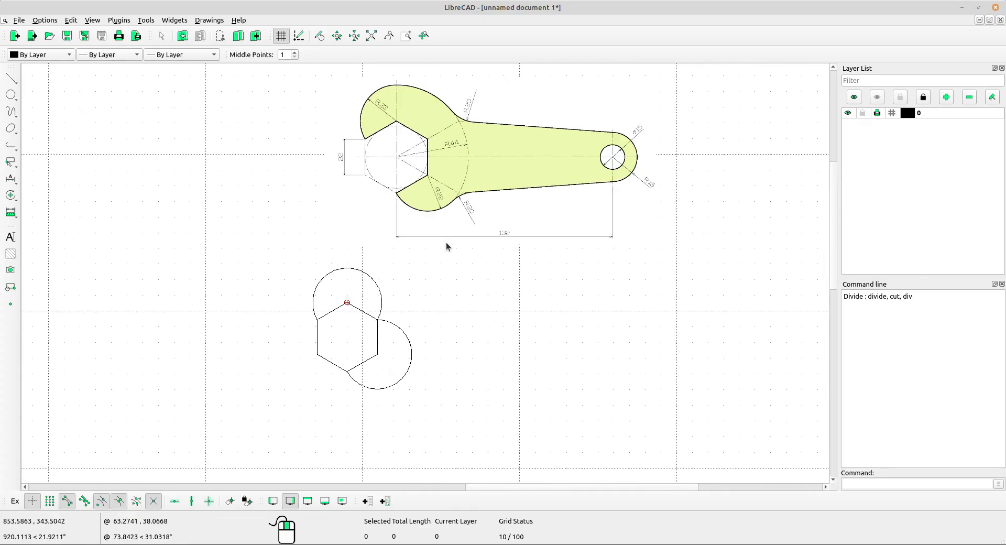
Examine the reference wrench's R44 construction arc, its centre, and where it meets the jaw outline and the R20 fillets.
scroll(443, 252, "up", 3)
middle_click_drag(442, 253, 432, 276)
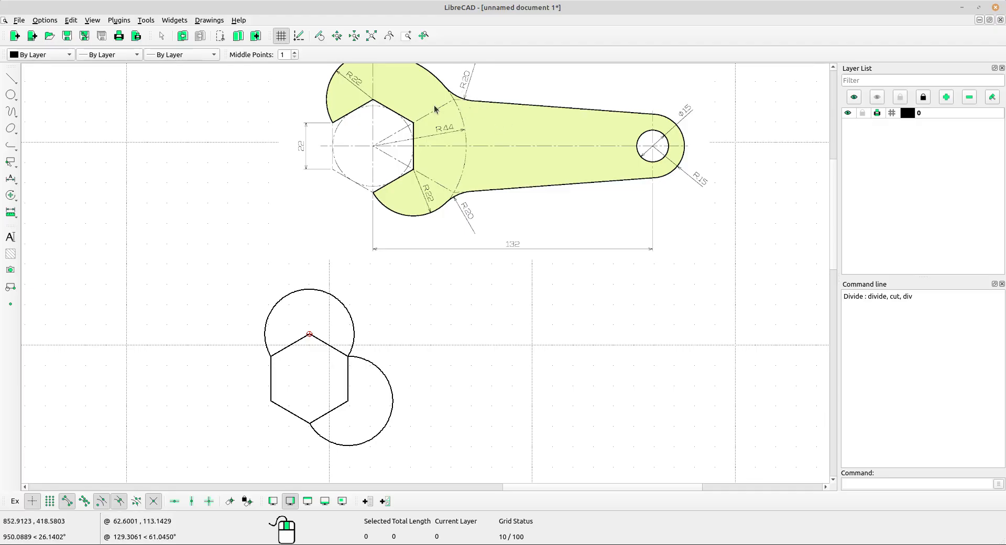
mouse_move(460, 141)
middle_mouse_down()
mouse_move(443, 165)
mouse_move(448, 151)
middle_mouse_up()
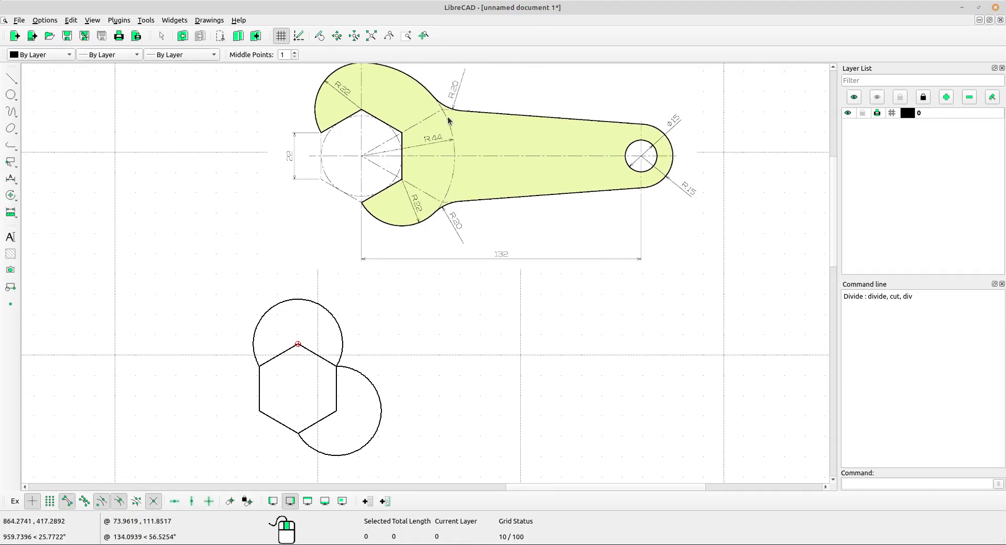
scroll(449, 121, "up", 2)
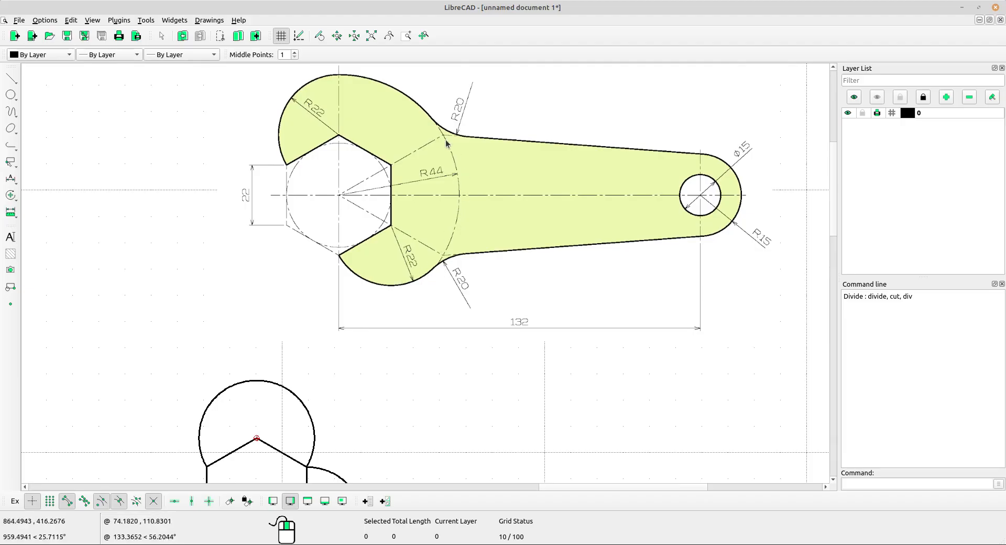
scroll(446, 142, "up", 3)
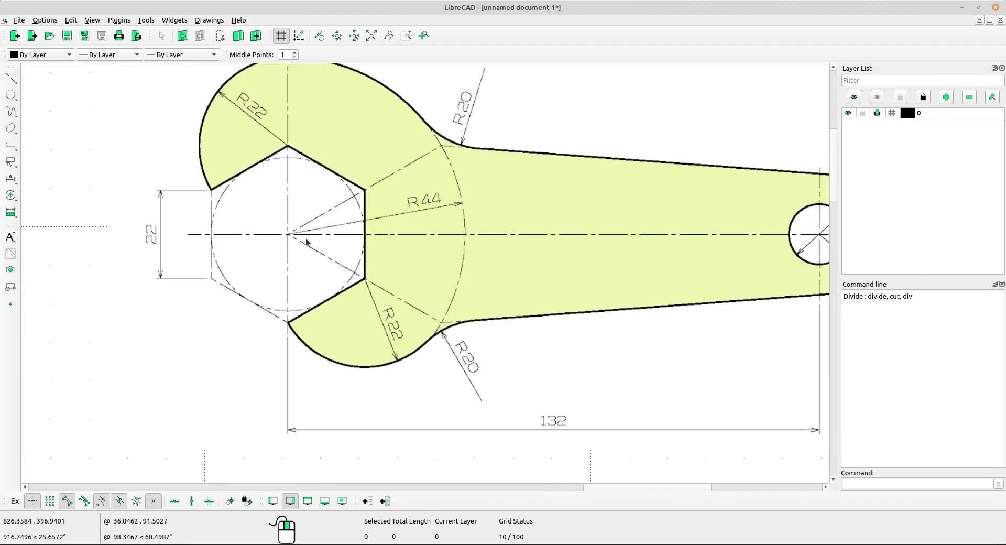
scroll(400, 220, "up", 2)
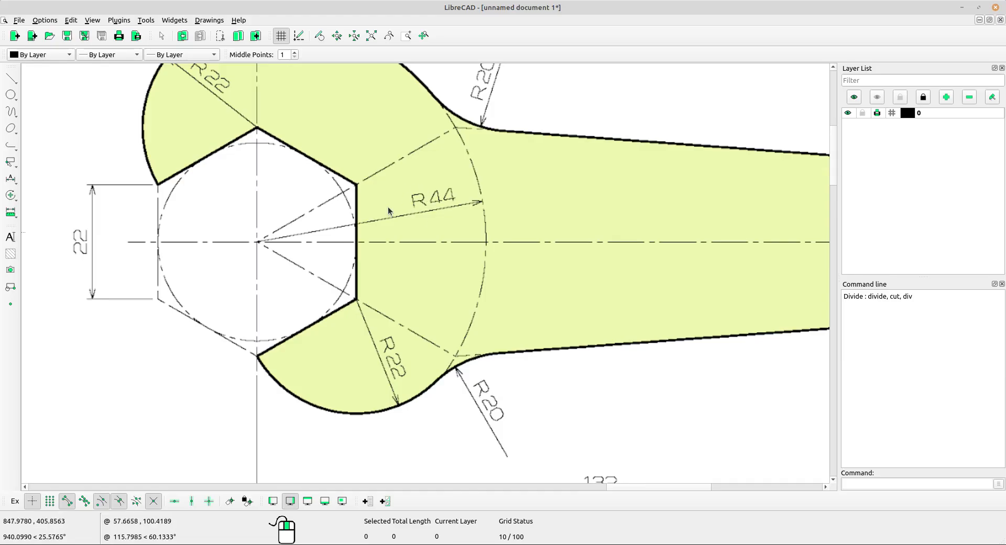
scroll(452, 203, "down", 10)
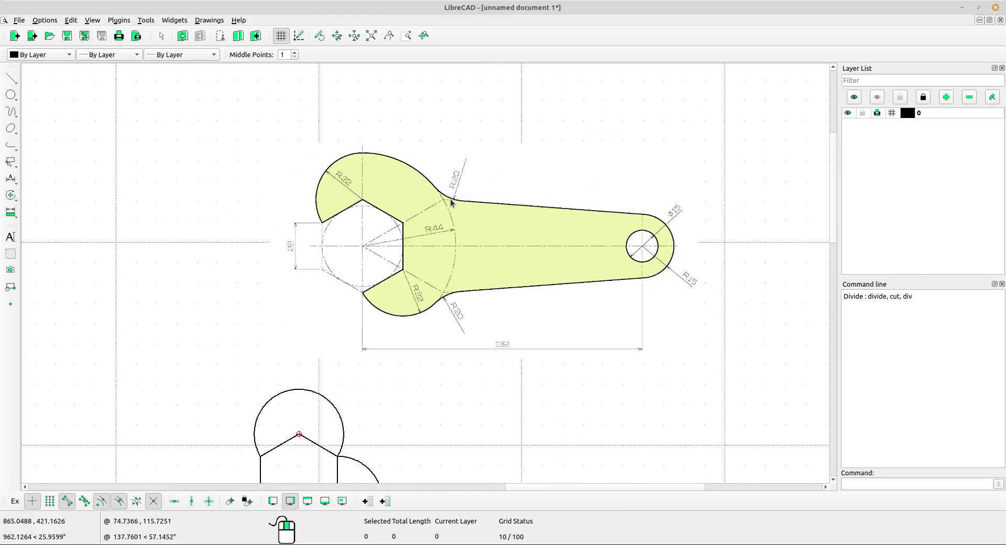
middle_click_drag(454, 369, 429, 313)
scroll(444, 280, "up", 2)
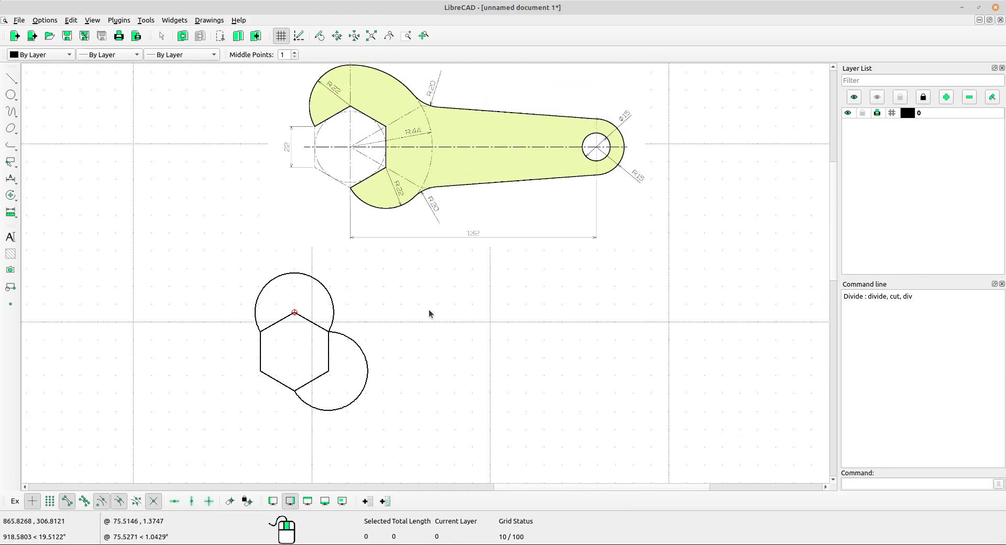
Set the radius for centre-radius circles to 44.
left_click(11, 95)
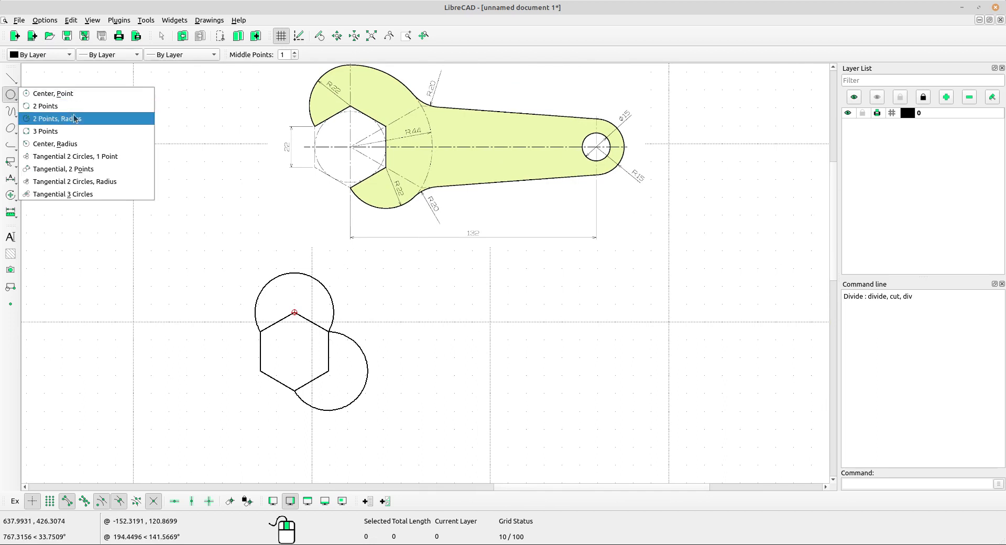
left_click(78, 145)
left_click_drag(341, 55, 320, 49)
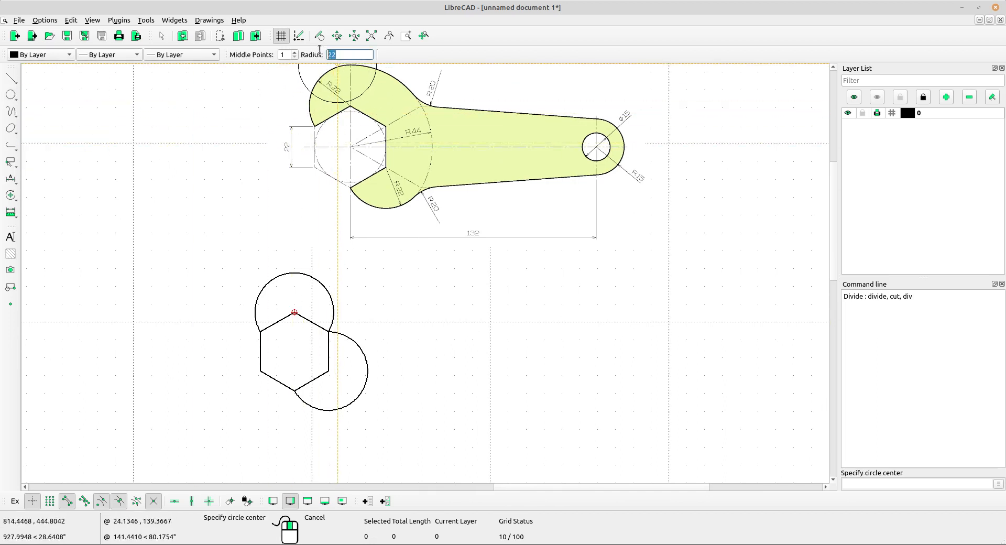
type("44")
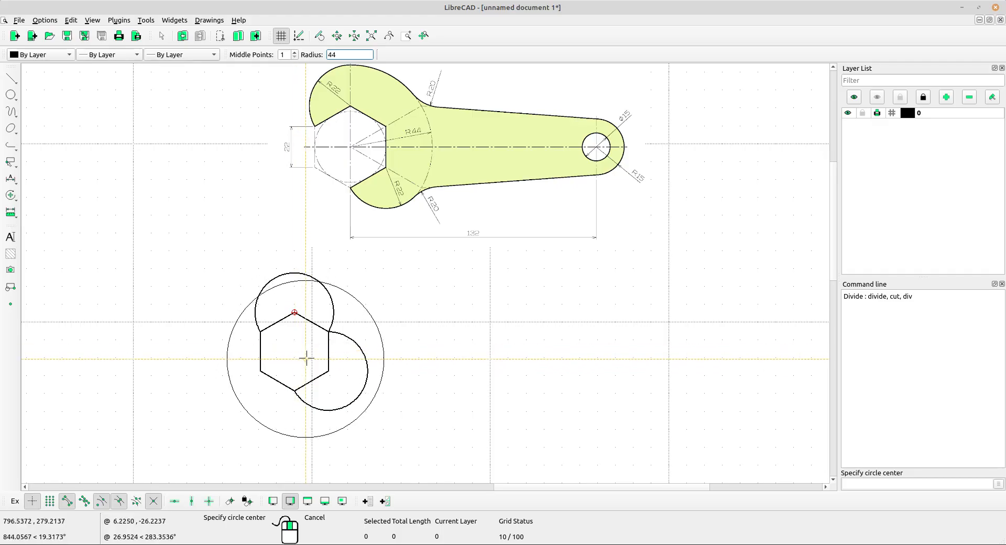
scroll(272, 367, "up", 3)
scroll(300, 349, "up", 1)
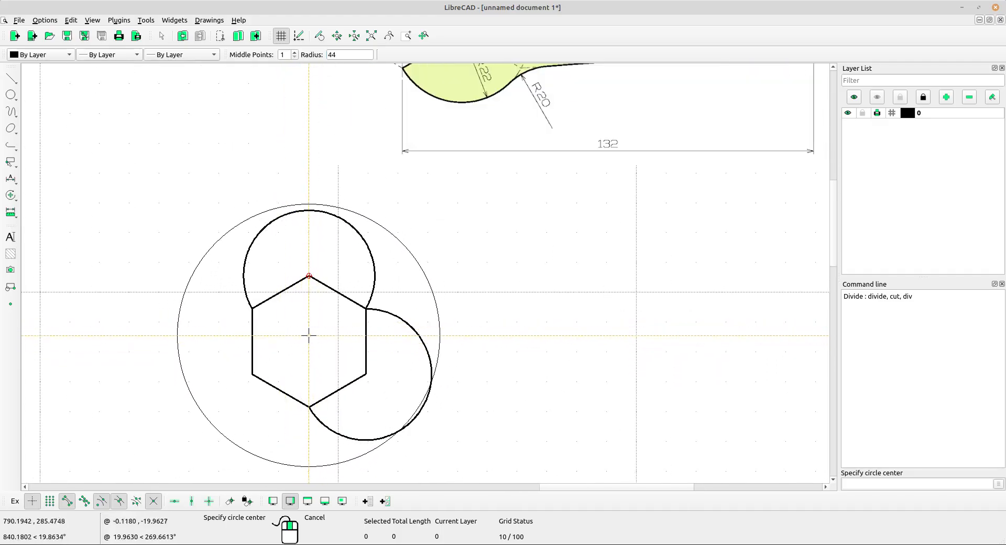
scroll(309, 334, "down", 4)
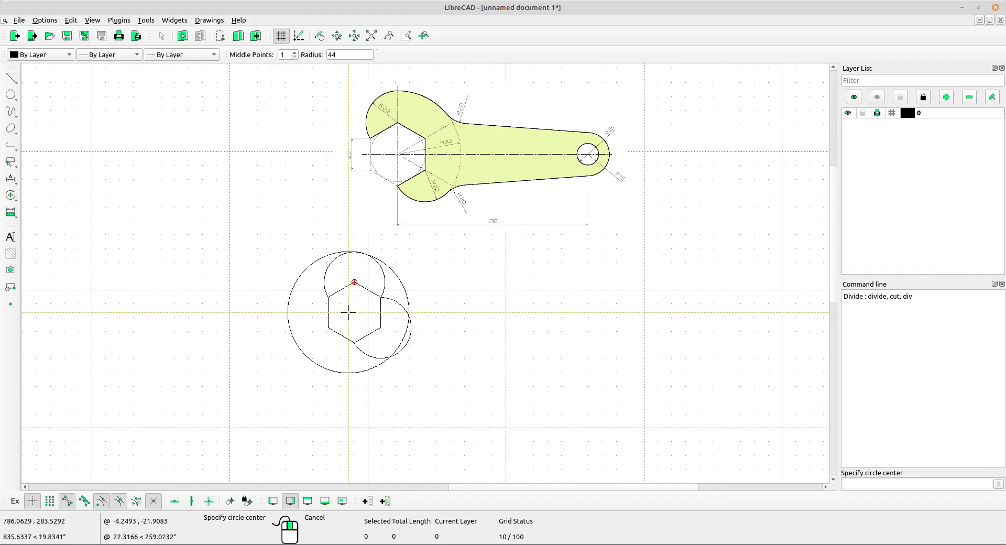
right_click(349, 315)
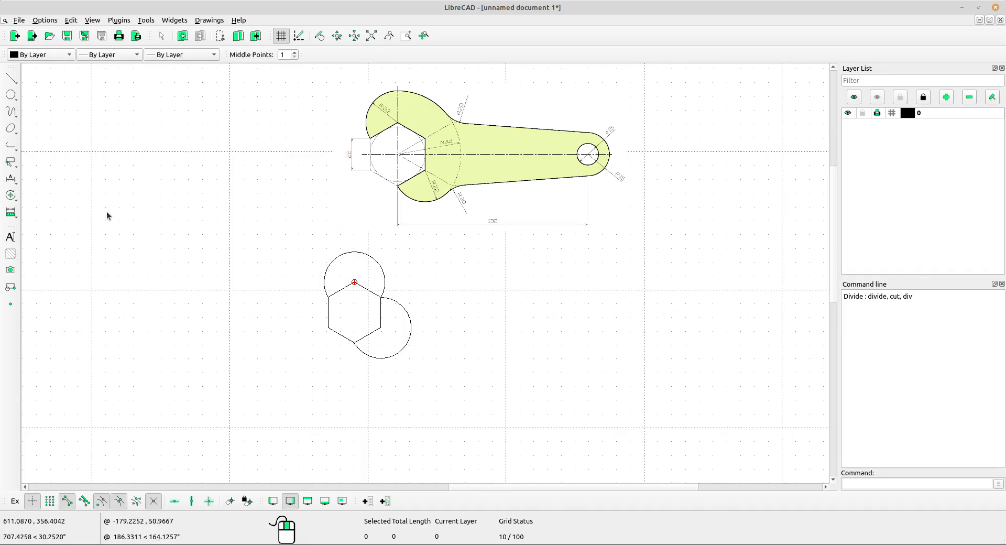
Draw a two-point circle inside the hexagon, spanning the midpoints of its left and right vertical sides.
scroll(409, 153, "up", 5)
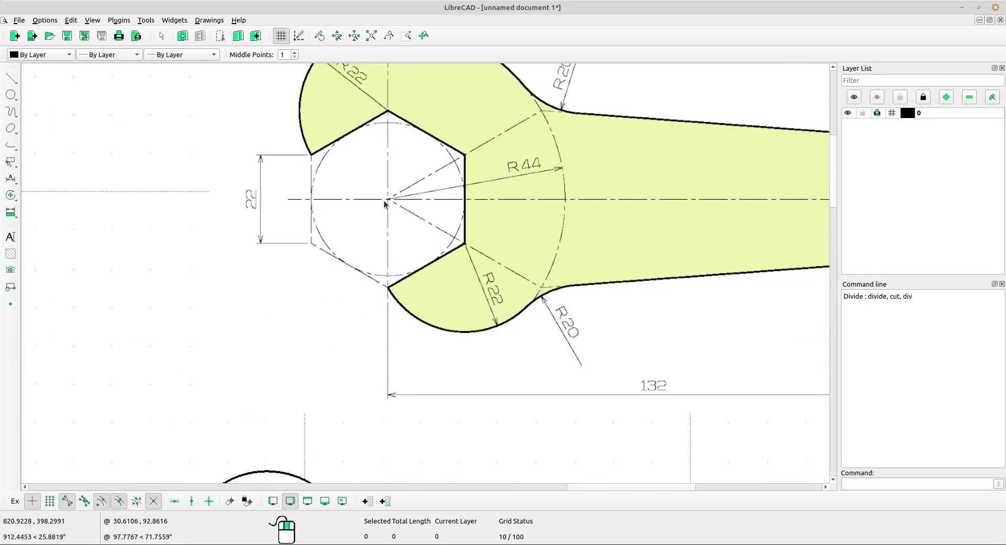
scroll(389, 198, "up", 2)
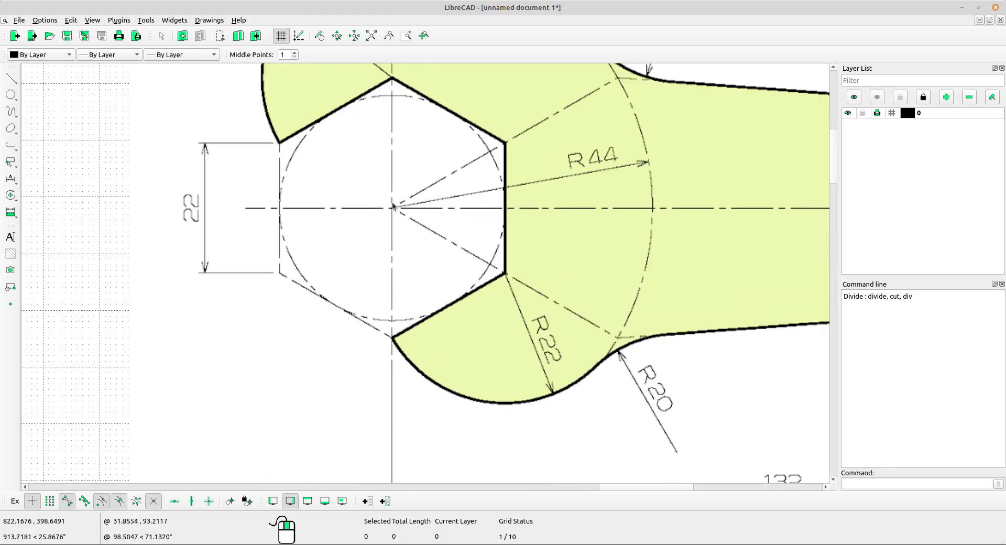
scroll(391, 209, "down", 6)
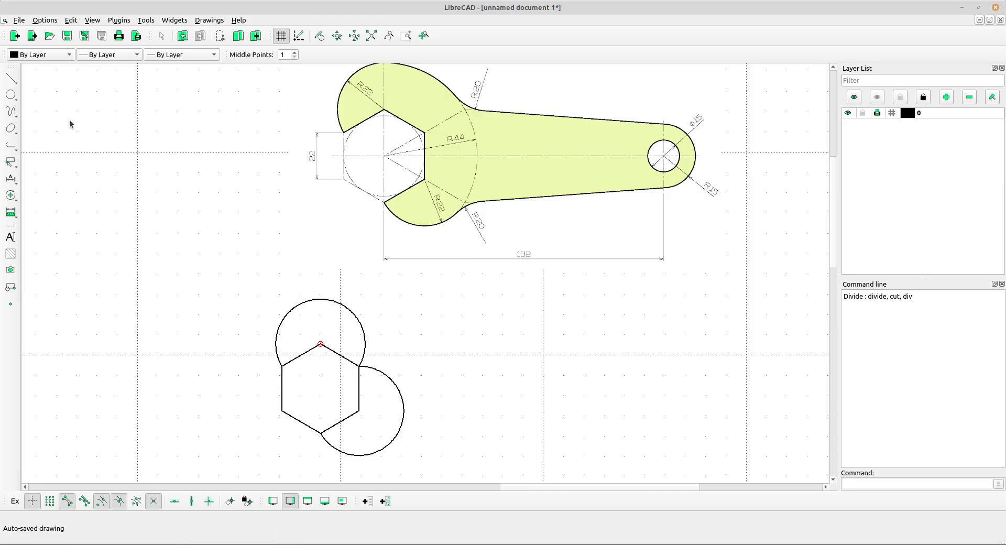
left_click(11, 95)
left_click(48, 95)
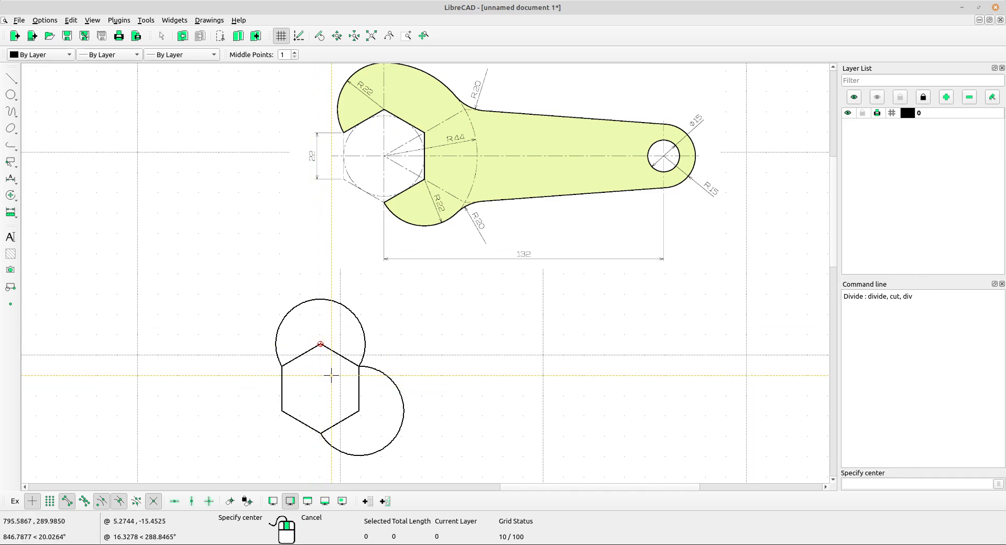
left_click(12, 97)
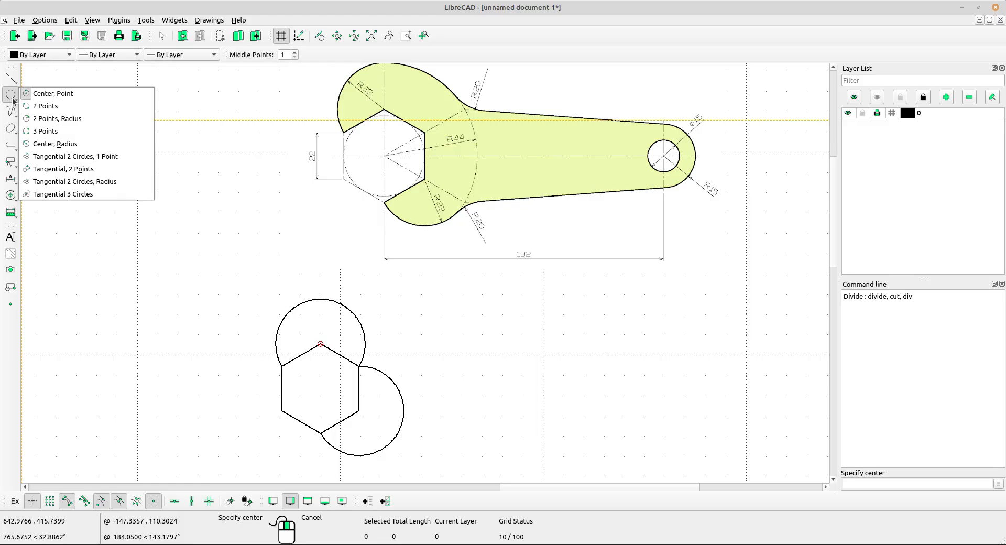
left_click(54, 106)
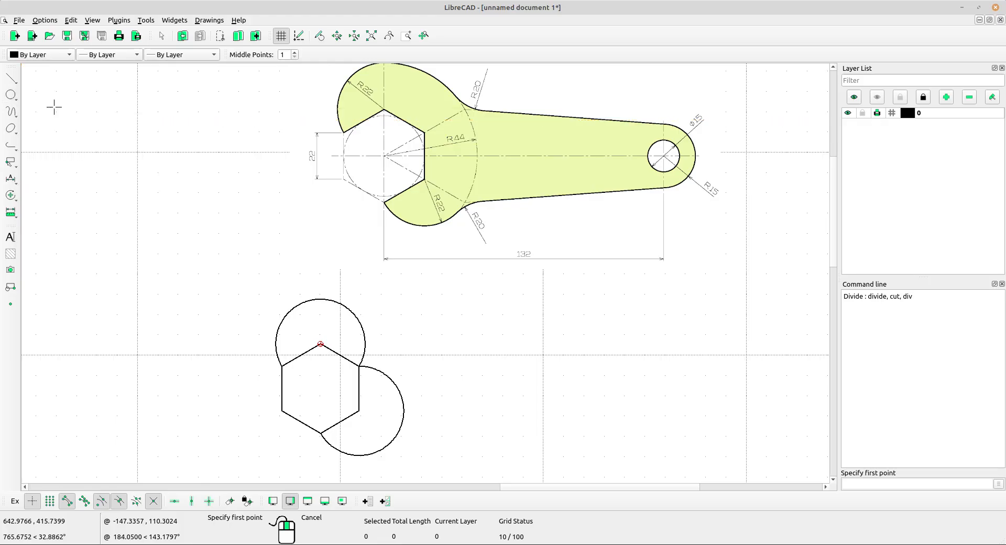
left_click(282, 389)
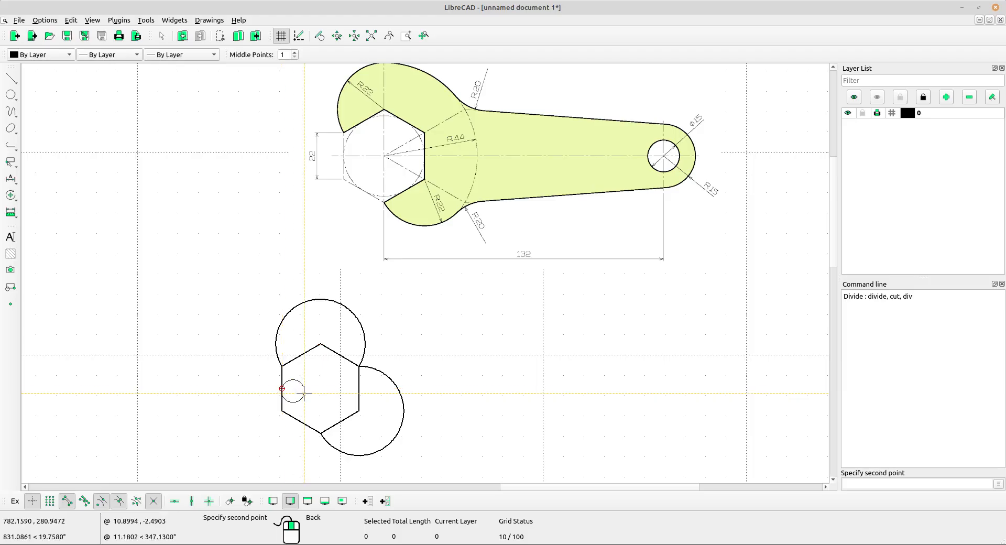
left_click(359, 388)
Draw a circle of radius 44 centred on the hexagon's inscribed circle.
scroll(339, 399, "up", 2)
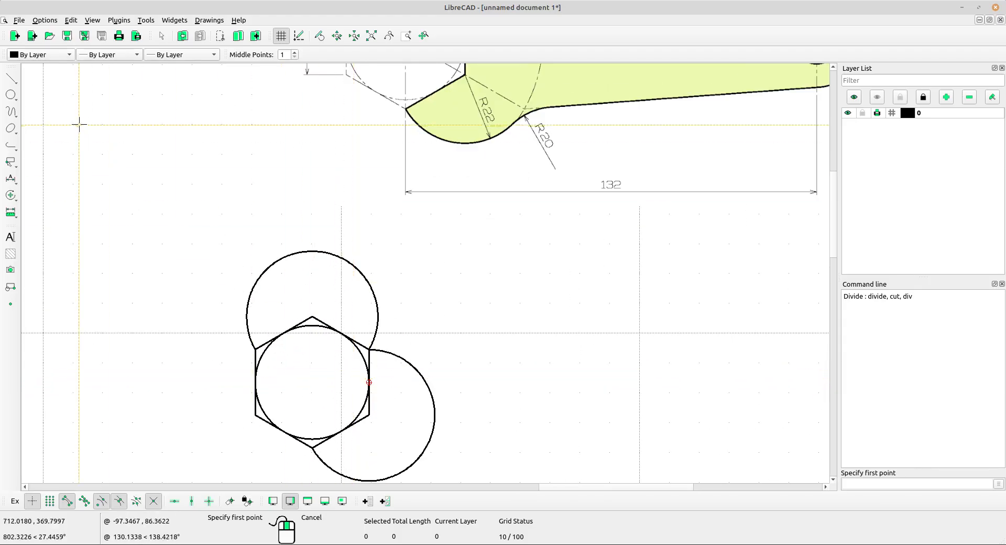
scroll(150, 184, "down", 3)
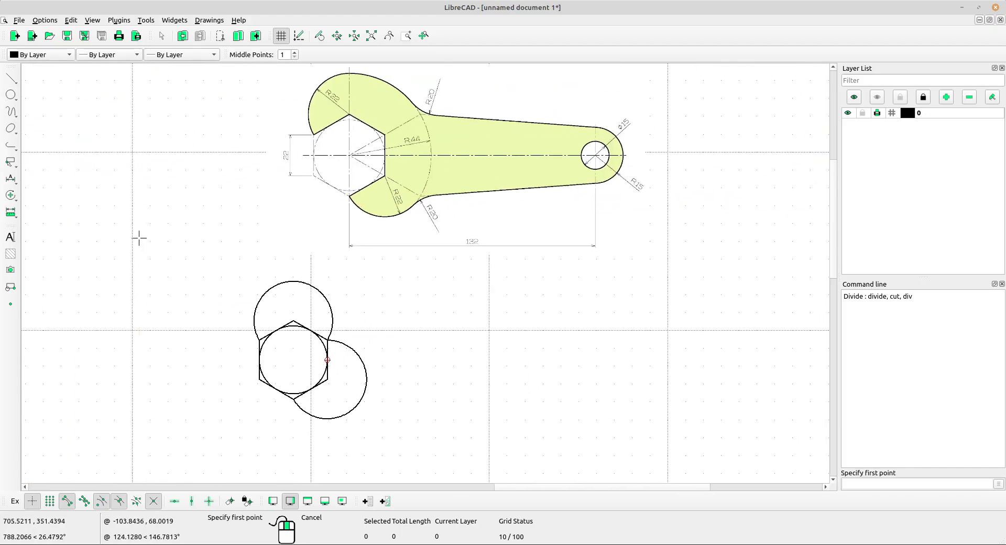
left_click(12, 79)
left_click(10, 95)
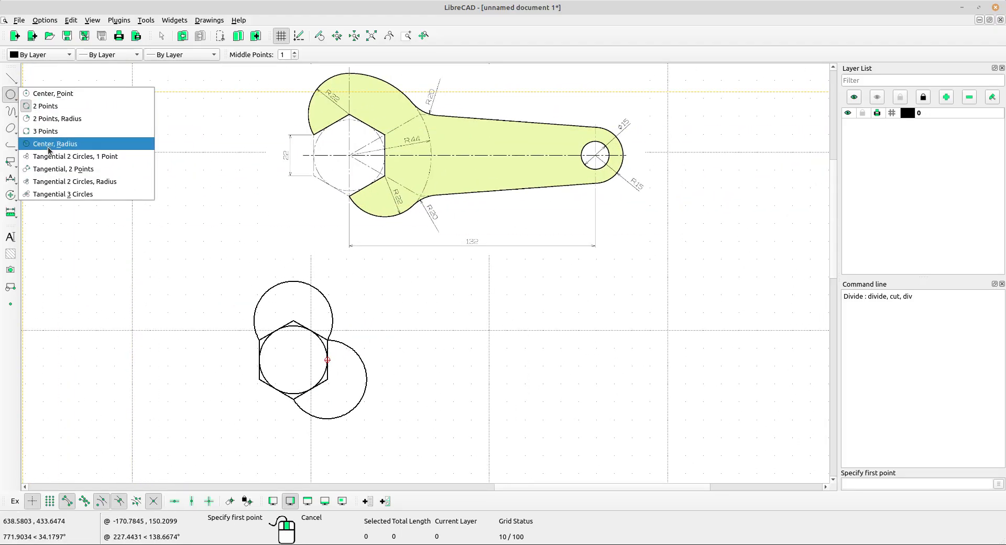
left_click(64, 144)
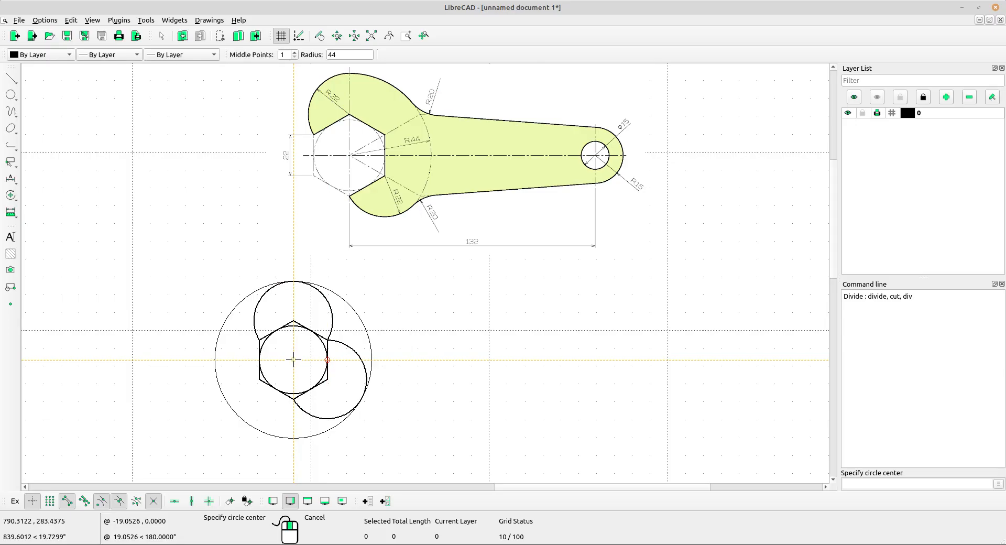
left_click(293, 359)
scroll(294, 360, "up", 3)
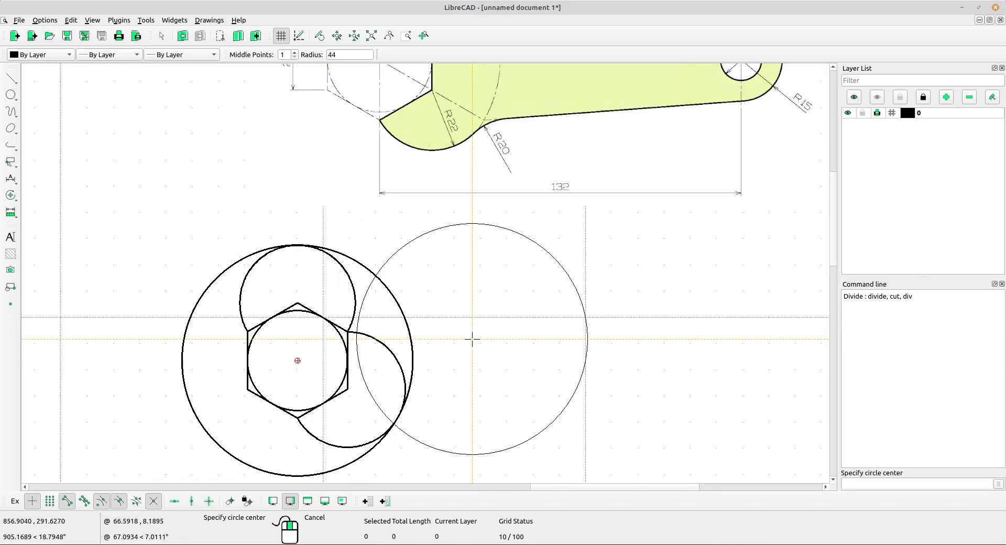
right_click(497, 304)
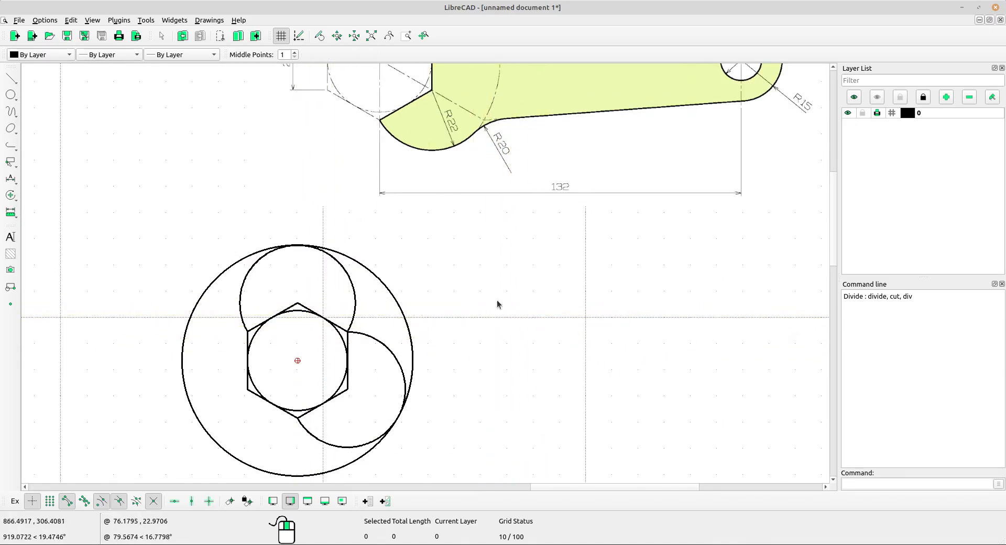
Divide the radius 44 circle at its tangent points with the lower-right jaw arc and the upper jaw arc.
middle_click_drag(461, 324, 488, 294)
scroll(481, 344, "down", 4)
middle_click_drag(481, 344, 466, 367)
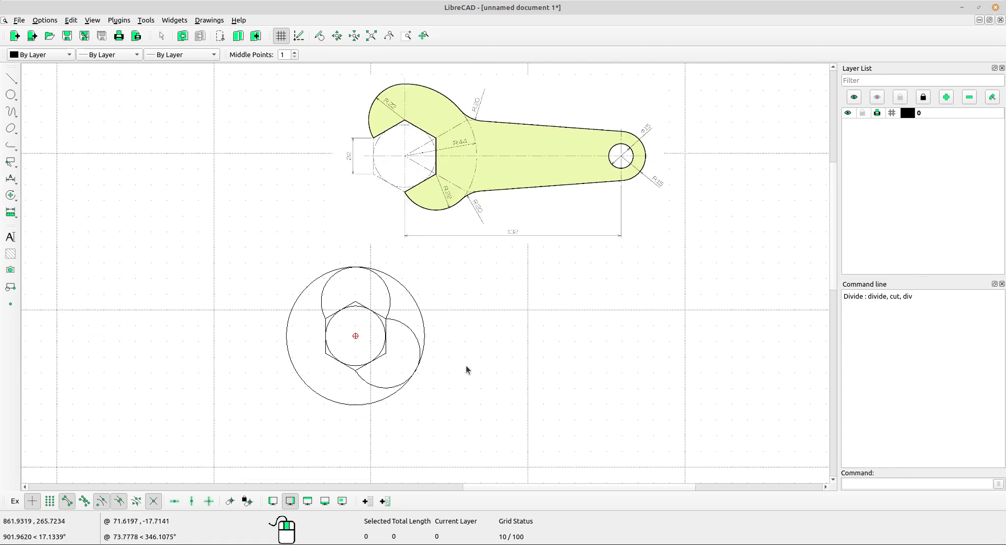
scroll(468, 364, "up", 2)
scroll(469, 368, "up", 3)
middle_click_drag(225, 247, 266, 267)
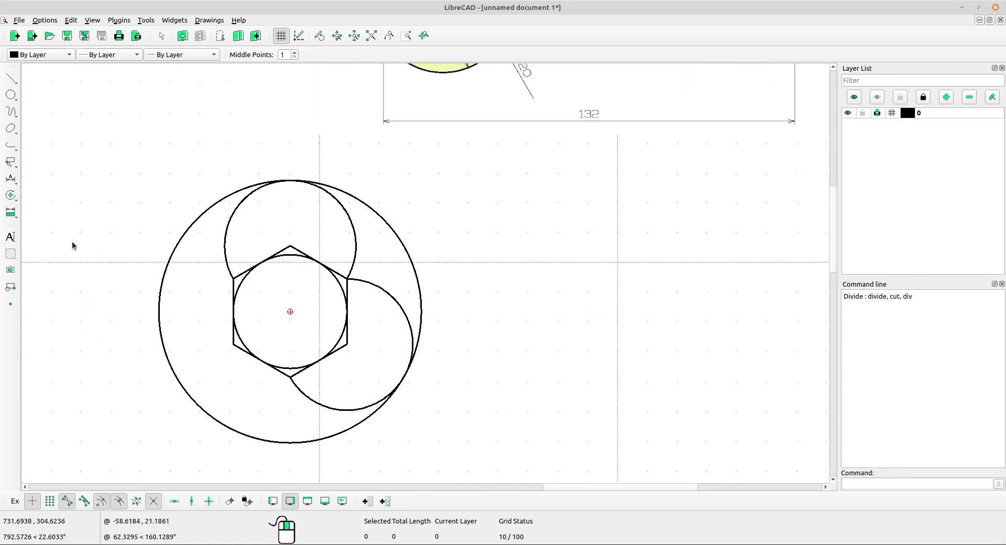
left_click(15, 196)
left_click(73, 352)
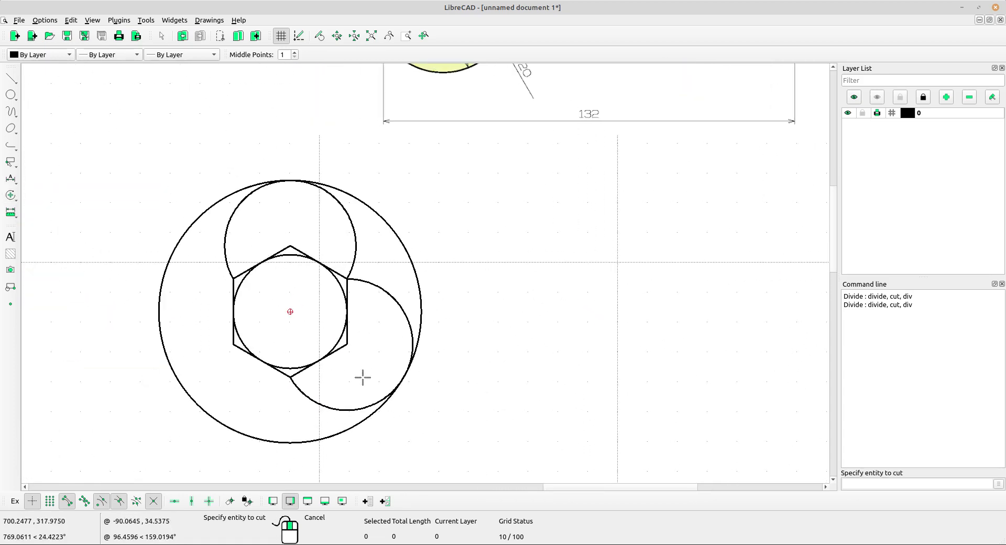
scroll(361, 378, "up", 4)
left_click(468, 279)
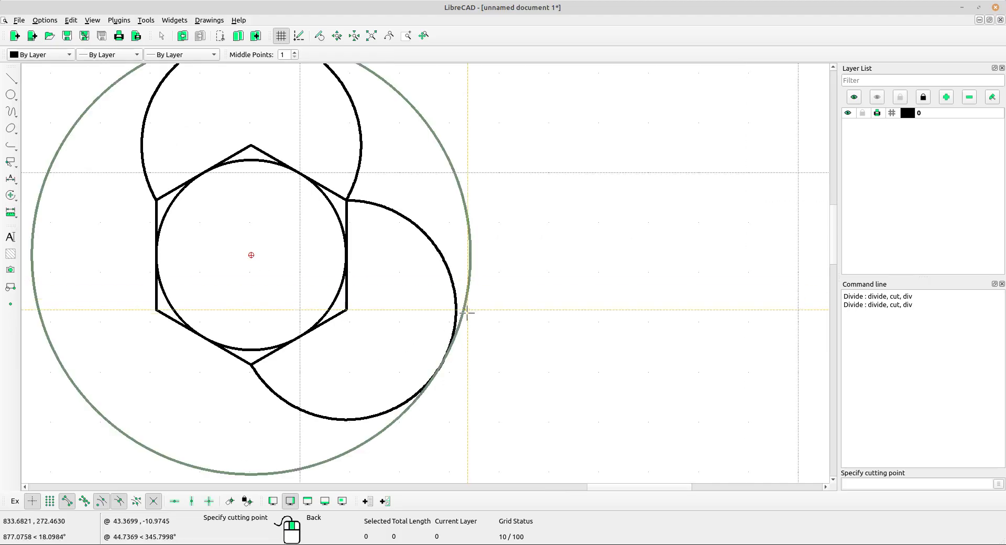
left_click(440, 363)
scroll(400, 332, "up", 5)
left_click(397, 188)
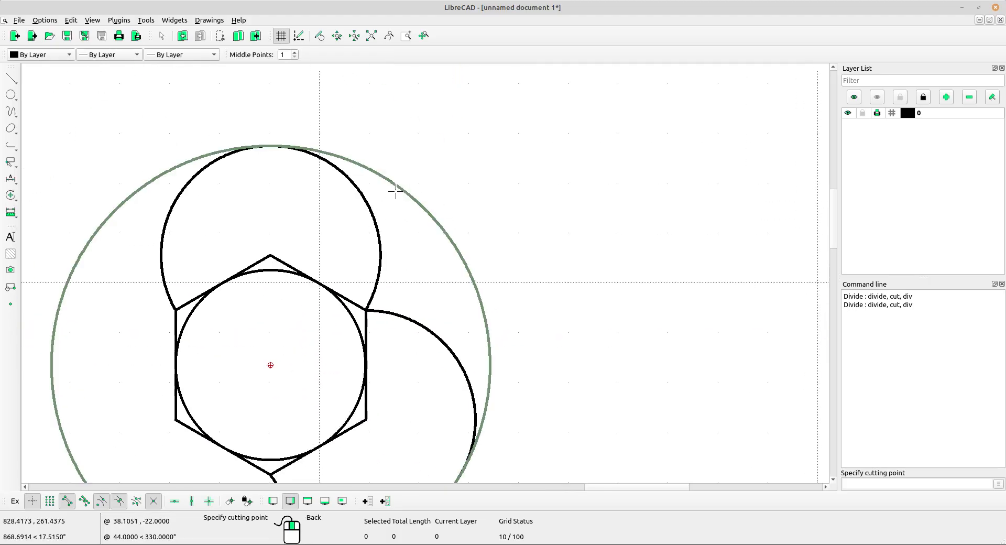
left_click(290, 162)
Divide the lower-right jaw arc at its tangent point with the radius 44 circle.
scroll(388, 179, "down", 4)
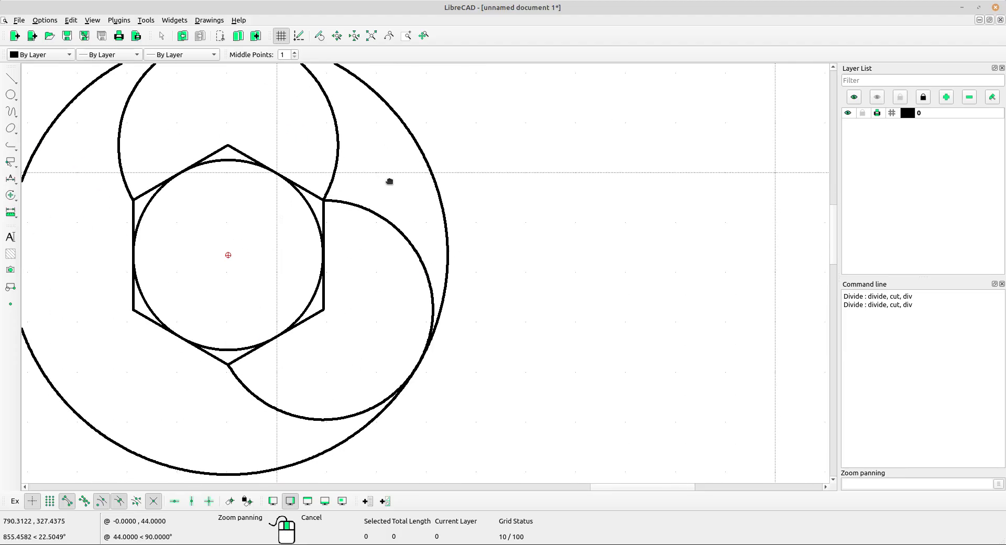
scroll(382, 219, "down", 1)
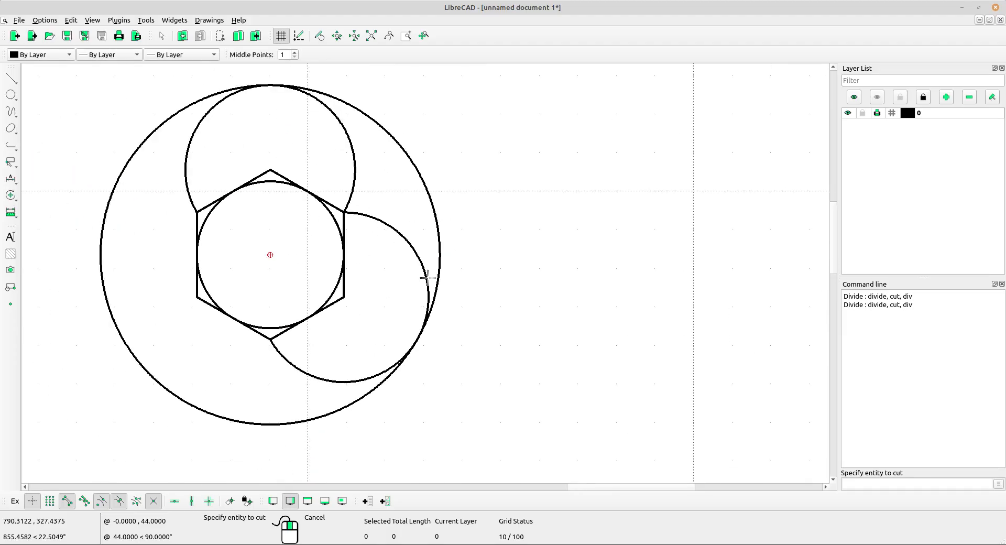
scroll(414, 254, "up", 1)
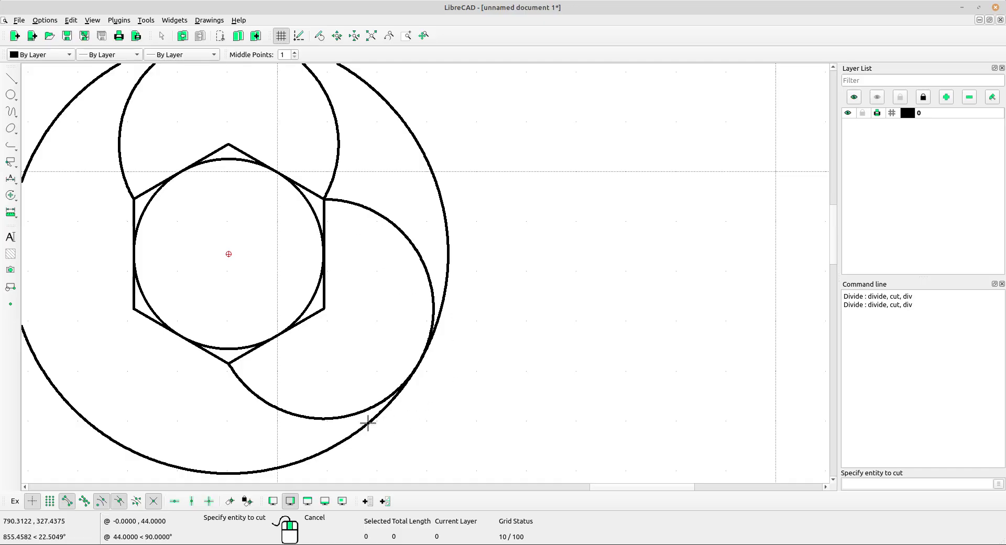
left_click(417, 251)
scroll(418, 257, "up", 1)
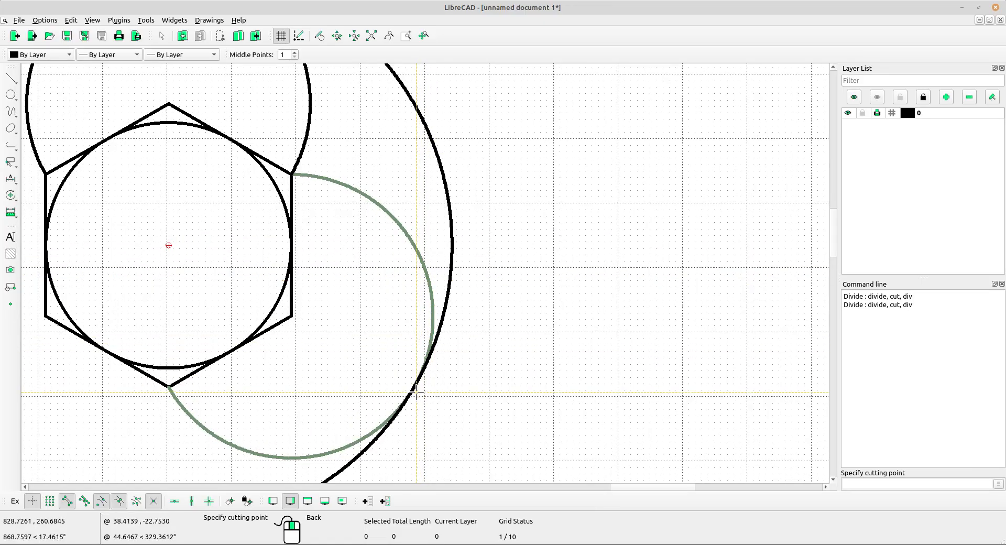
scroll(414, 390, "down", 2)
left_click(416, 358)
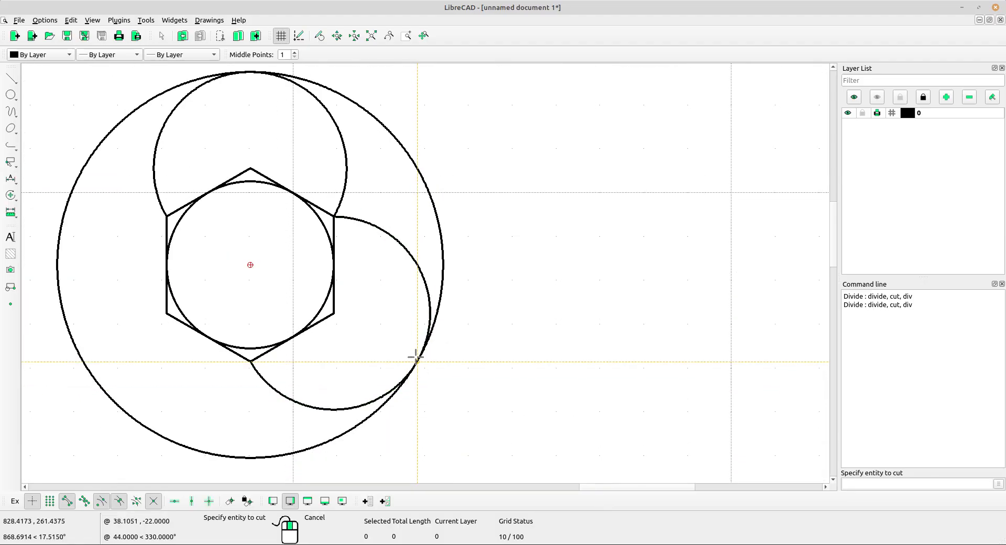
Divide the upper jaw arc at its topmost point, where it touches the radius 44 circle.
left_click(345, 166)
scroll(316, 149, "up", 2)
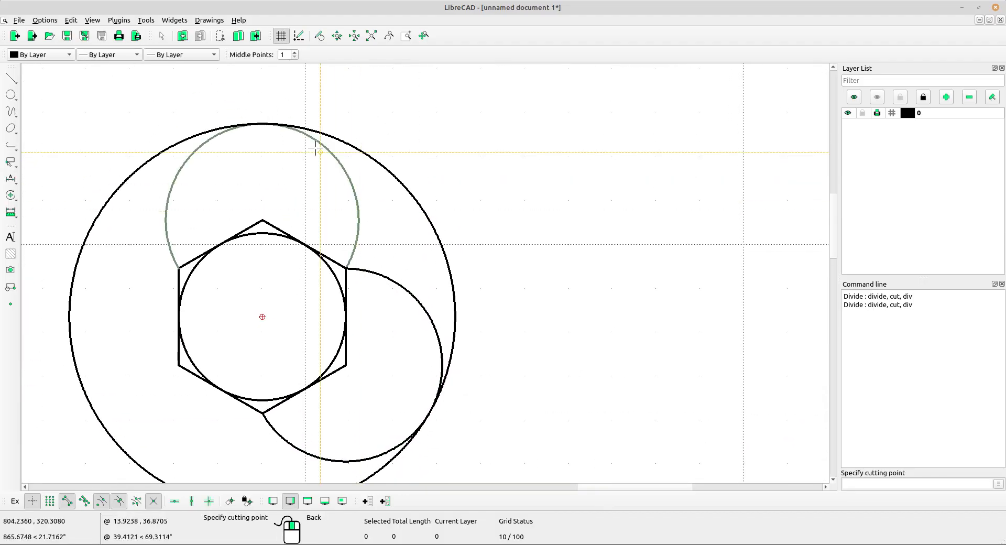
left_click(260, 124)
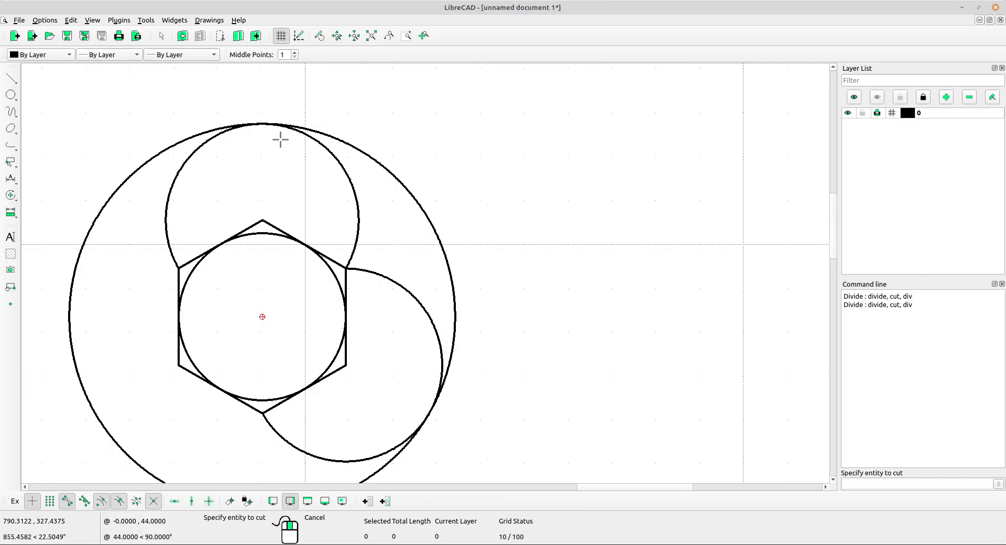
right_click(362, 190)
Delete the inner pieces of both jaw arcs and the left part of the radius 44 circle.
scroll(375, 215, "down", 2)
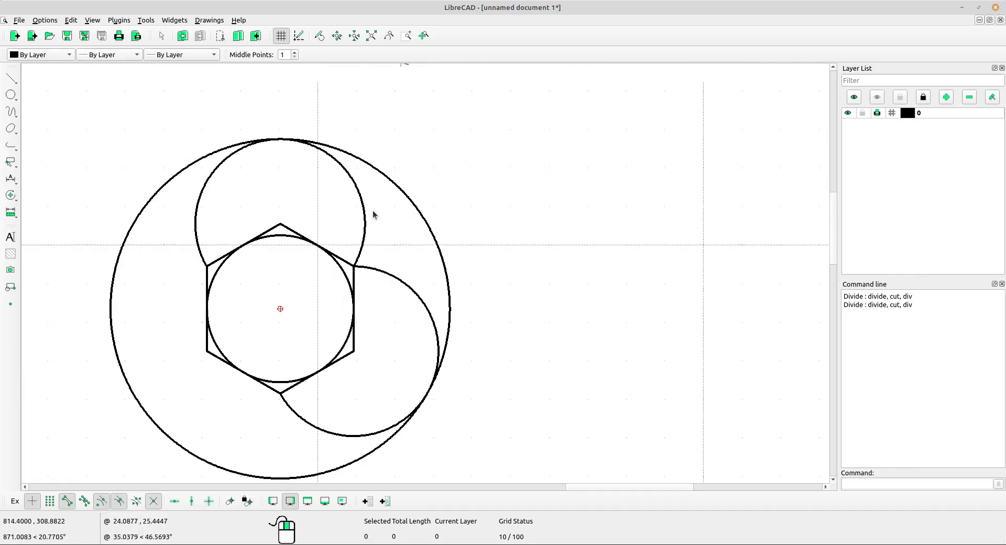
left_click(367, 214)
left_click(404, 291)
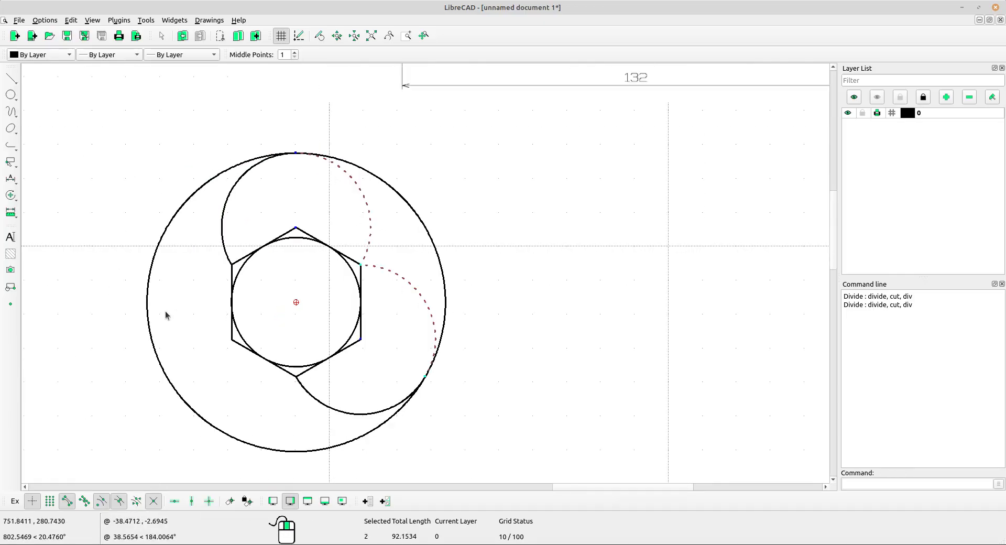
left_click(148, 292)
key("Delete")
scroll(394, 266, "down", 3)
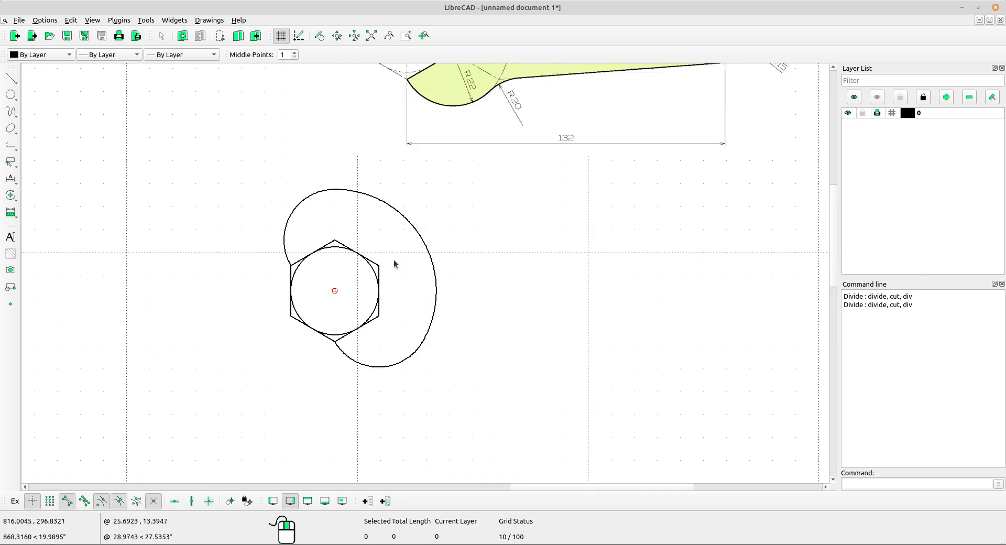
middle_click_drag(459, 313, 441, 315)
scroll(454, 271, "down", 4)
middle_click_drag(454, 271, 437, 333)
scroll(427, 320, "up", 3)
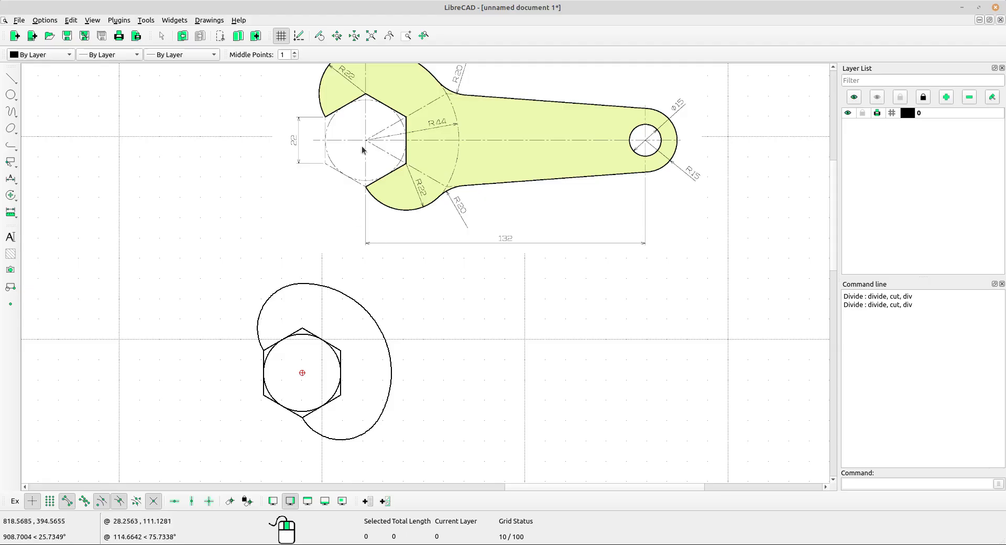
Draw a horizontal line of length 132 with its start point at the centre of the hexagon.
scroll(497, 242, "up", 2)
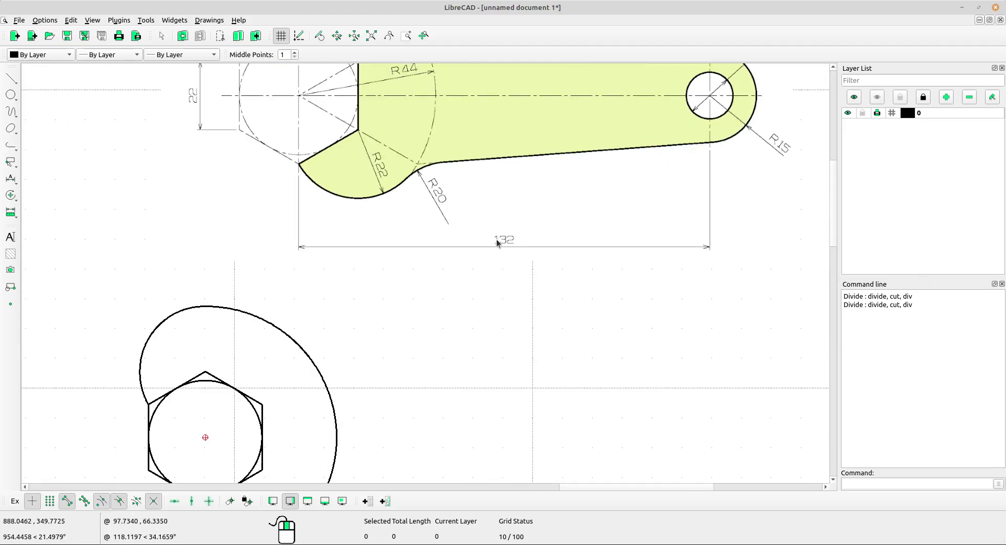
scroll(505, 244, "up", 2)
scroll(499, 252, "down", 5)
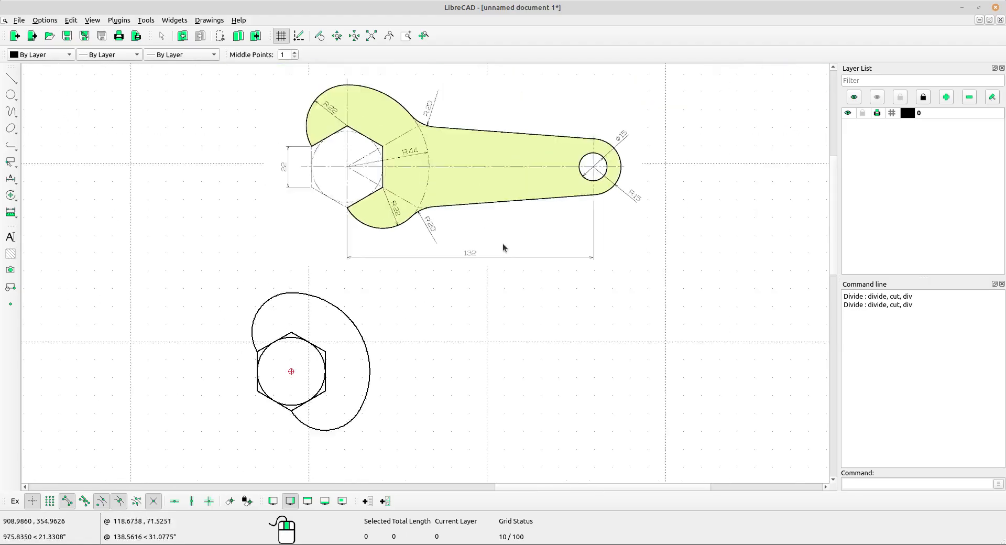
left_click(10, 78)
left_click(69, 107)
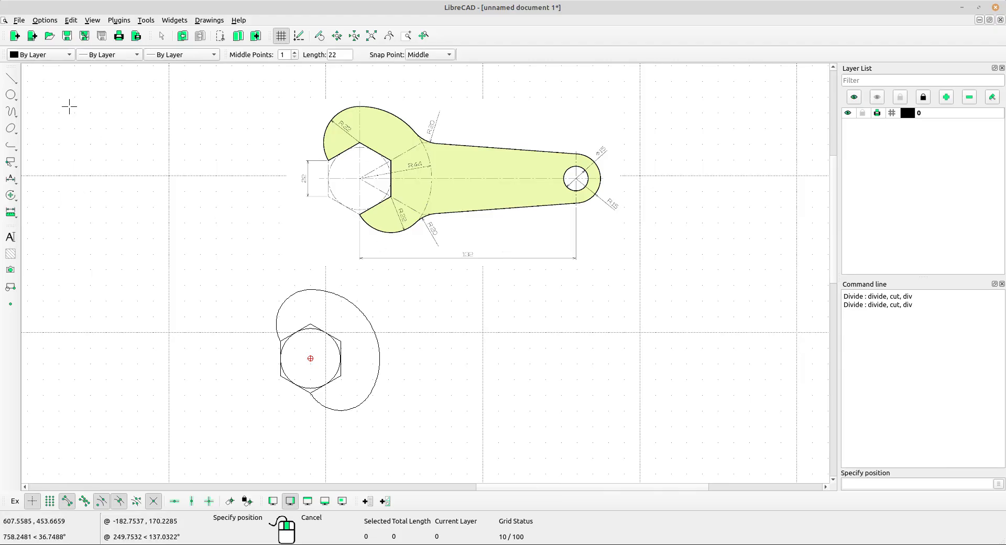
double_click(345, 54)
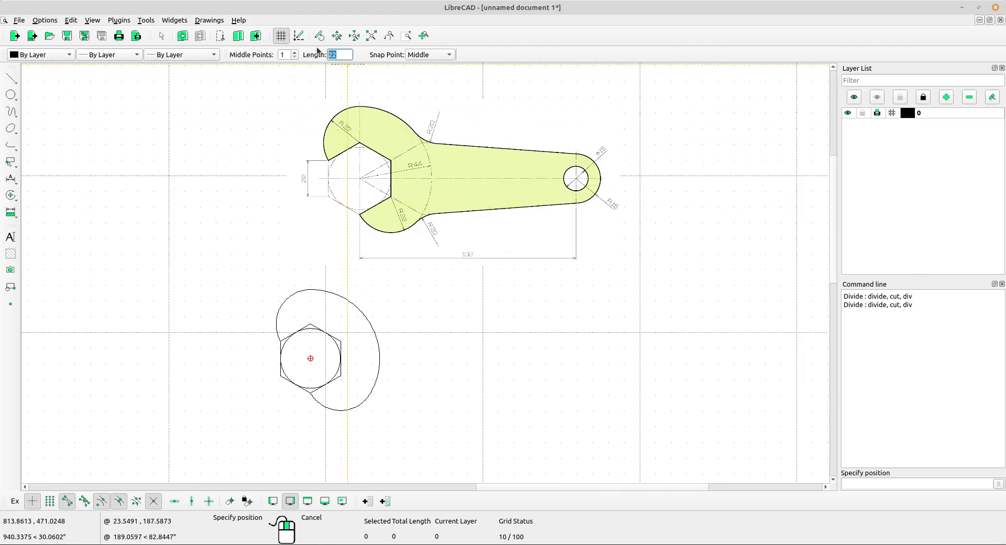
type("13")
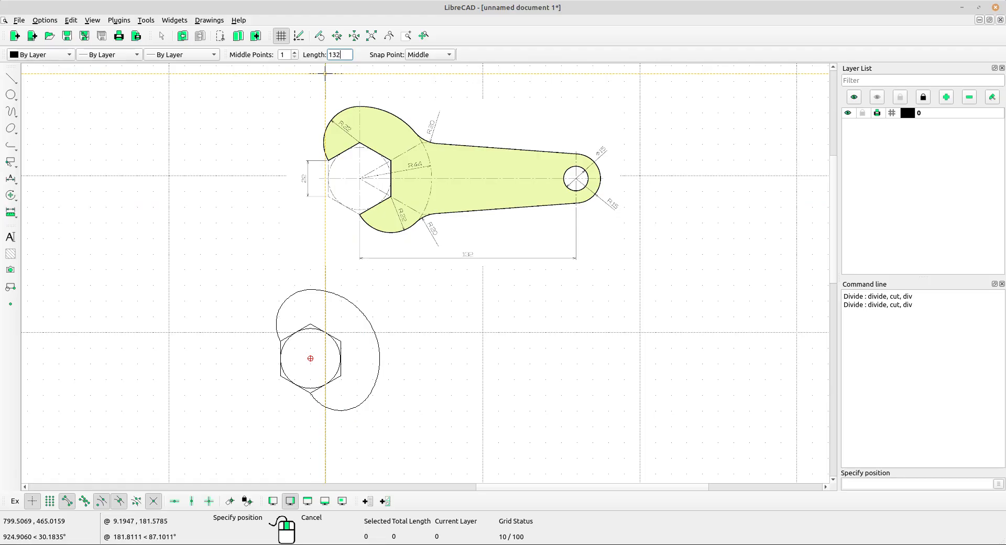
left_click(429, 55)
left_click(417, 39)
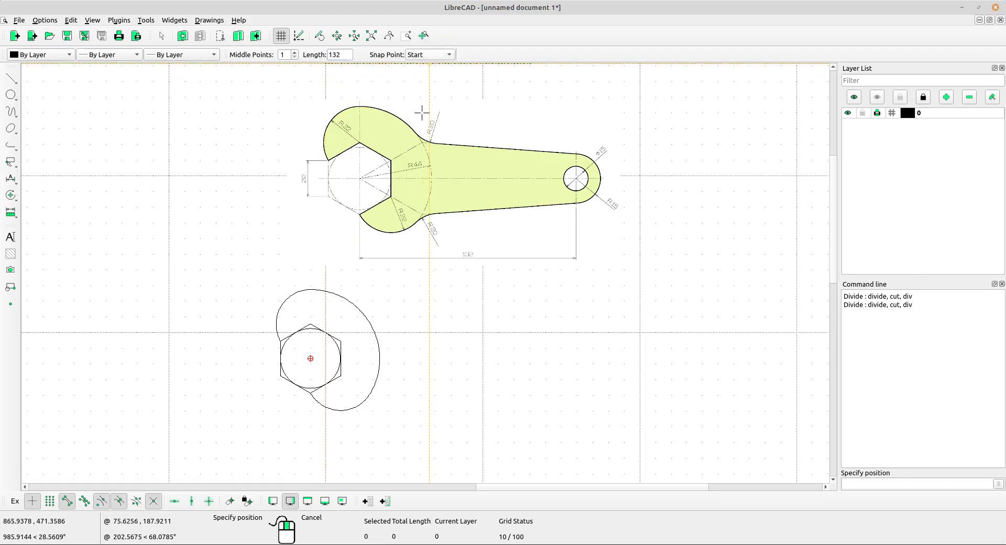
left_click(311, 358)
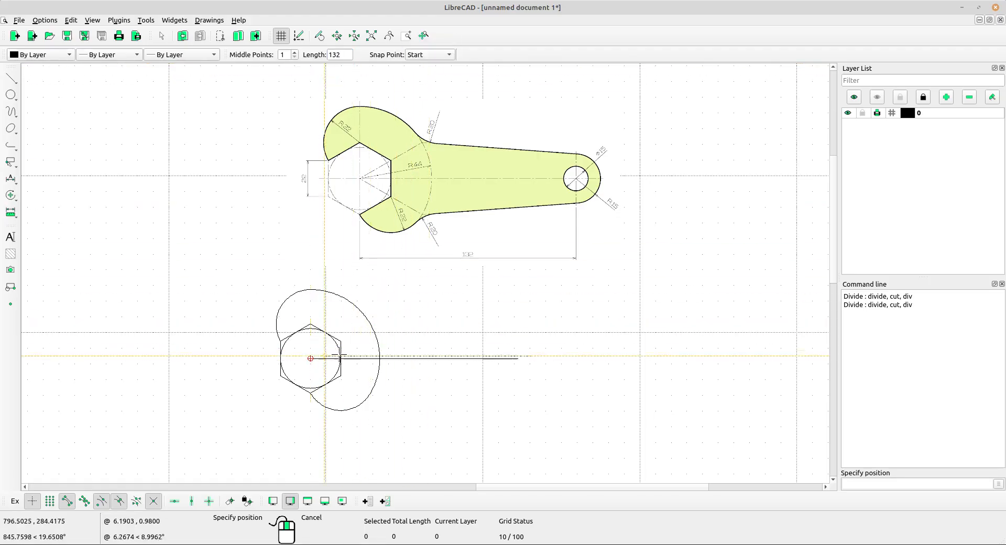
right_click(522, 278)
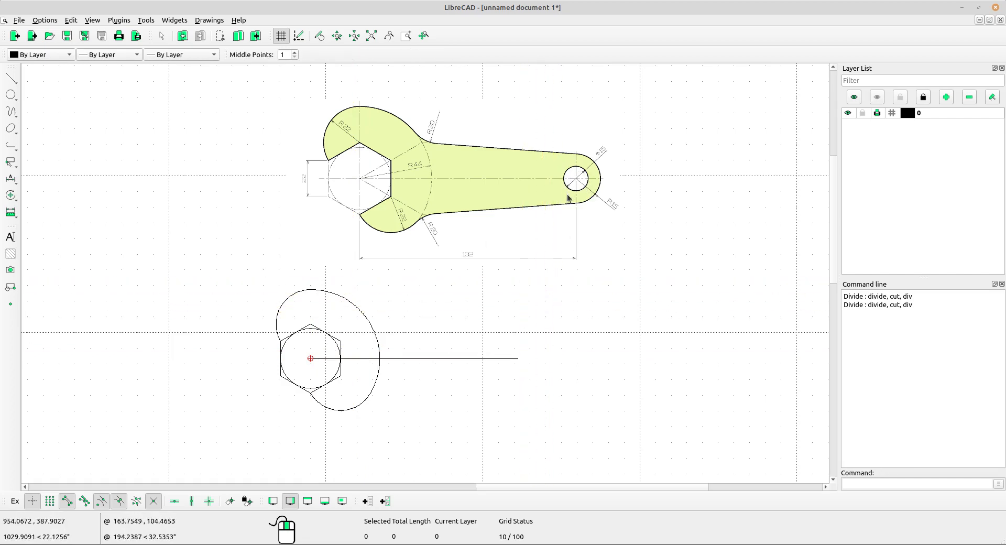
Draw a circle of radius 15/2 centred on the far end of the 132 line for the handle hole.
scroll(575, 174, "up", 1)
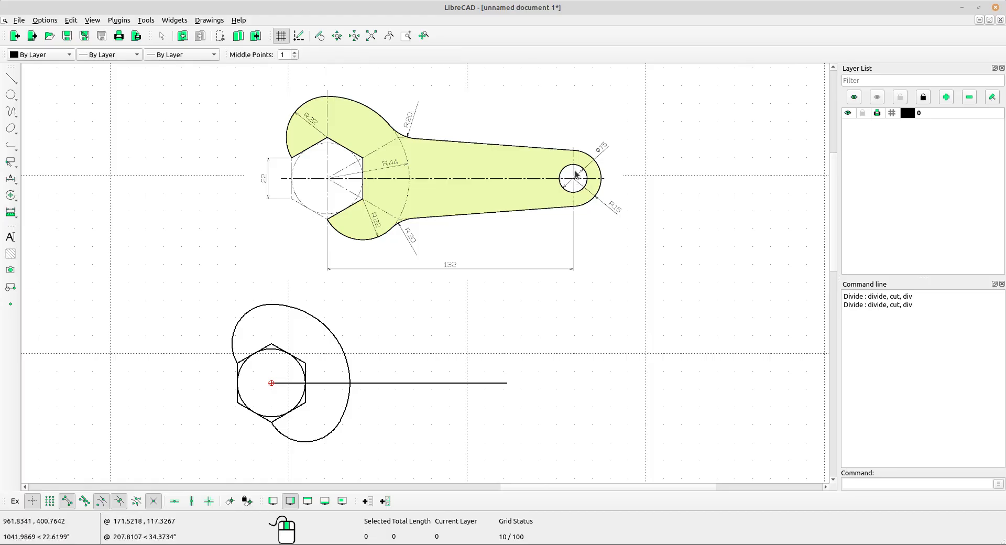
left_click(10, 95)
left_click(71, 147)
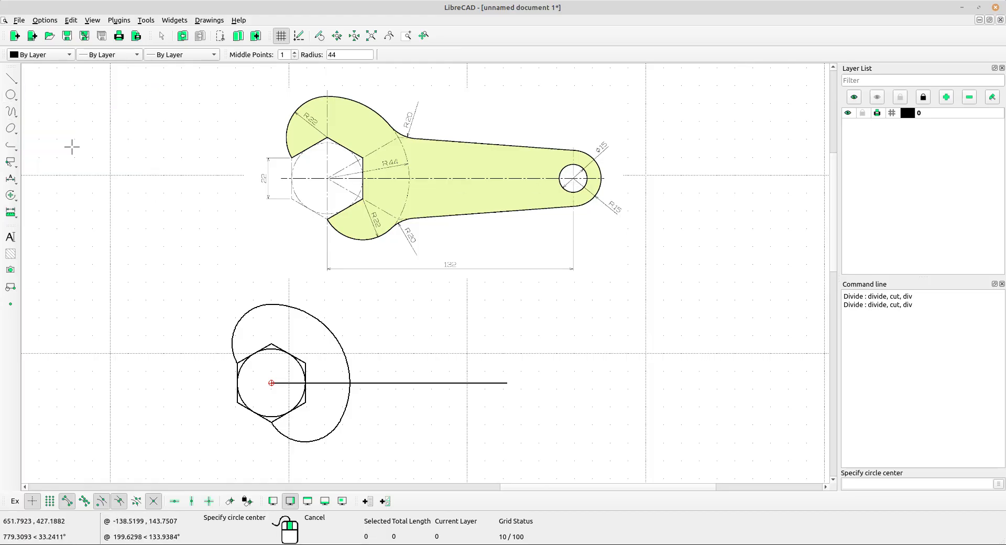
scroll(575, 195, "up", 3)
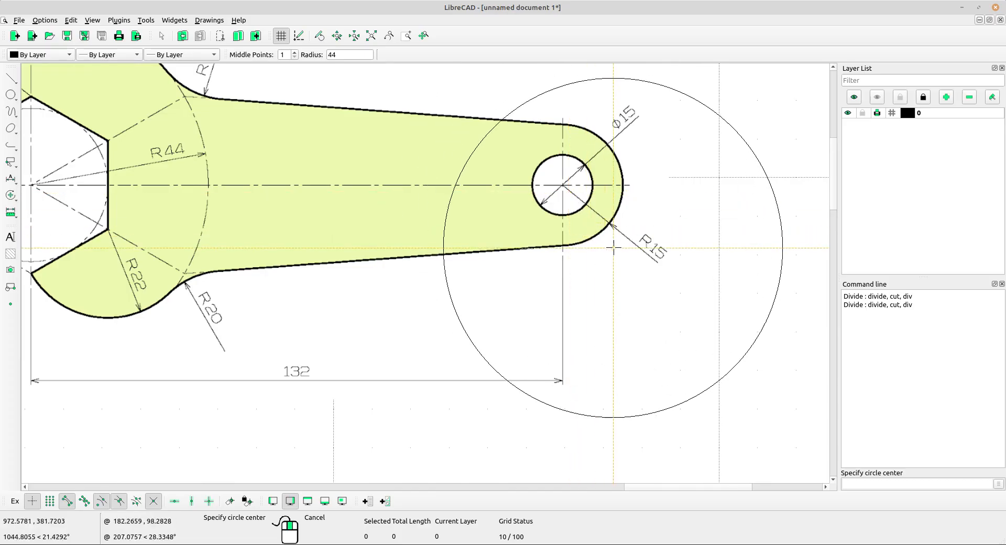
scroll(584, 171, "up", 3)
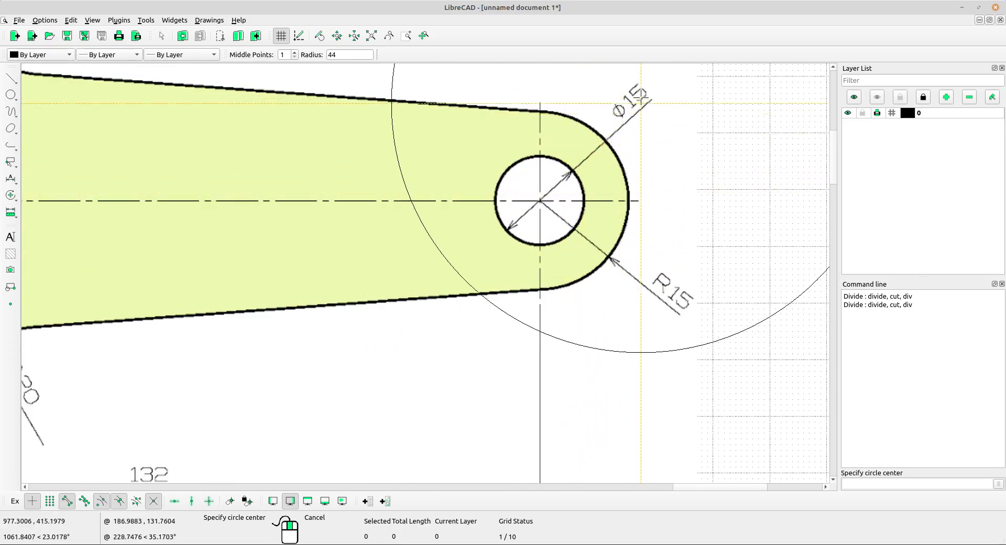
scroll(603, 146, "down", 3)
scroll(494, 224, "down", 2)
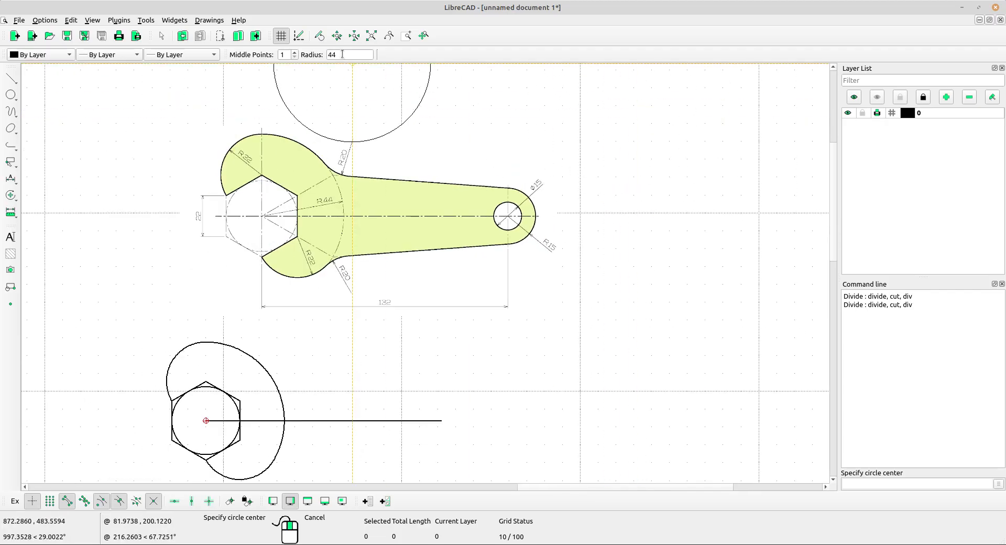
left_click(342, 54)
type("15/2")
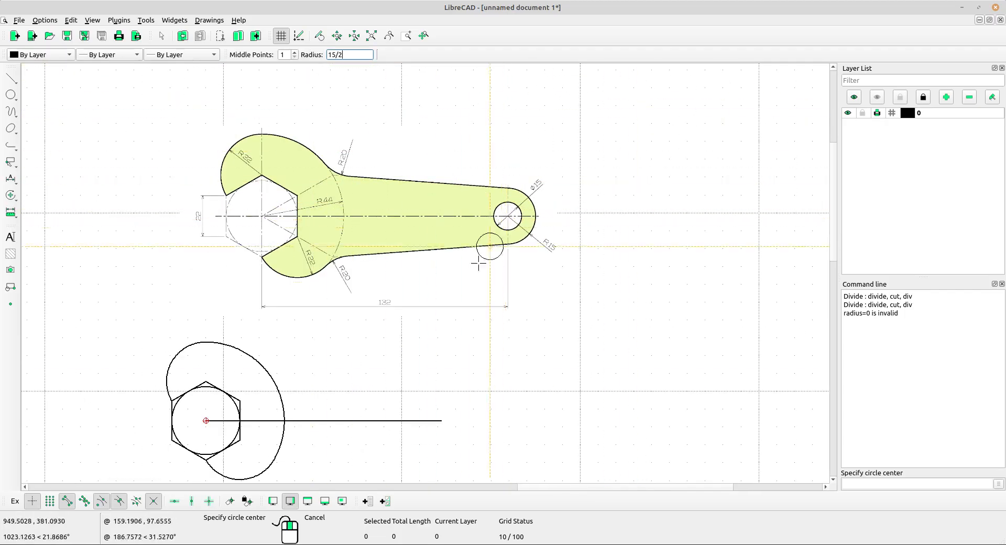
scroll(420, 434, "up", 2)
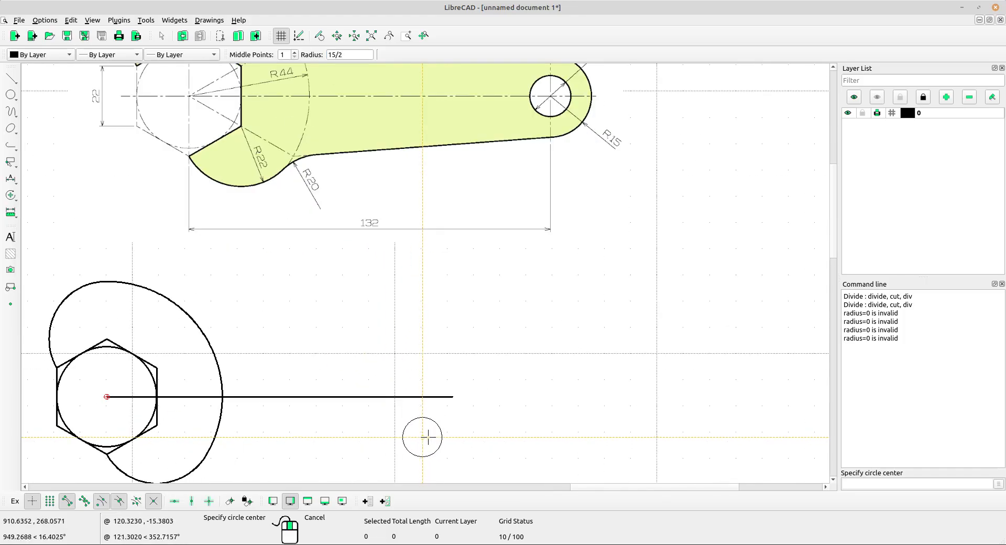
left_click(453, 397)
scroll(512, 325, "down", 2)
right_click(531, 305)
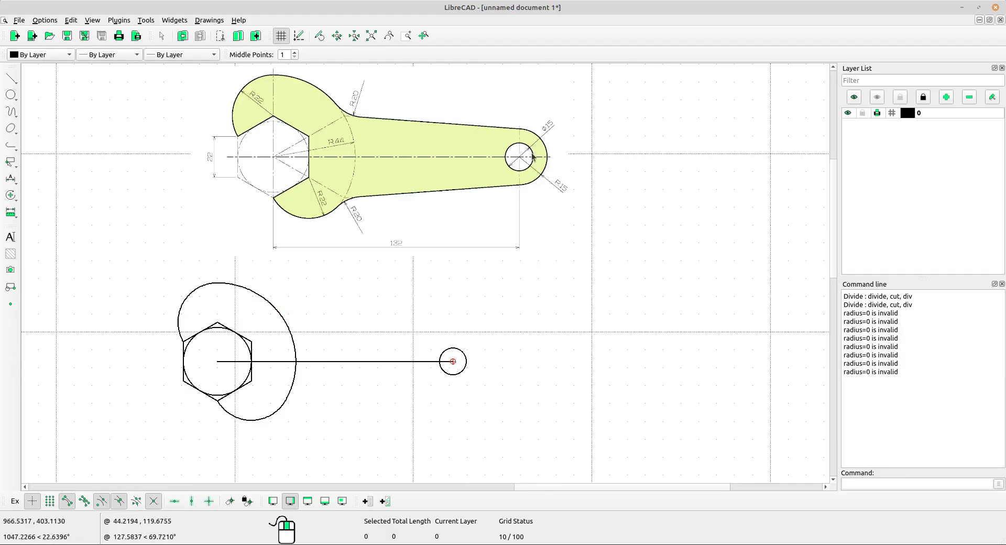
Draw a circle of radius 15 concentric with the handle hole for the rounded handle end.
scroll(531, 164, "up", 2)
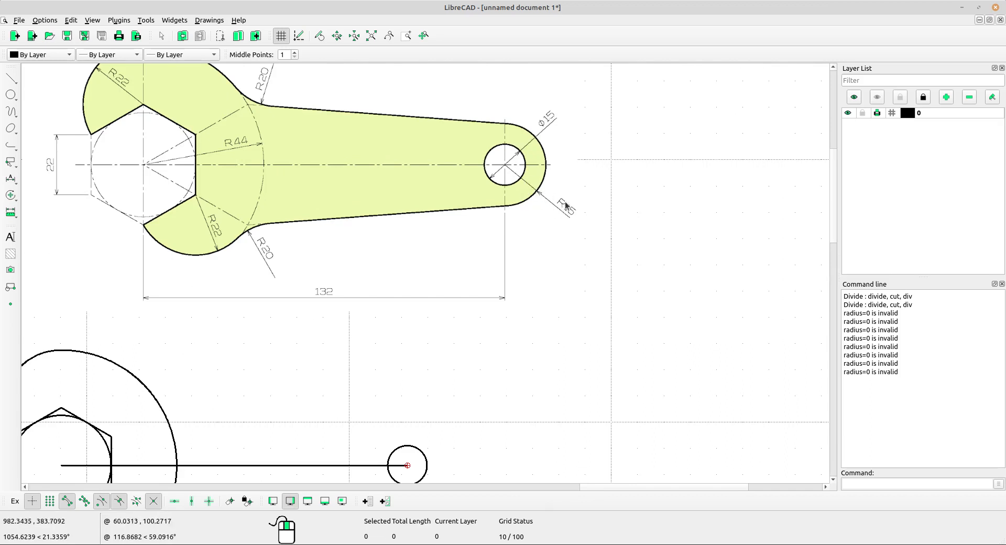
scroll(565, 205, "down", 1)
middle_click_drag(560, 294, 569, 230)
left_click(14, 96)
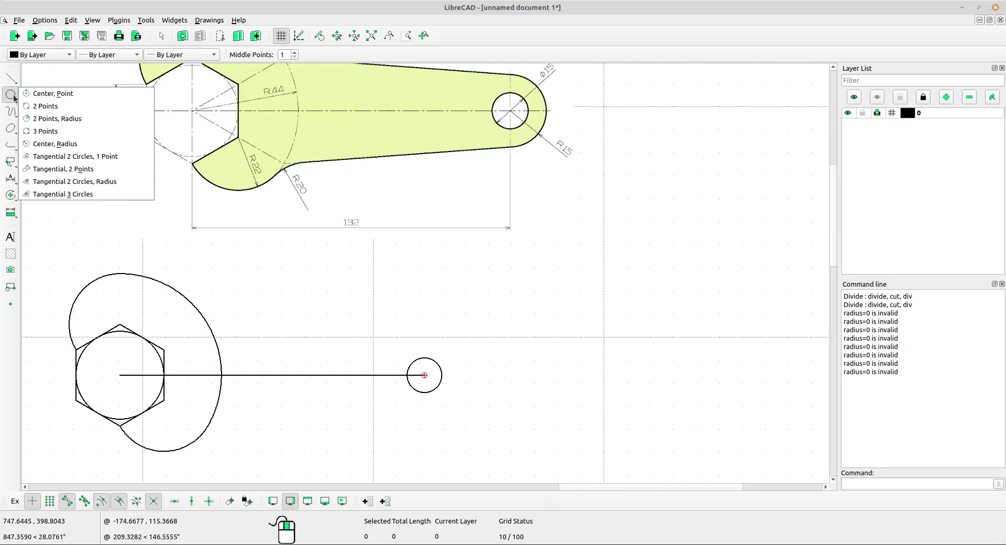
left_click(59, 145)
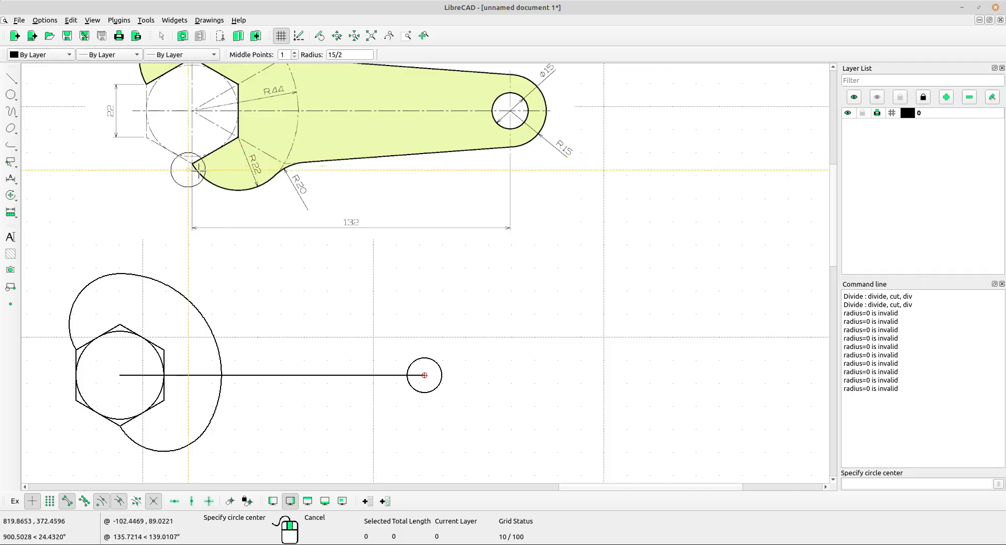
left_click_drag(348, 54, 318, 52)
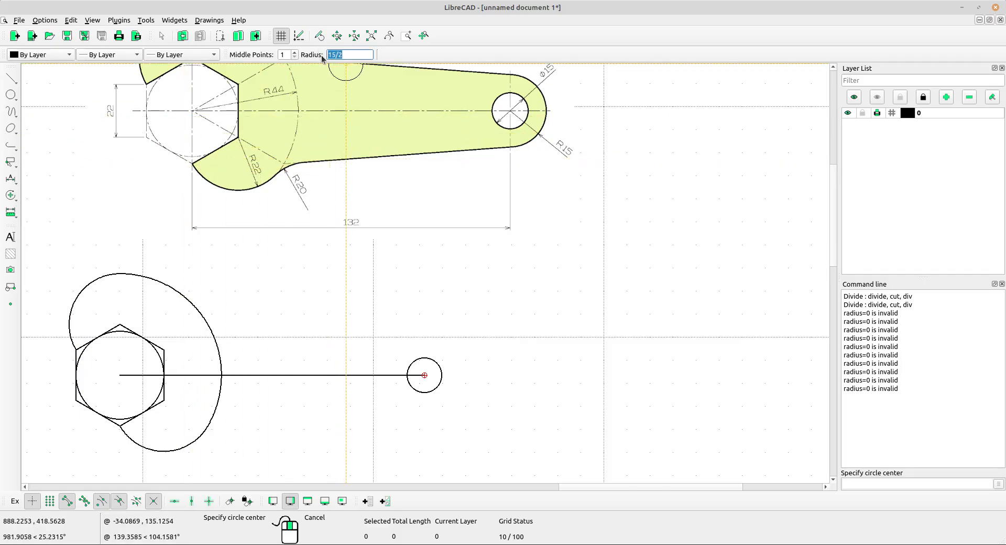
type("15")
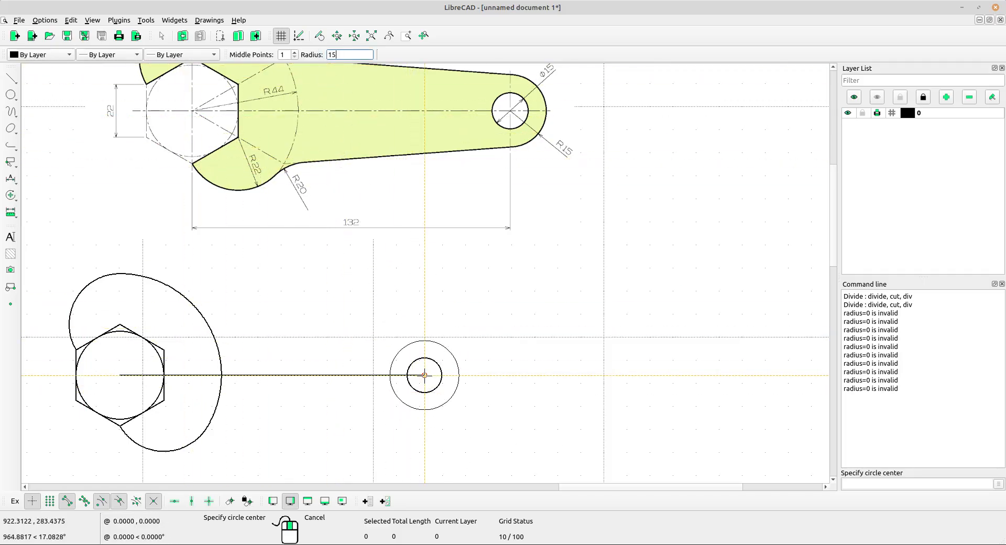
left_click(424, 375)
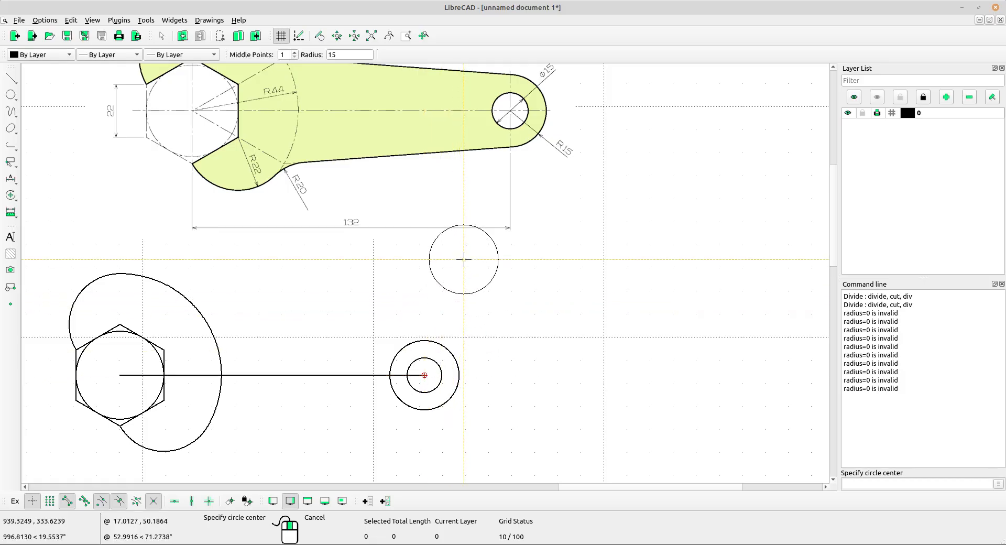
right_click(463, 259)
Examine the handle's straight edges and rounded end in the reference drawing against the redrawn wrench.
scroll(465, 262, "down", 2)
middle_click_drag(317, 296, 348, 301)
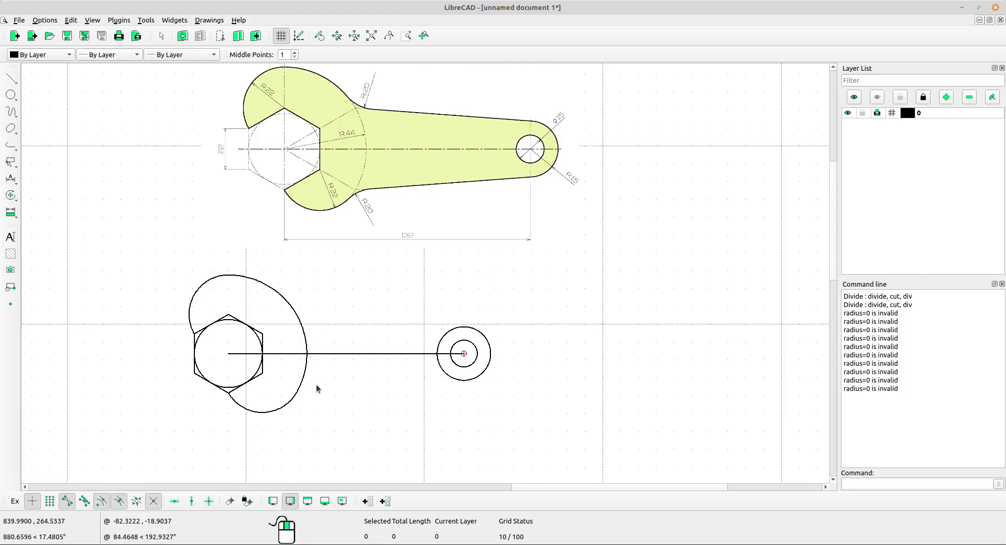
middle_click_drag(307, 367, 348, 360)
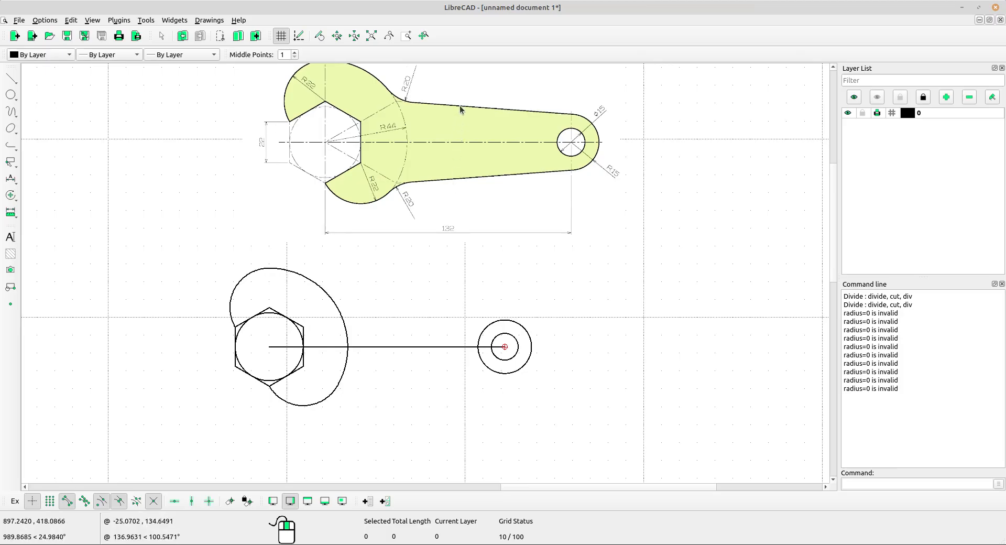
scroll(453, 185, "up", 1)
middle_click_drag(452, 185, 455, 189)
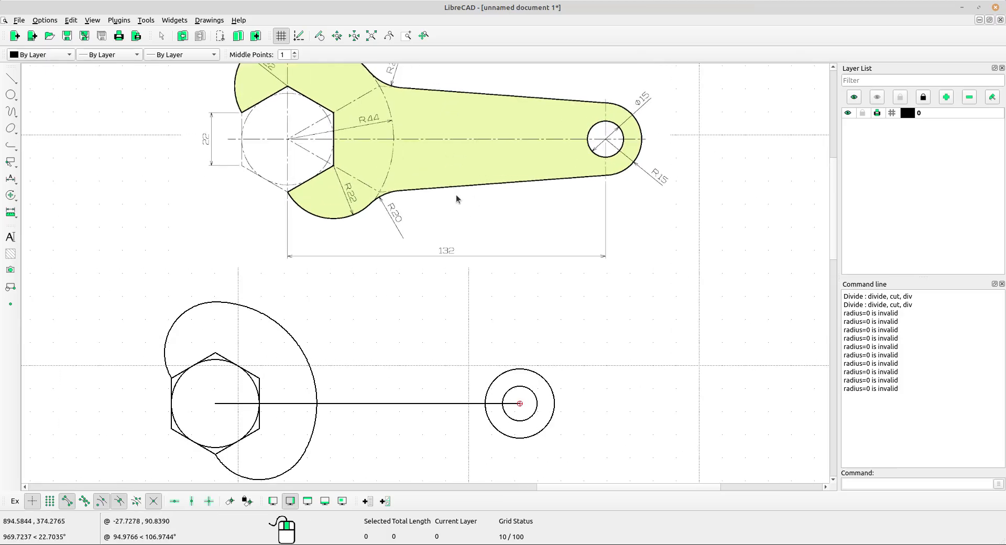
scroll(445, 245, "down", 3)
middle_click_drag(588, 332, 576, 321)
scroll(473, 353, "up", 1)
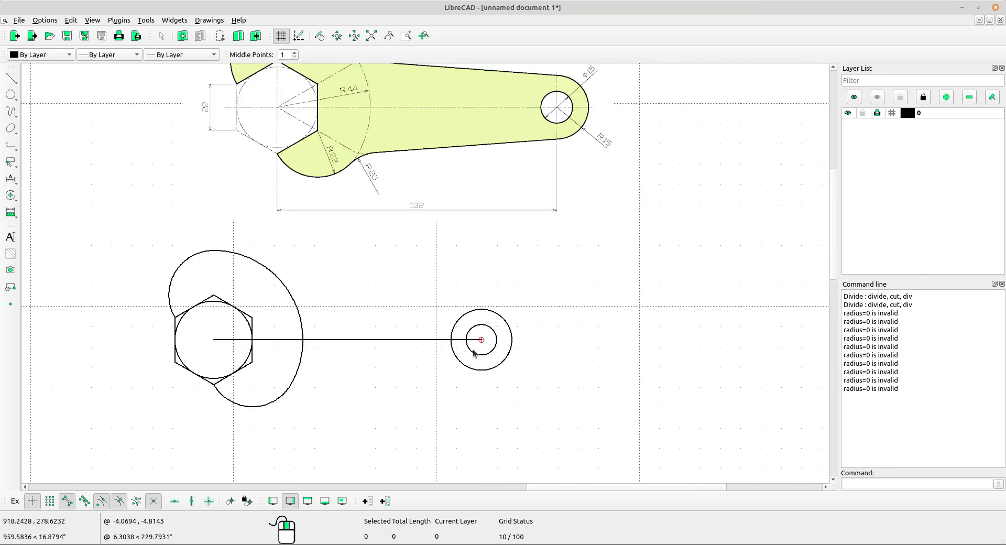
scroll(443, 255, "down", 1)
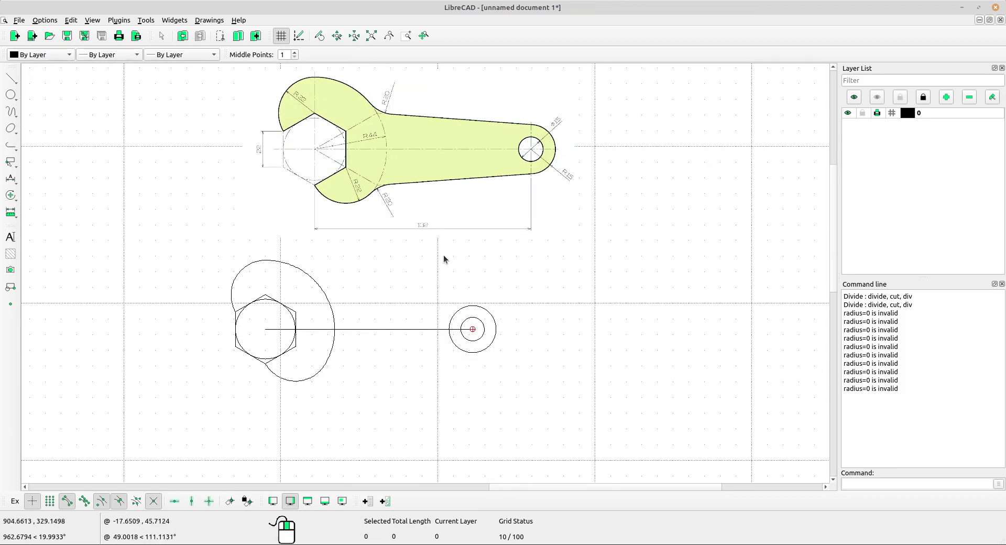
middle_click_drag(443, 254, 444, 259)
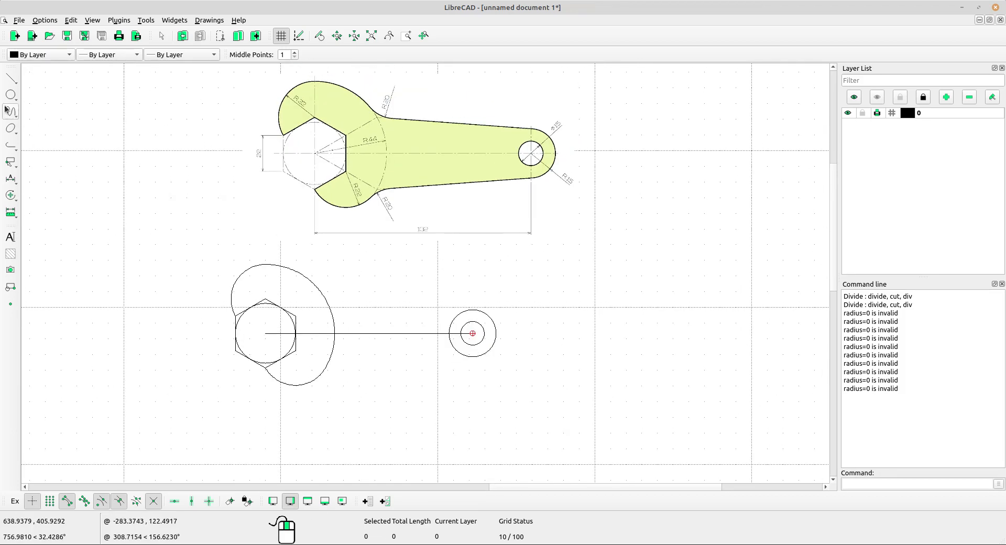
Draw a vertical line of length 100 with its middle point at the centre of the handle hole.
left_click(10, 78)
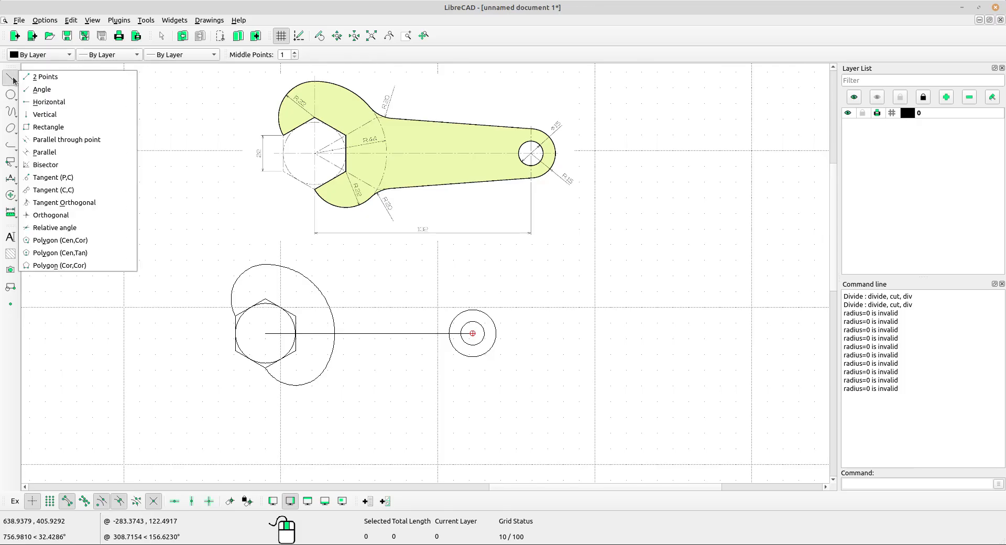
left_click(42, 114)
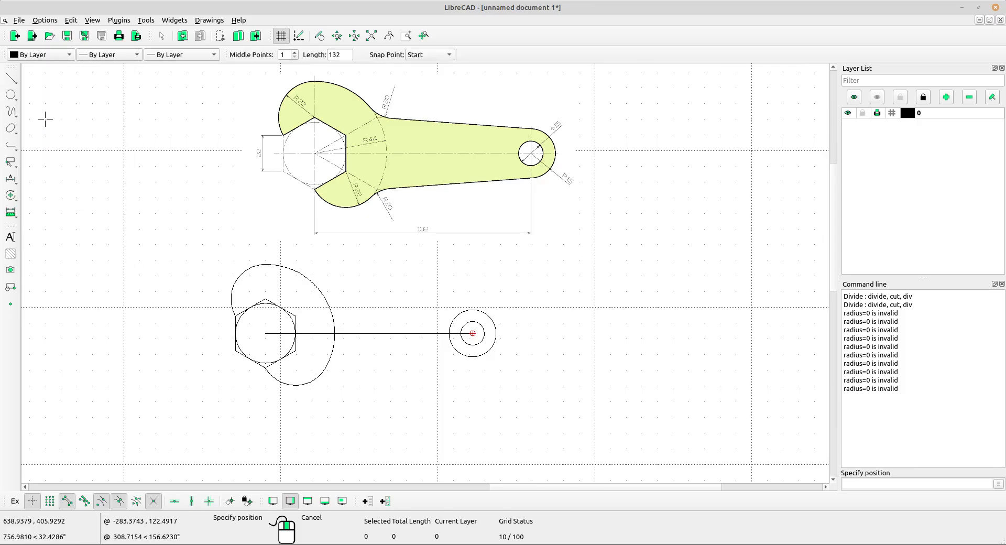
double_click(341, 56)
type("100")
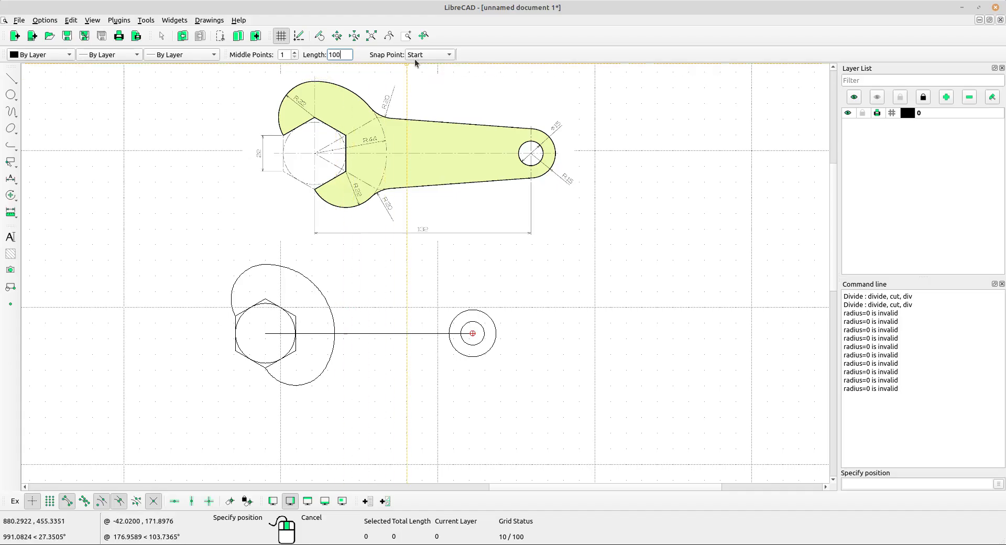
left_click(429, 55)
left_click(420, 68)
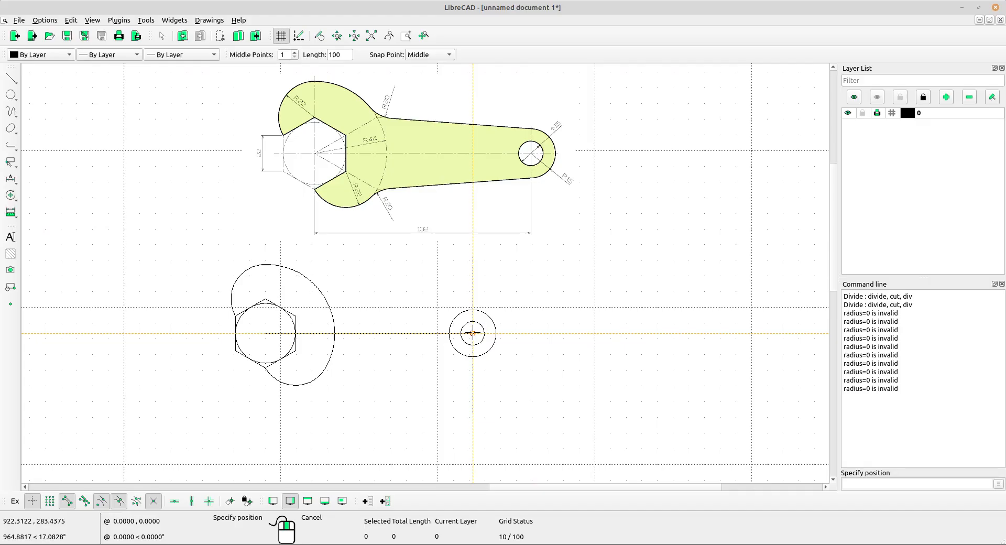
left_click(473, 333)
middle_click_drag(532, 324, 657, 285)
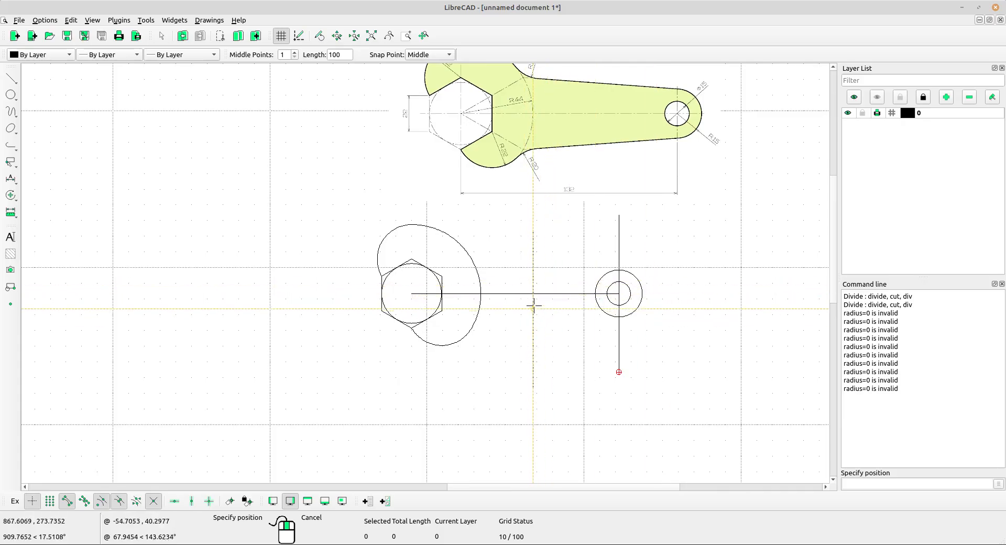
right_click(524, 266)
middle_click_drag(548, 283, 524, 288)
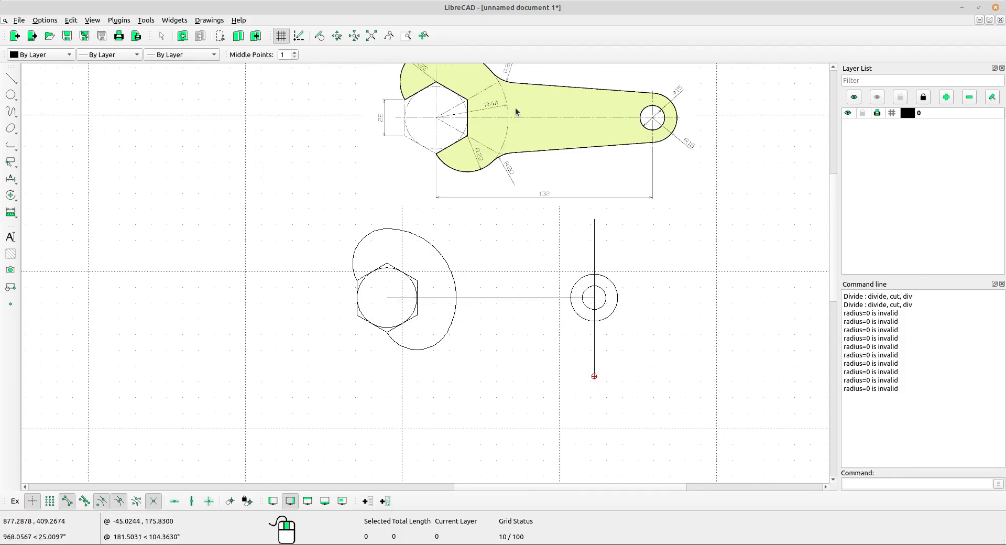
scroll(396, 291, "up", 1)
middle_click_drag(498, 278, 461, 348)
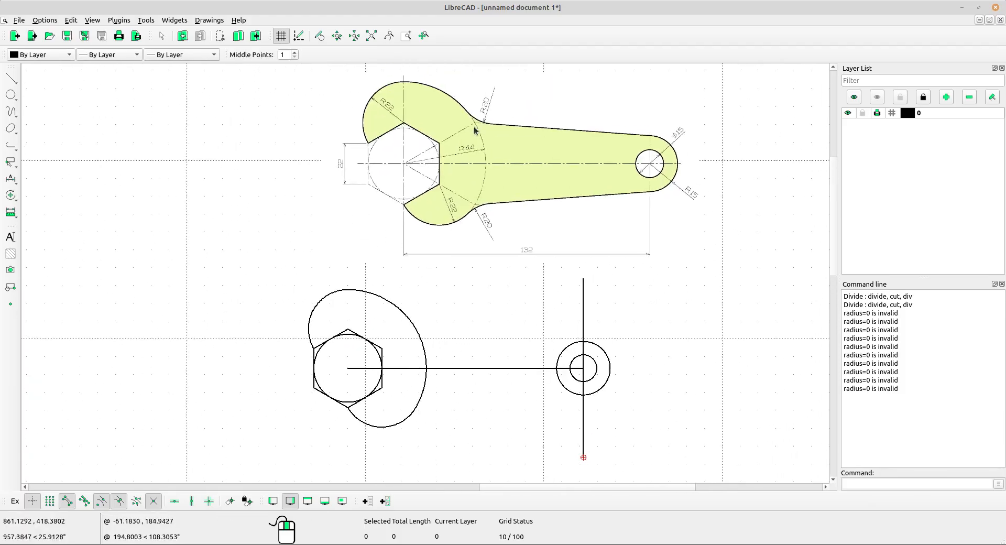
Draw a line from the centre of the hexagon to its upper corner on the handle side.
scroll(487, 126, "up", 3)
mouse_move(412, 165)
middle_mouse_down()
mouse_move(382, 253)
mouse_move(368, 227)
mouse_move(376, 223)
middle_mouse_up()
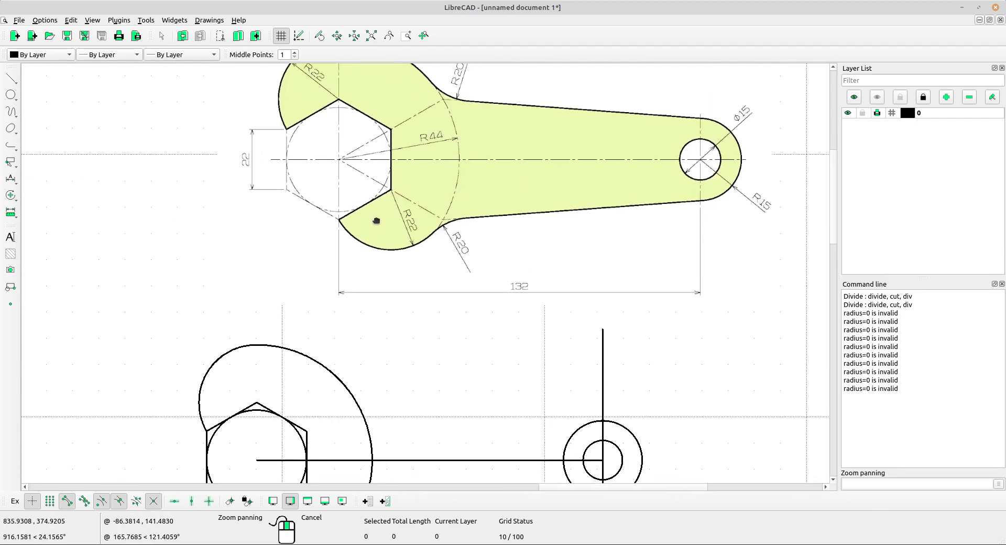
left_click(10, 79)
left_click(46, 77)
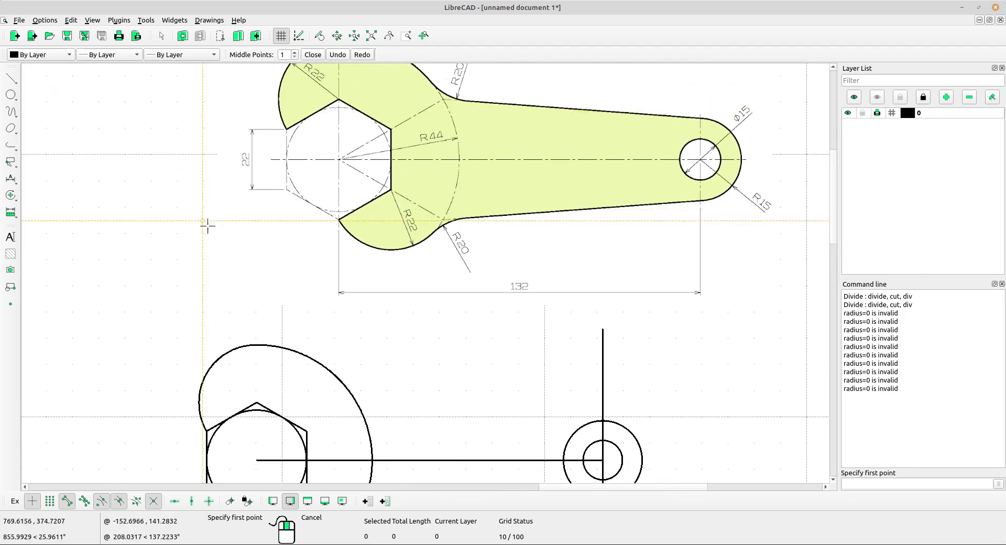
left_click(257, 460)
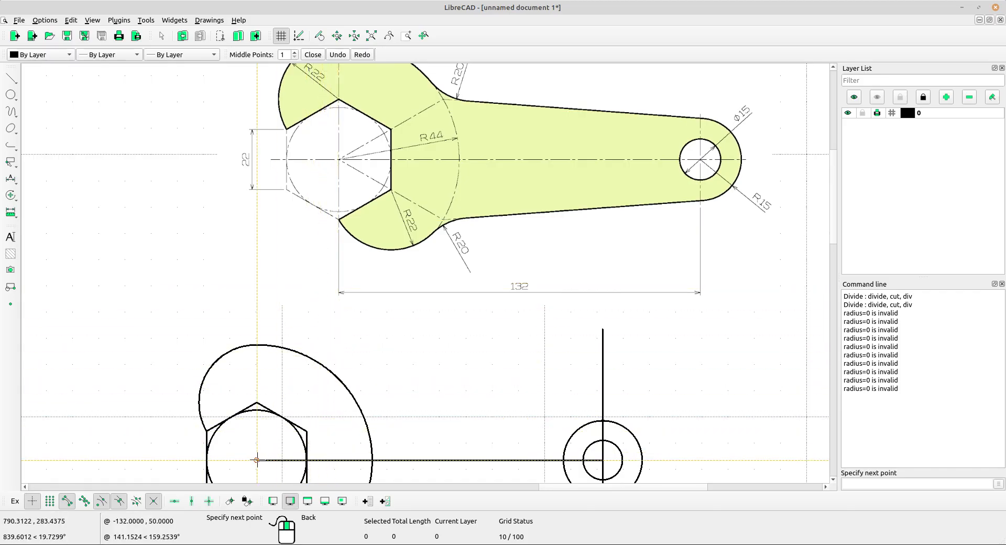
left_click(307, 431)
middle_click_drag(351, 407, 341, 382)
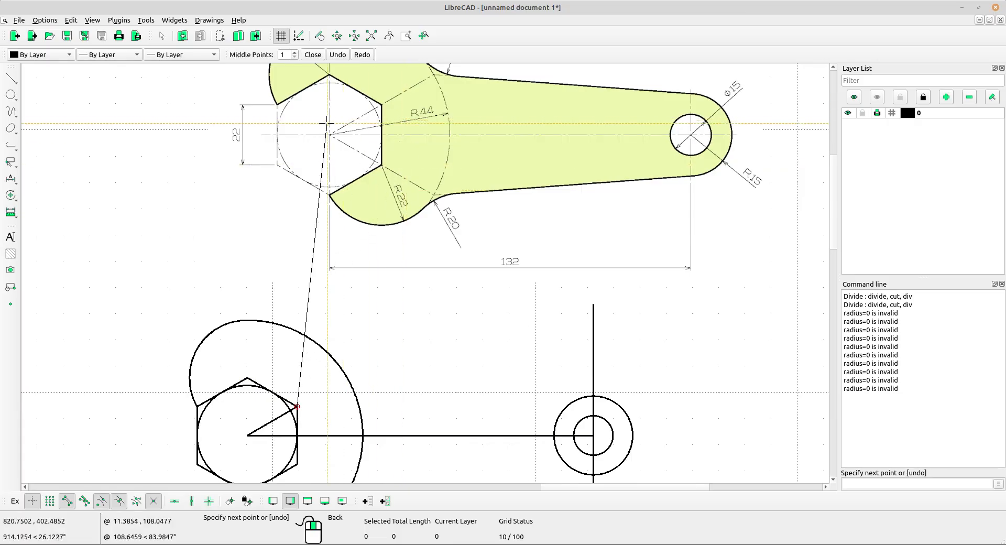
scroll(367, 273, "down", 3)
right_click(290, 383)
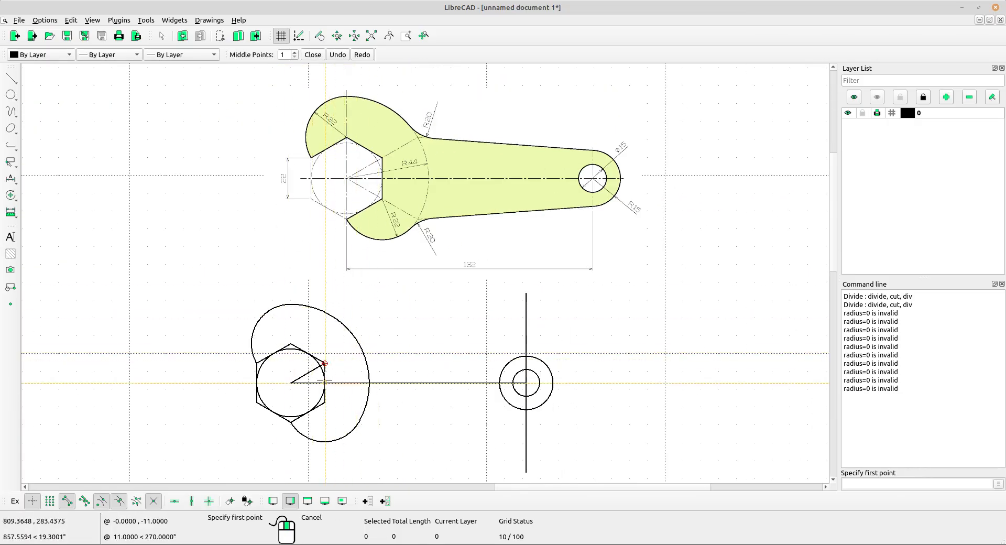
Draw a second line from the hexagon's centre to its lower corner on the handle side.
scroll(289, 384, "up", 1)
left_click(287, 377)
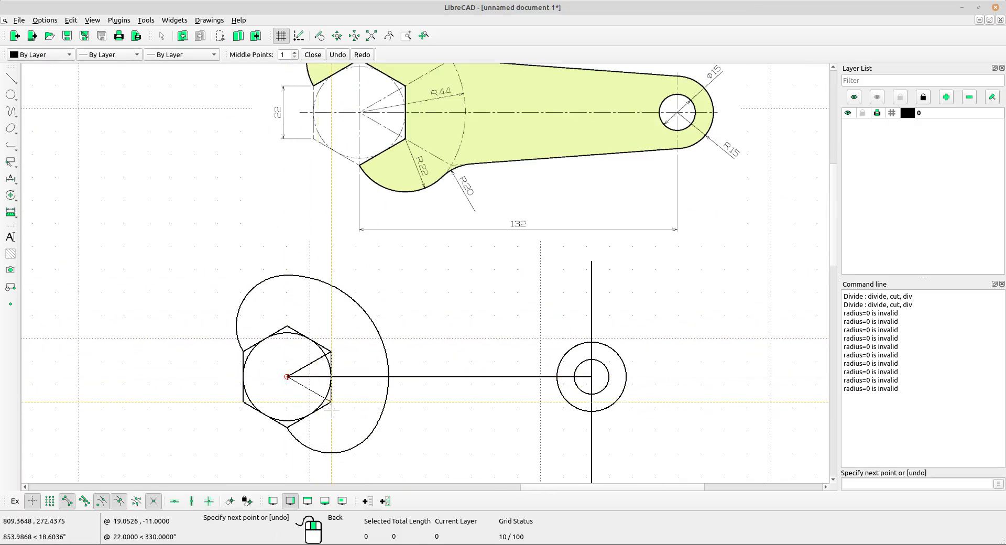
left_click(331, 403)
right_click(336, 400)
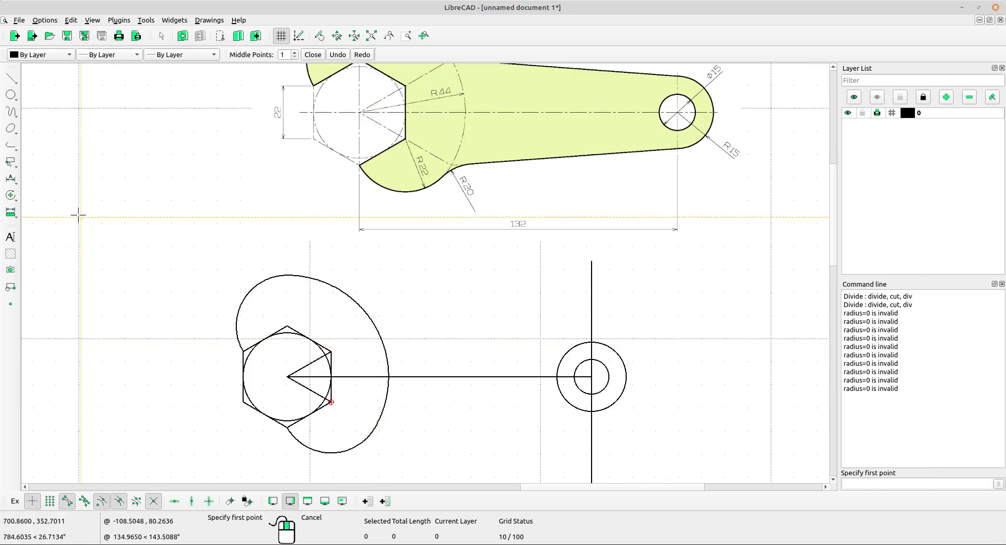
Lengthen both angled lines by 100 beyond the hexagon corners with the Lengthen tool.
left_click(11, 195)
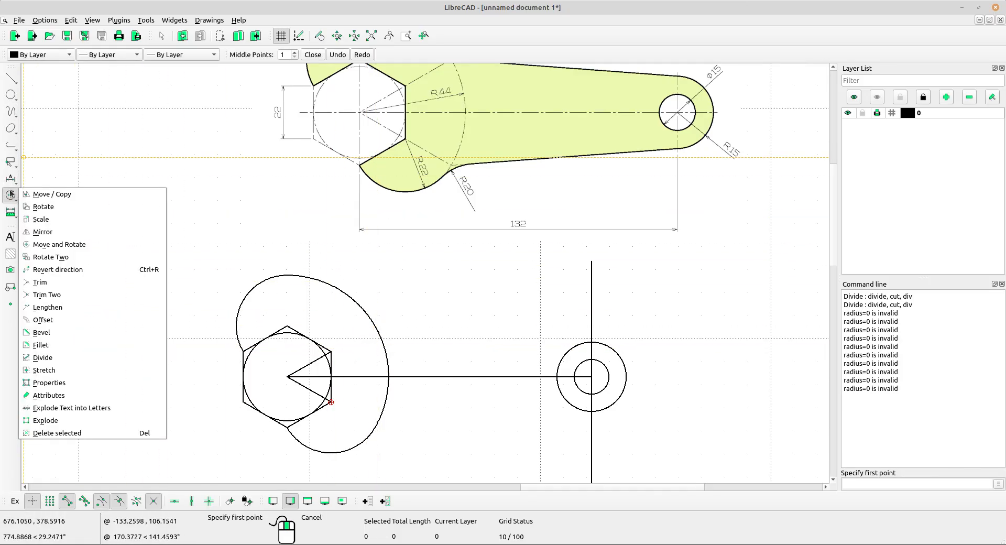
left_click(48, 307)
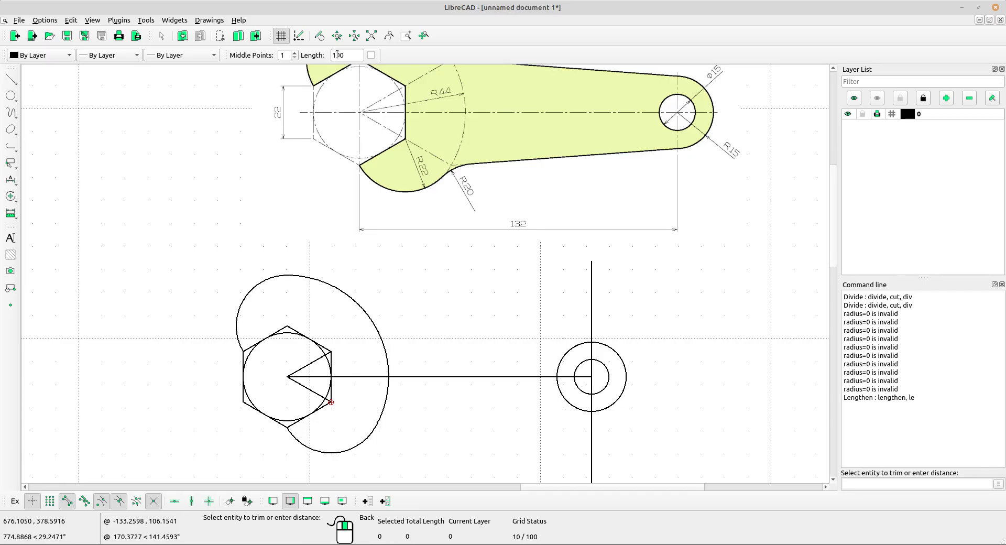
left_click(322, 359)
left_click(330, 403)
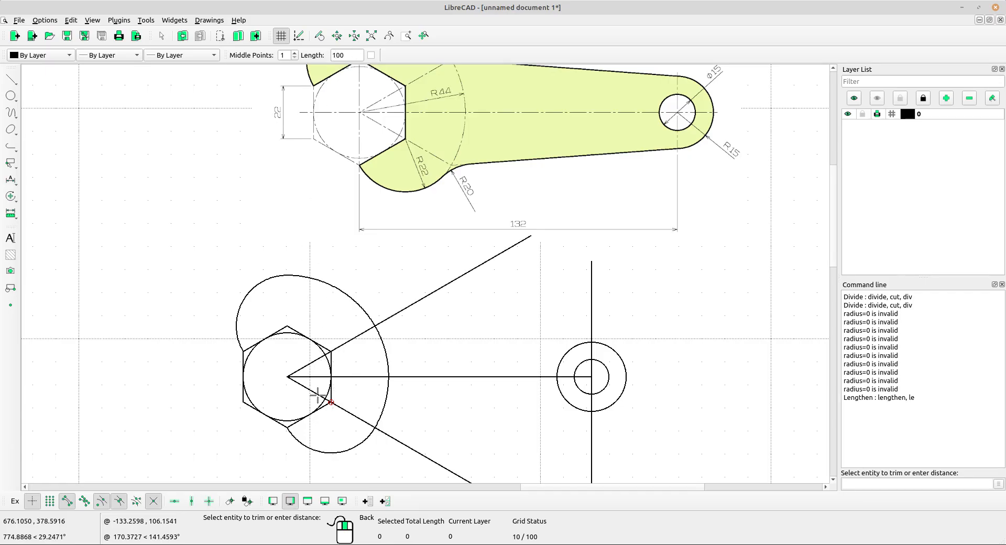
scroll(419, 299, "down", 1)
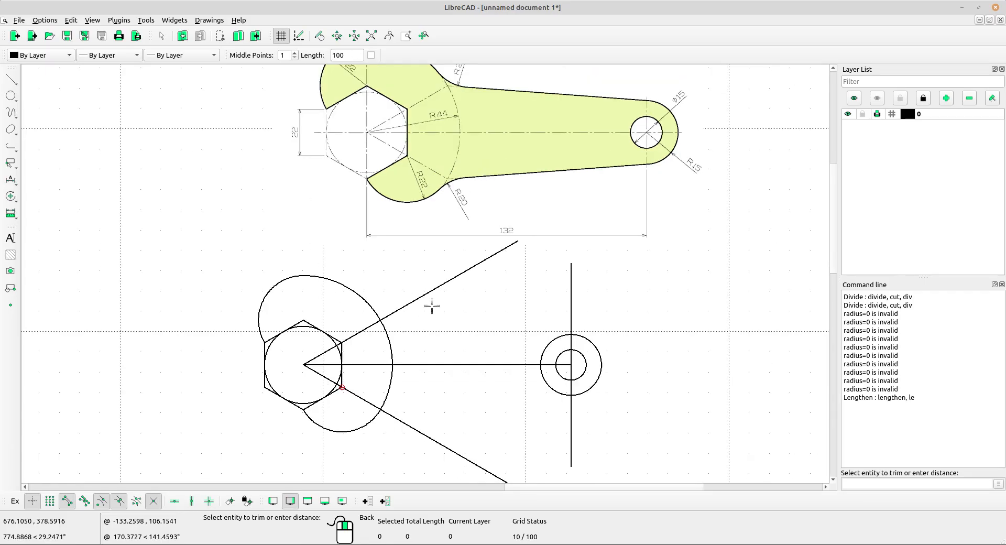
right_click(384, 256)
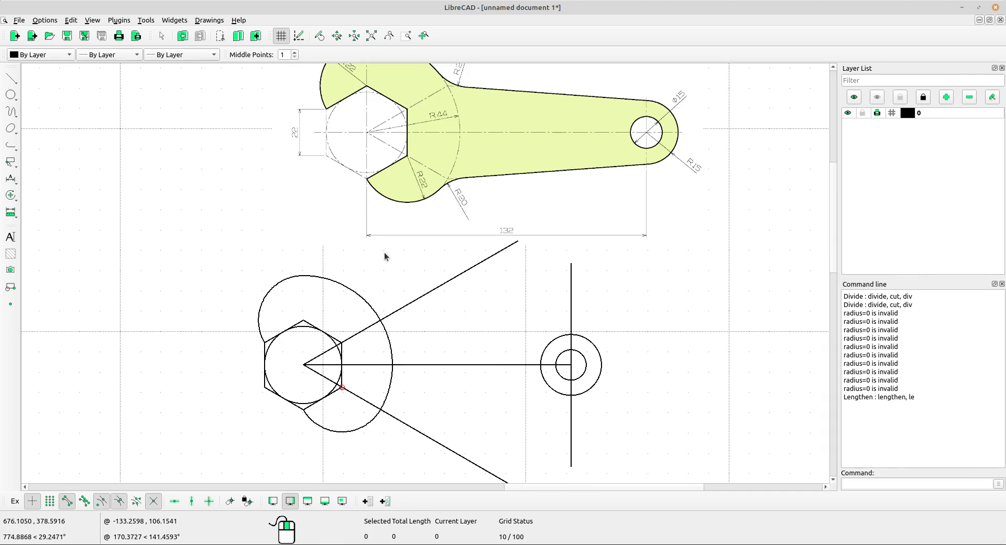
Draw the handle's upper edge from the upper angled line's intersection with the large jaw arc to the top of the radius 15 circle.
left_click(11, 84)
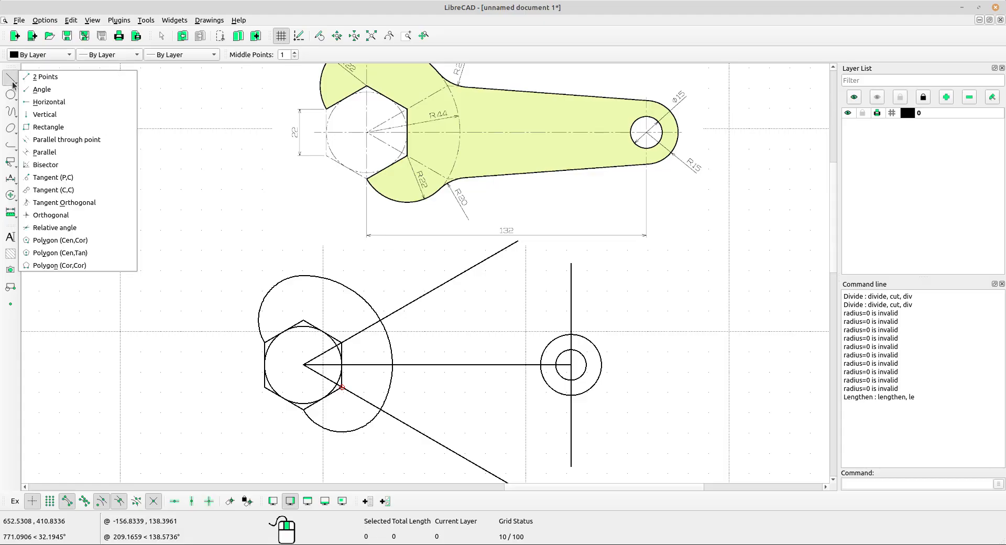
left_click(47, 77)
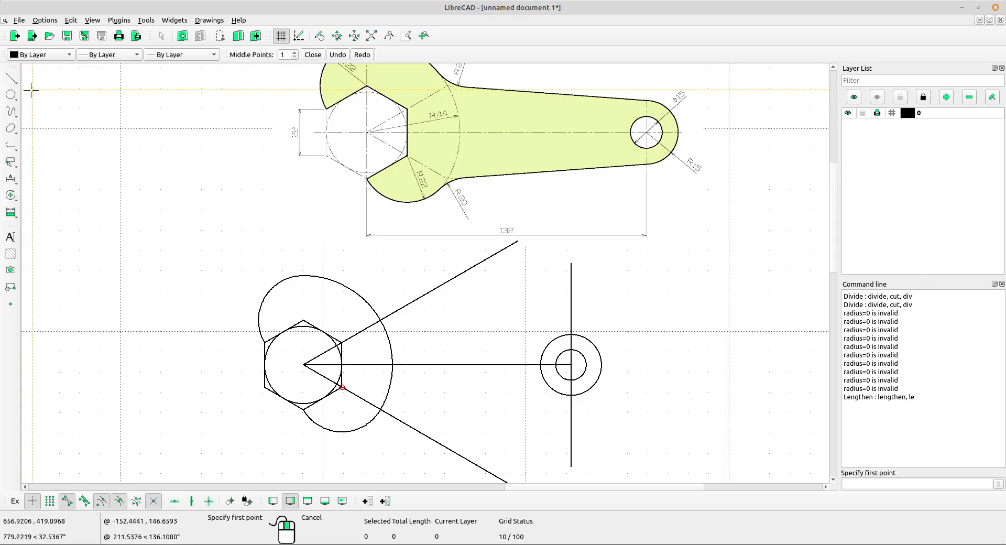
left_click(380, 320)
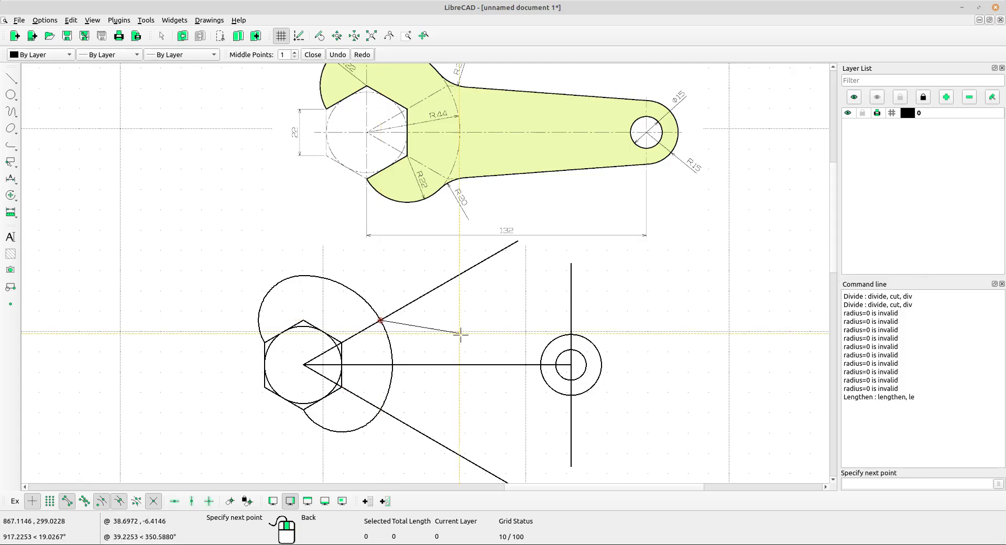
left_click(572, 333)
right_click(523, 178)
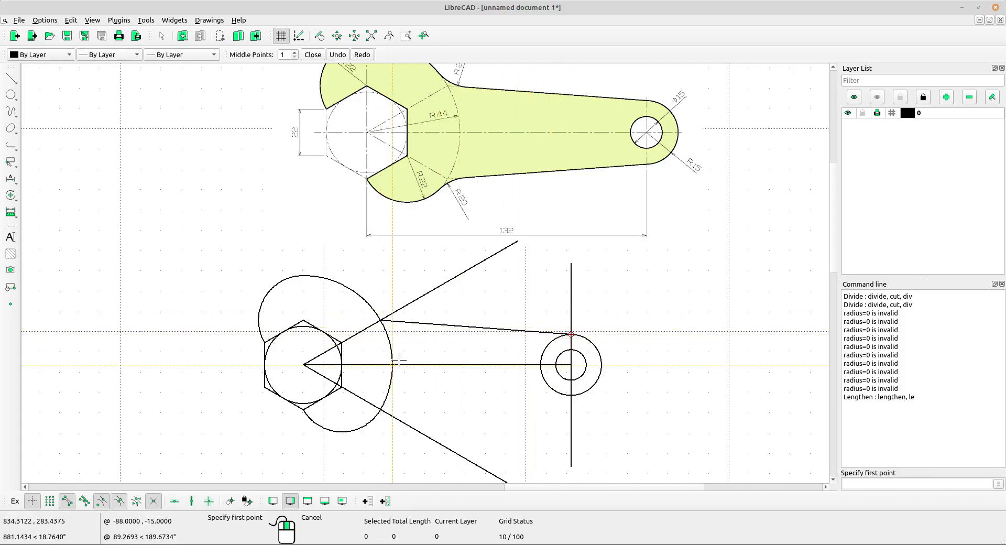
Draw the handle's lower edge from the lower angled line's intersection with the jaw arc to the bottom of the radius 15 circle.
left_click(381, 410)
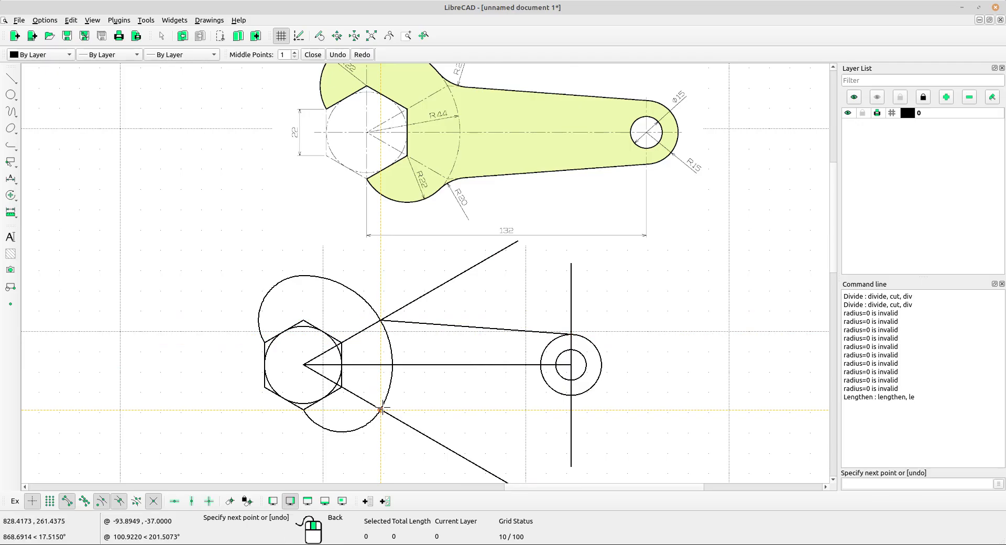
left_click(571, 396)
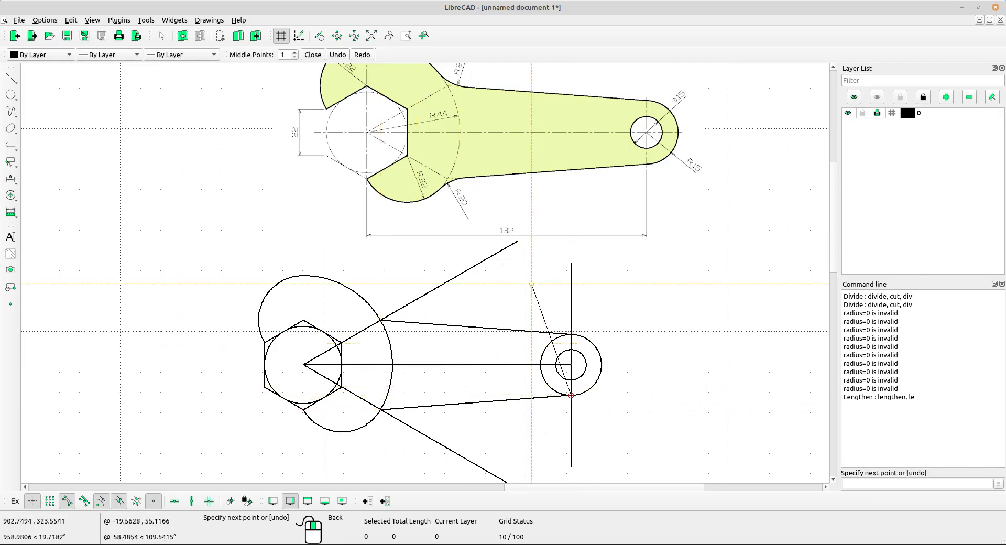
right_click(641, 313)
right_click(648, 332)
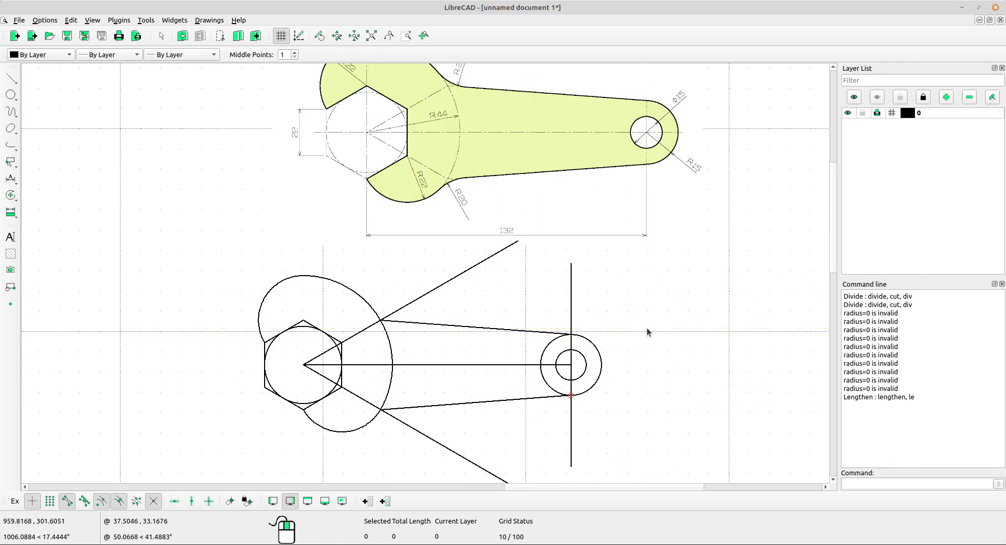
Trim both angled lines to the large jaw arc, keeping the portions towards the hexagon's centre.
scroll(464, 355, "up", 2)
middle_click_drag(464, 352, 461, 279)
scroll(466, 295, "down", 3)
middle_click_drag(539, 310, 531, 382)
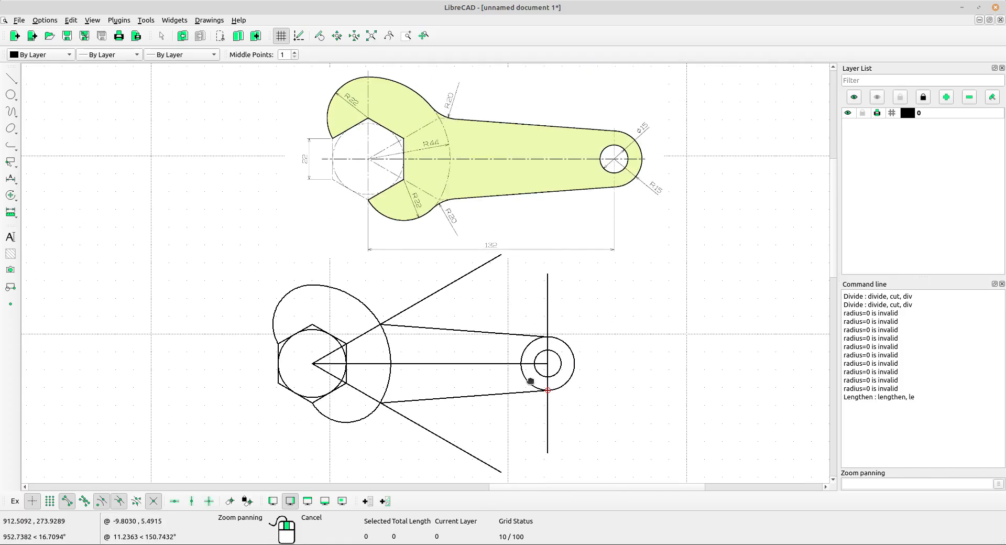
scroll(417, 360, "up", 1)
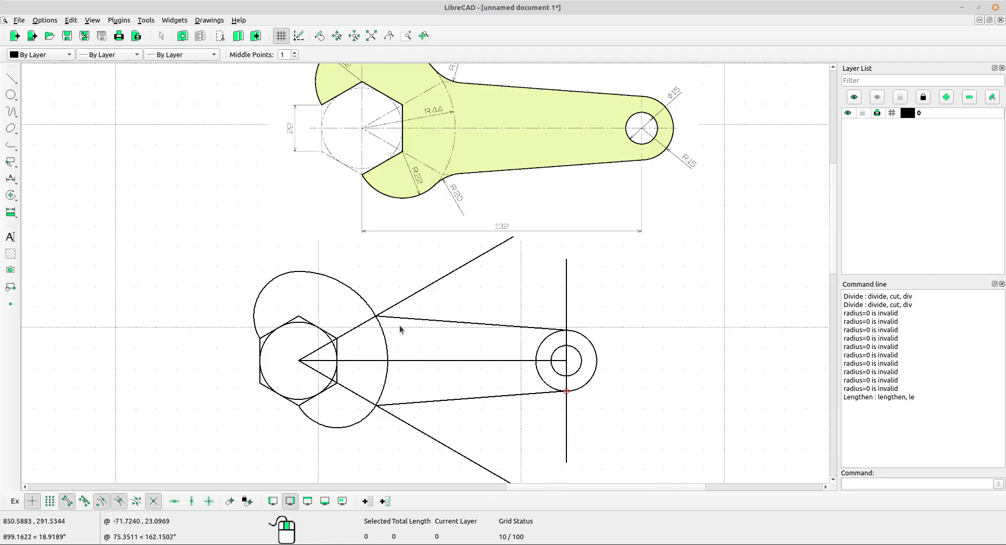
left_click(13, 197)
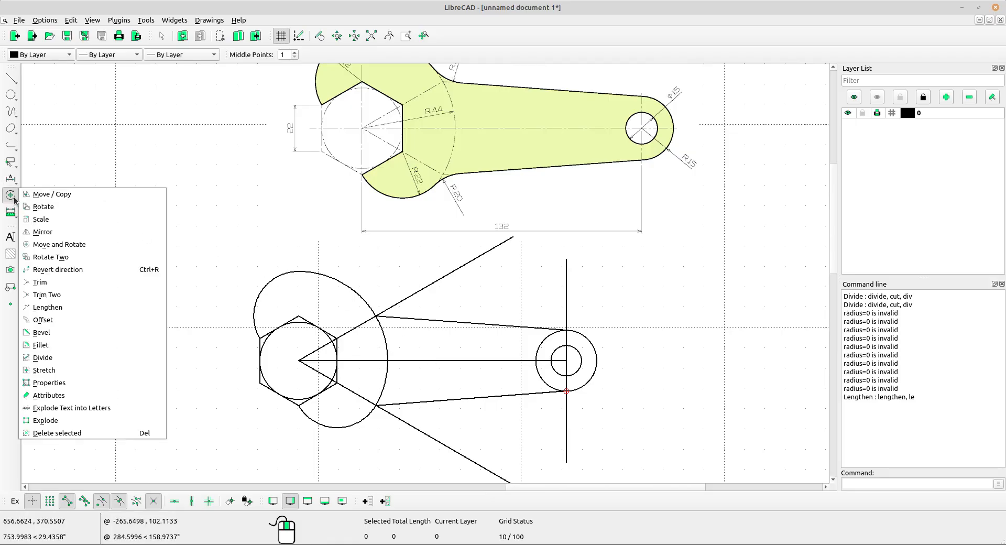
left_click(40, 281)
scroll(395, 397, "up", 2)
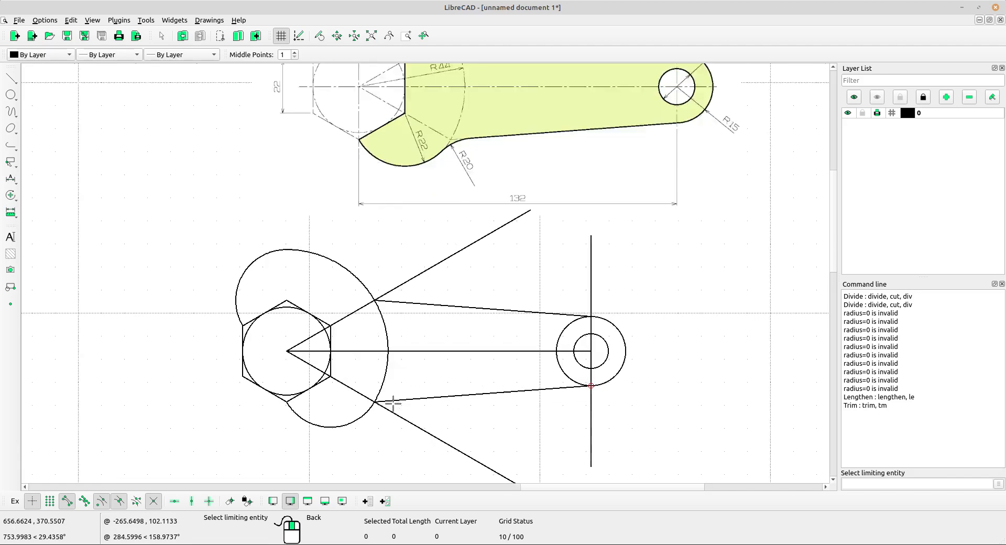
left_click(385, 368)
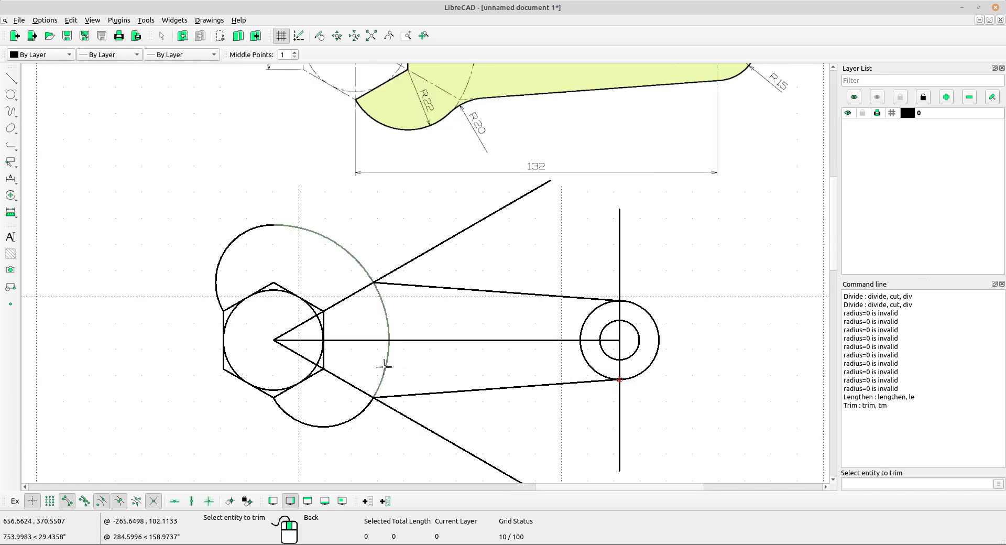
left_click(353, 389)
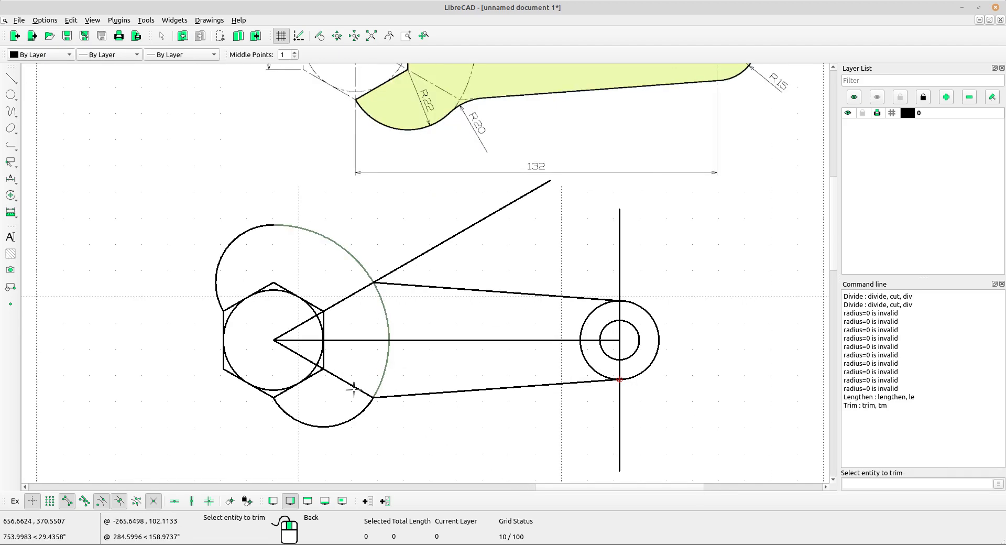
left_click(357, 298)
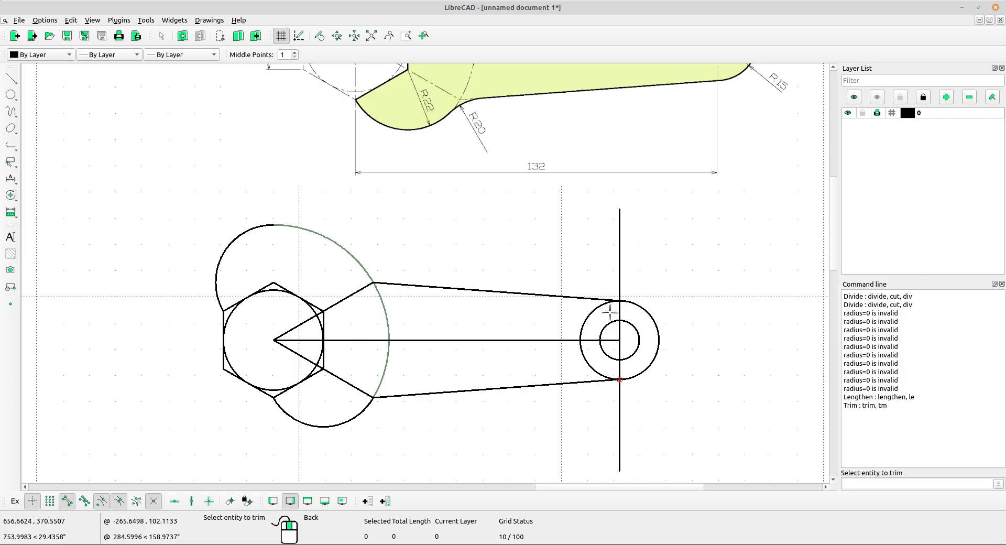
Trim the radius 15 circle to the vertical line, keeping only the outer half as the rounded handle end.
right_click(655, 264)
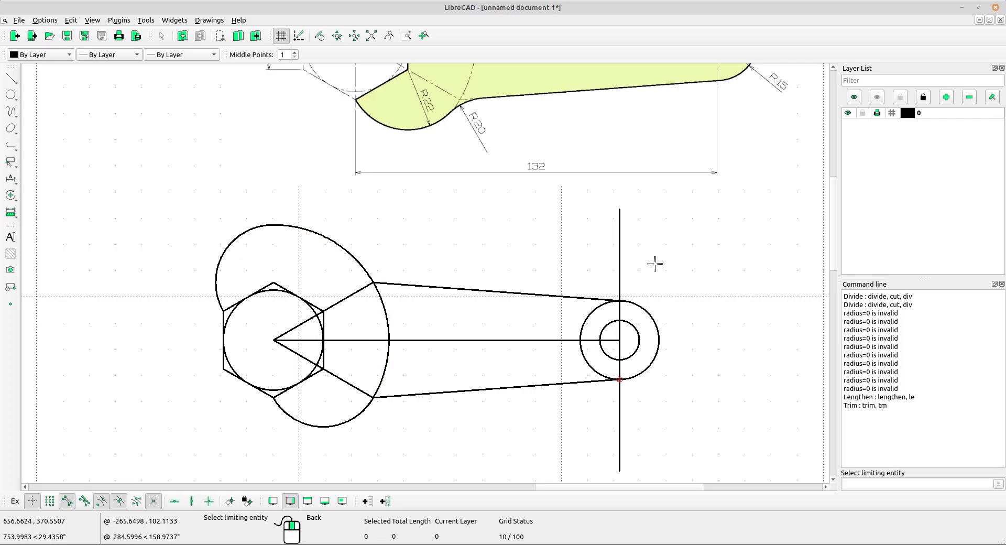
left_click(618, 272)
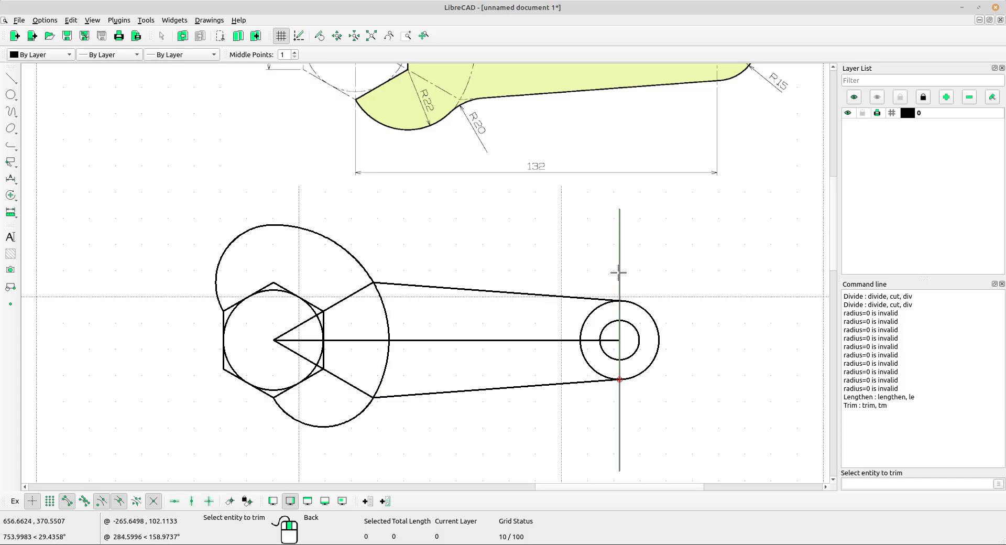
left_click(623, 302)
scroll(650, 301, "down", 3)
middle_click_drag(648, 303, 642, 318)
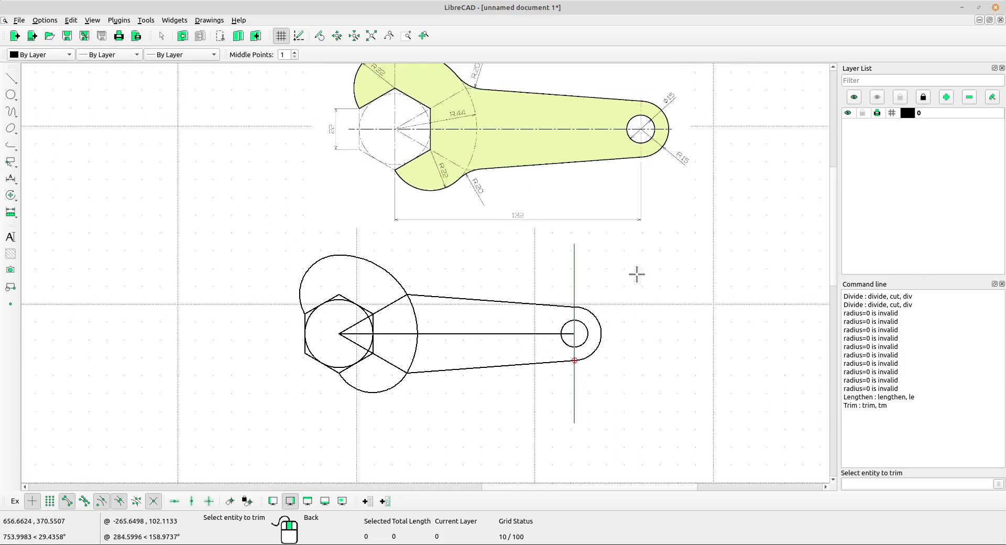
right_click(638, 262)
right_click(629, 262)
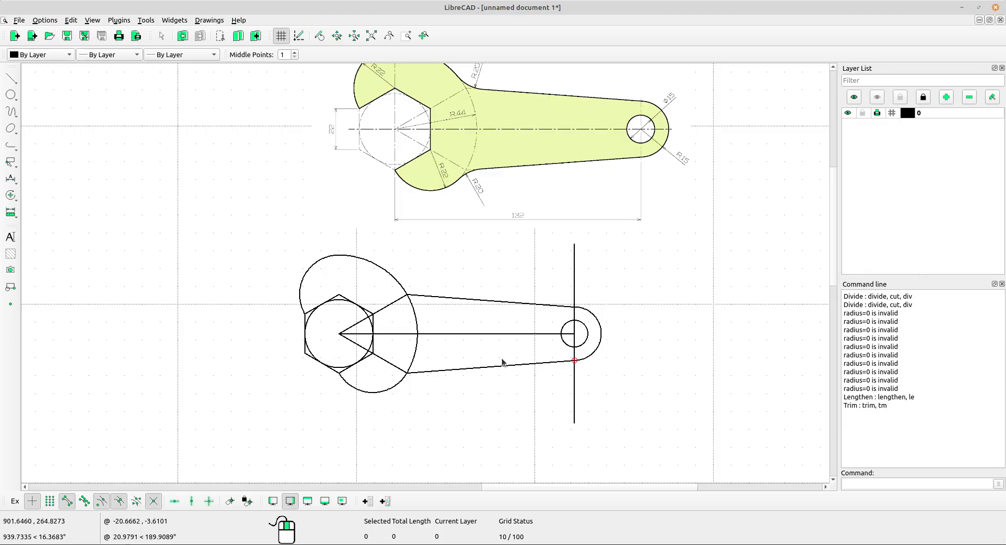
Delete the jaw's inscribed circle, the hexagon's two open-side edges, the centreline, both angled lines and the vertical line.
left_click_drag(304, 373, 295, 335)
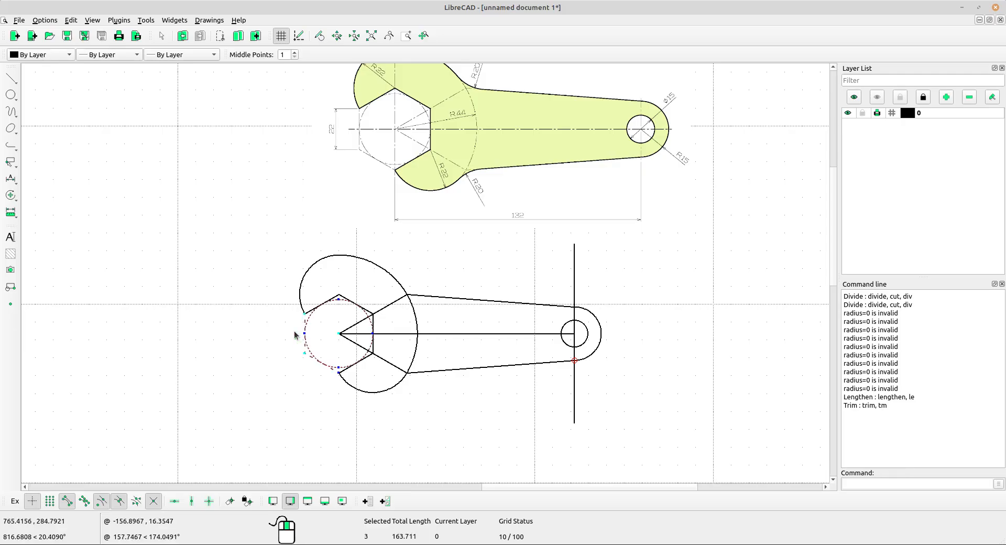
key("Delete")
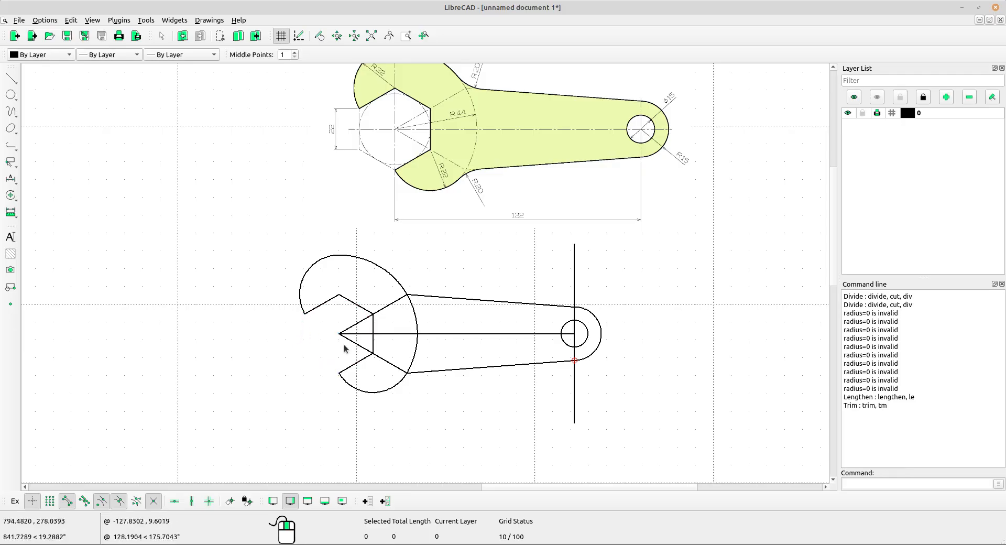
left_click_drag(346, 353, 336, 329)
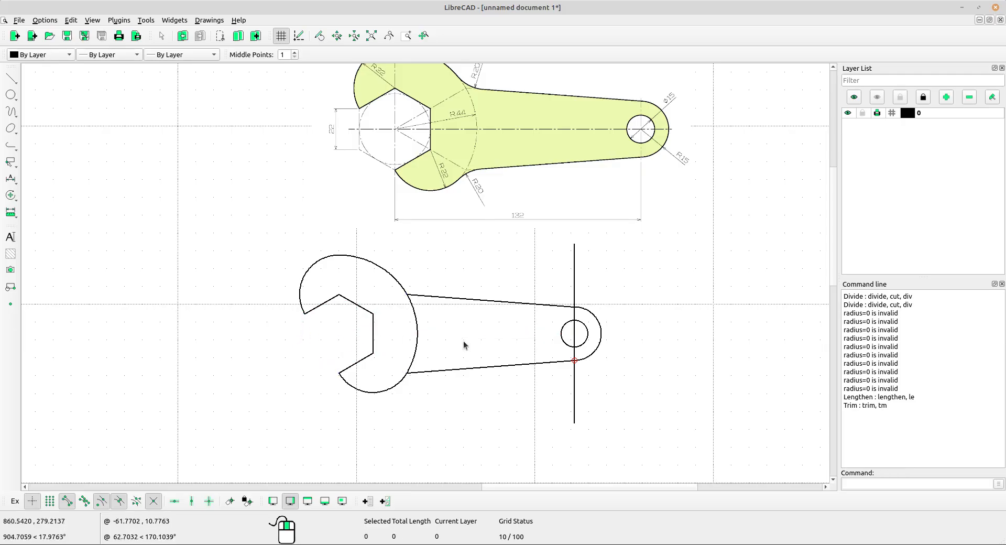
left_click_drag(585, 286, 552, 272)
key("Delete")
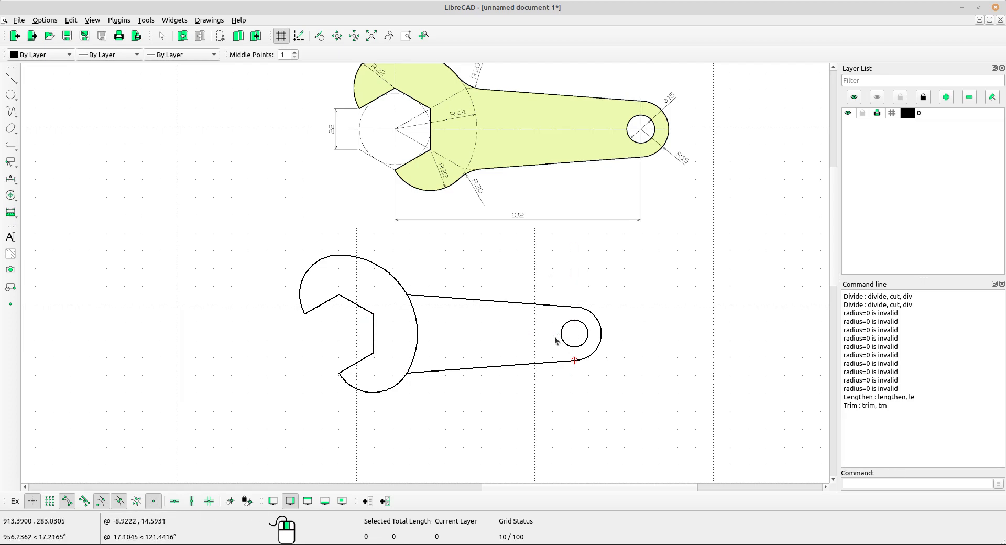
Divide the large jaw arc at its intersection with the handle's upper edge.
scroll(437, 342, "up", 2)
left_click(427, 315)
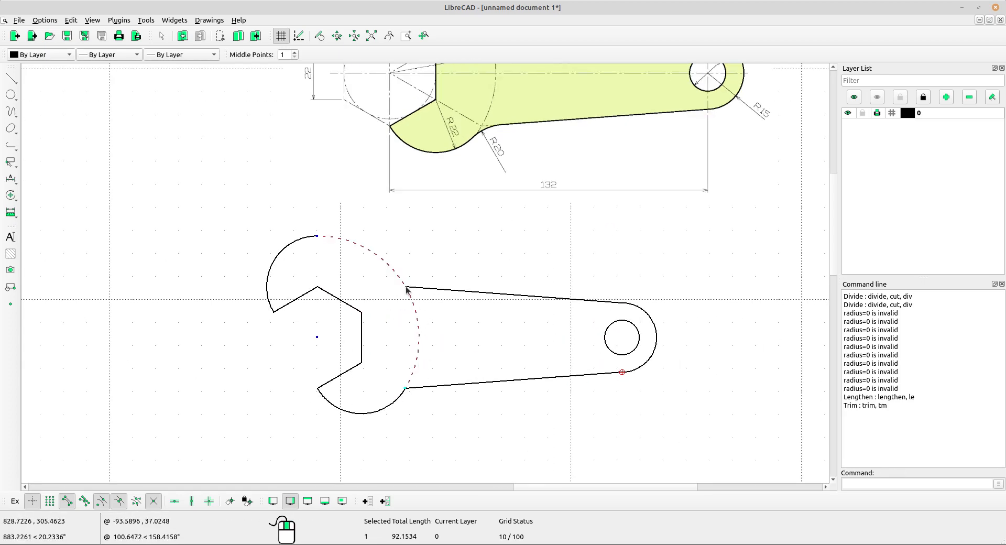
key("Escape")
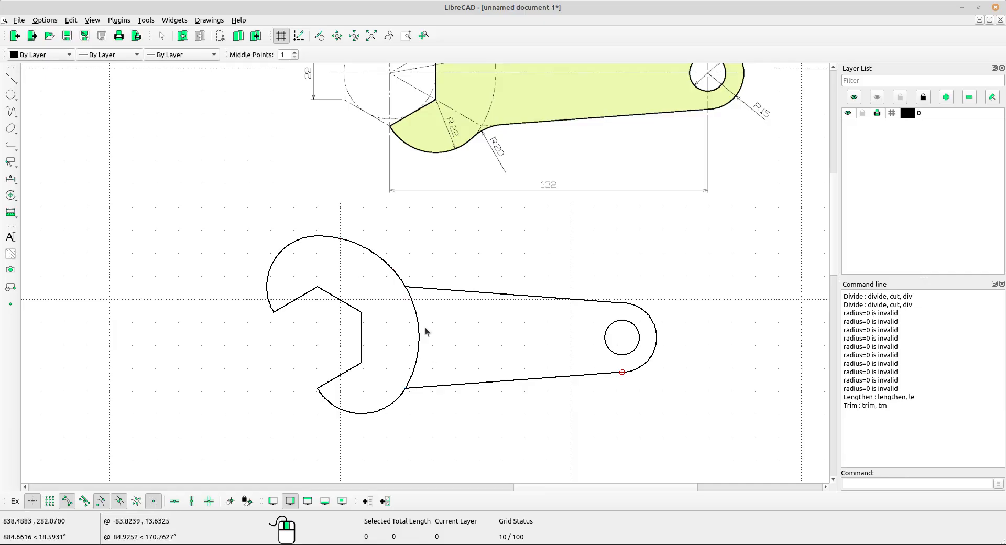
left_click(11, 195)
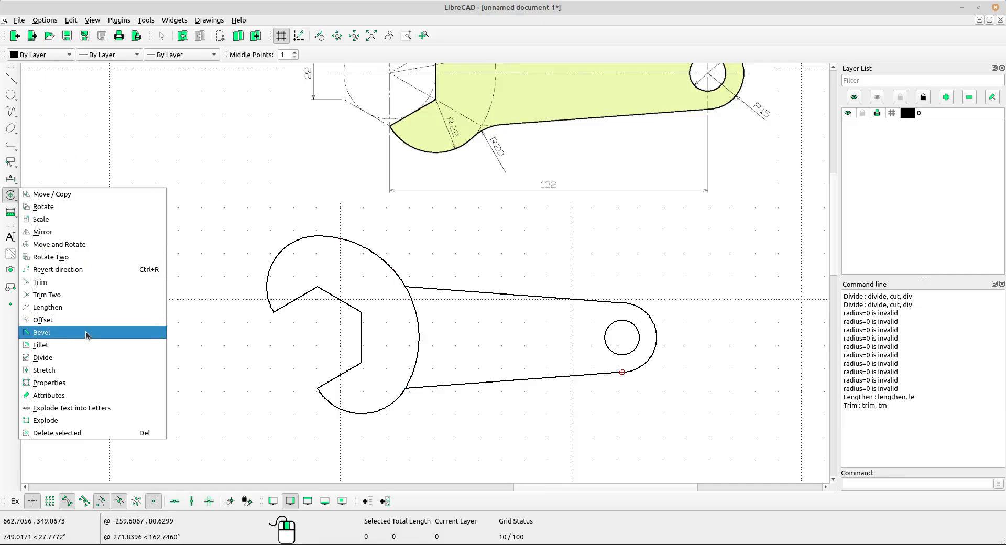
left_click(82, 357)
scroll(360, 285, "up", 2)
left_click(452, 324)
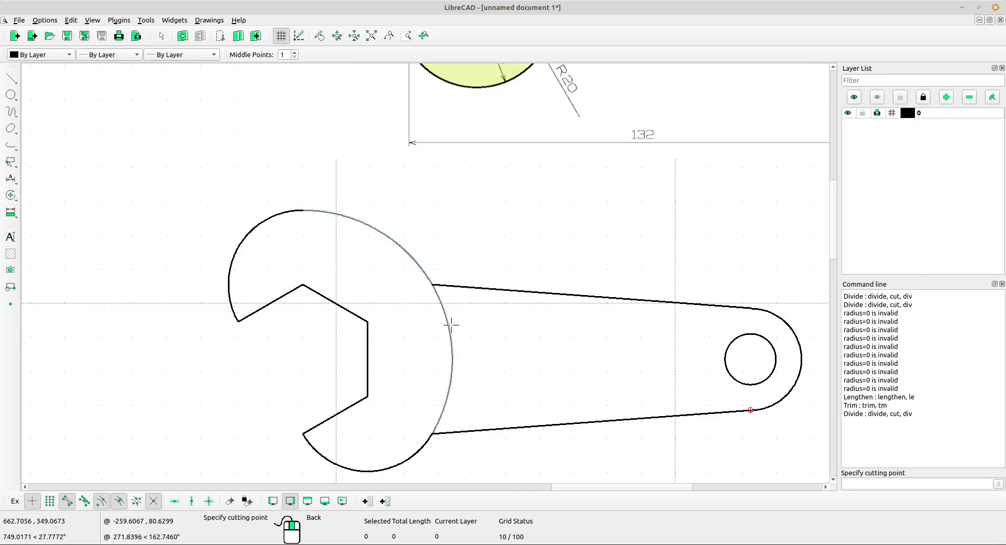
left_click(437, 286)
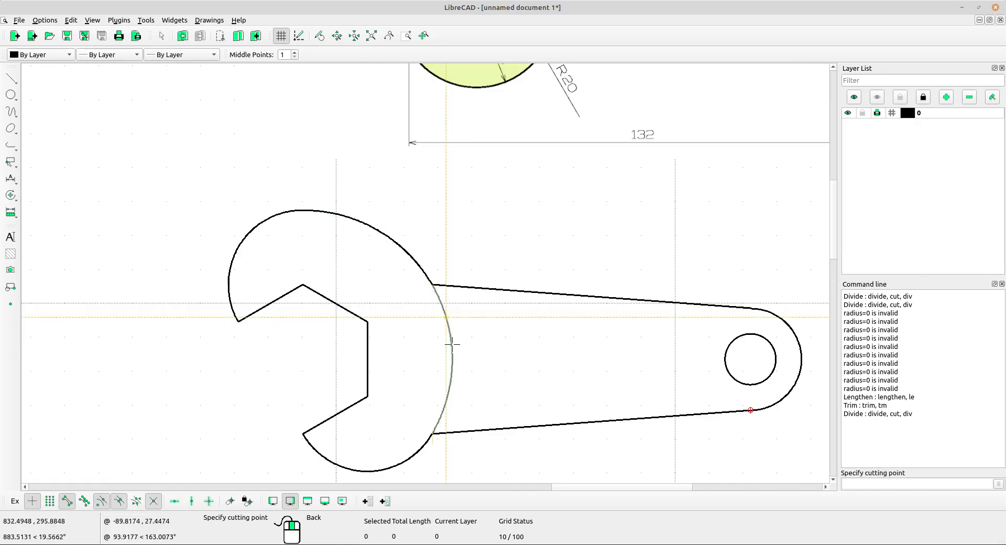
key("Escape")
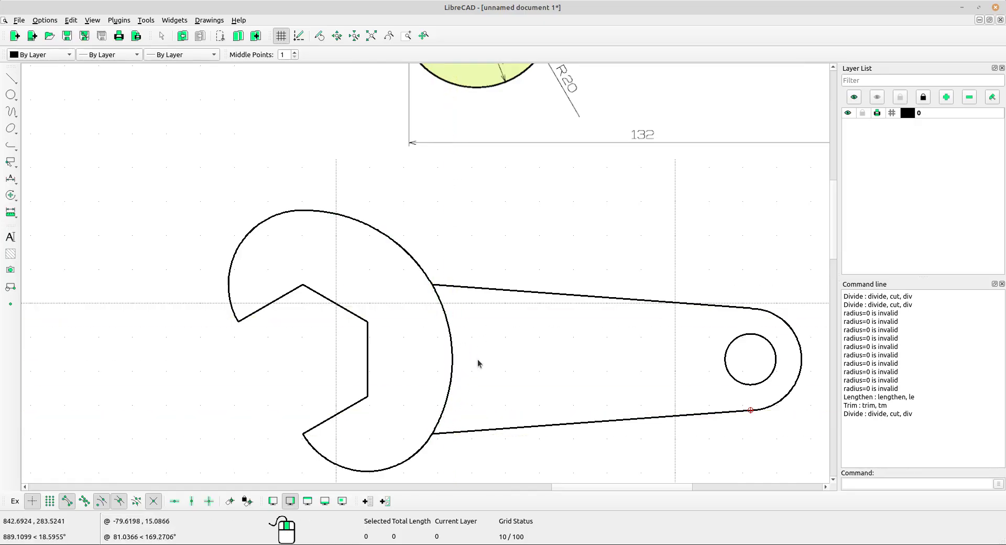
Delete the jaw arc segment lying between the handle's upper and lower edges.
left_click(443, 353)
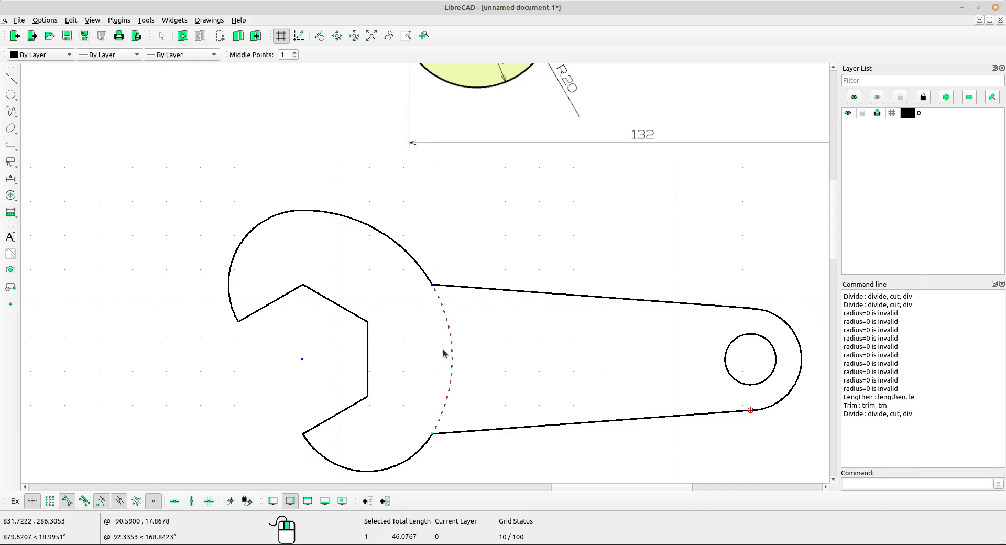
key("Delete")
scroll(453, 340, "down", 5)
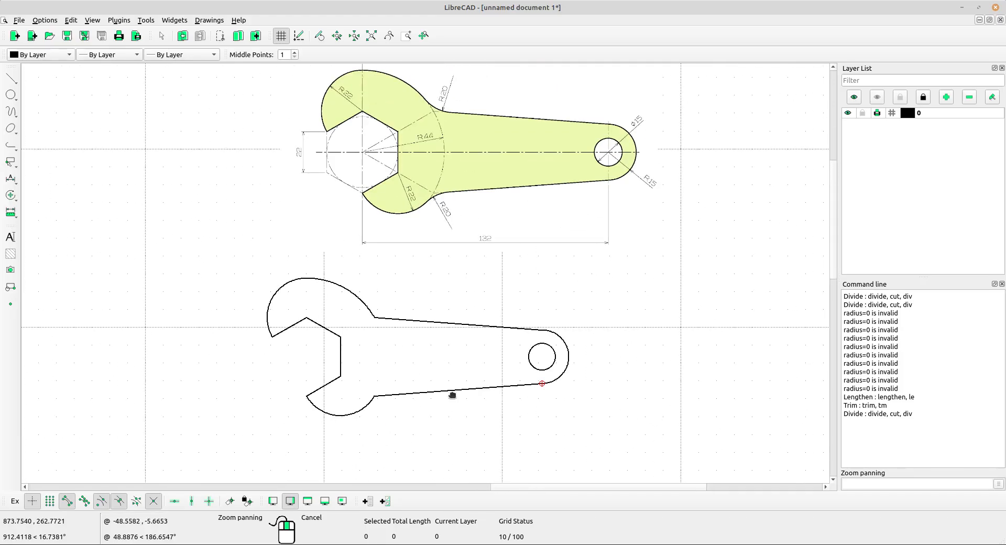
Select the whole redrawn wrench and create a polyline from its existing segments.
scroll(524, 377, "up", 1)
scroll(510, 371, "up", 1)
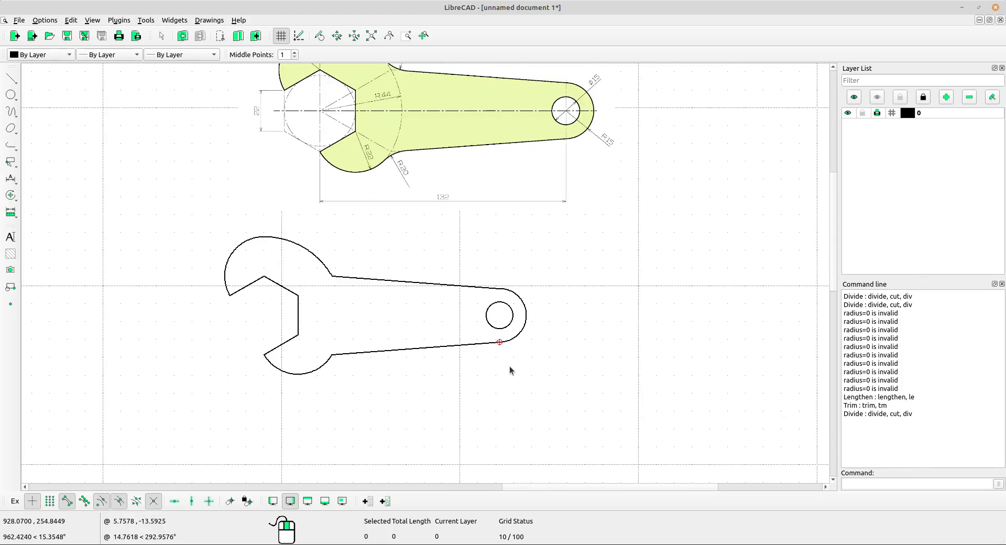
left_click_drag(613, 379, 168, 230)
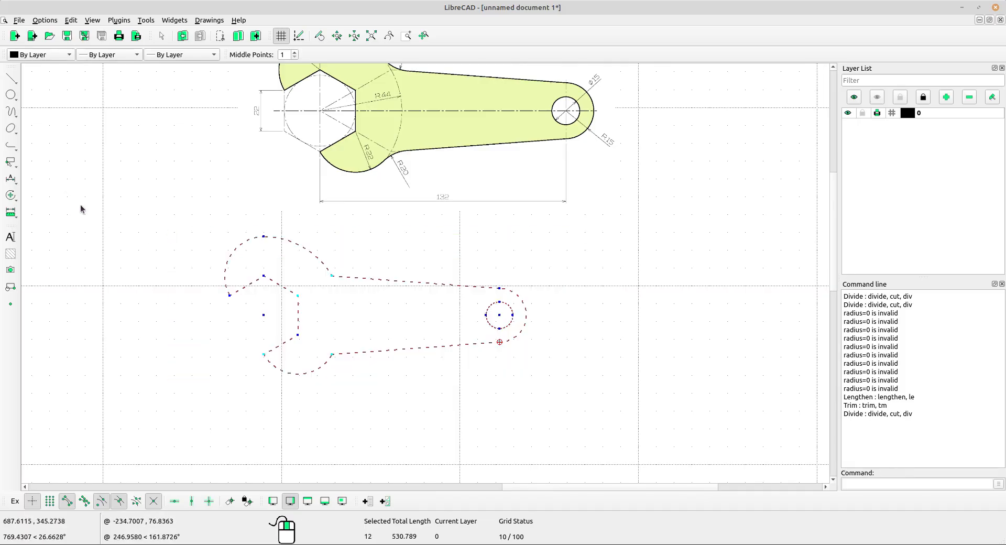
left_click(15, 148)
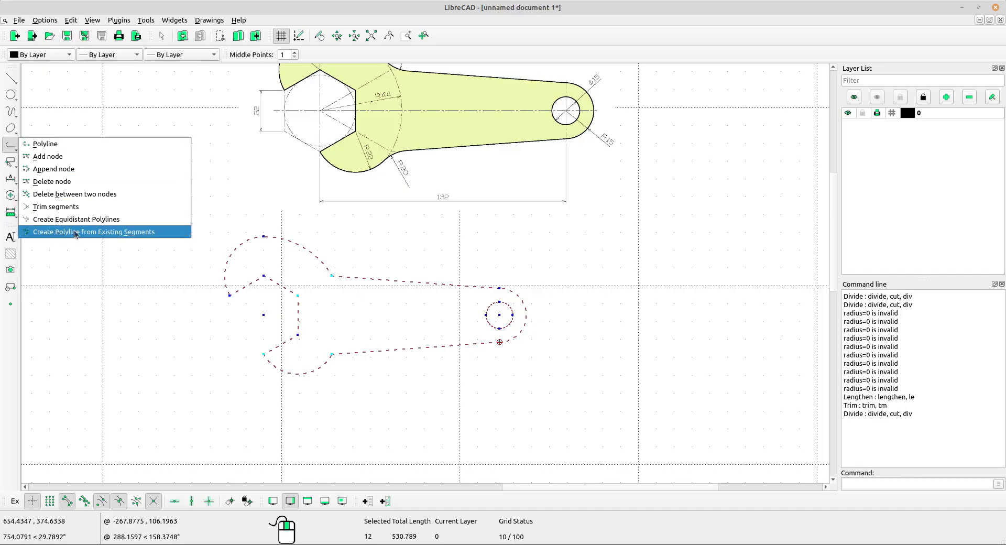
left_click(147, 232)
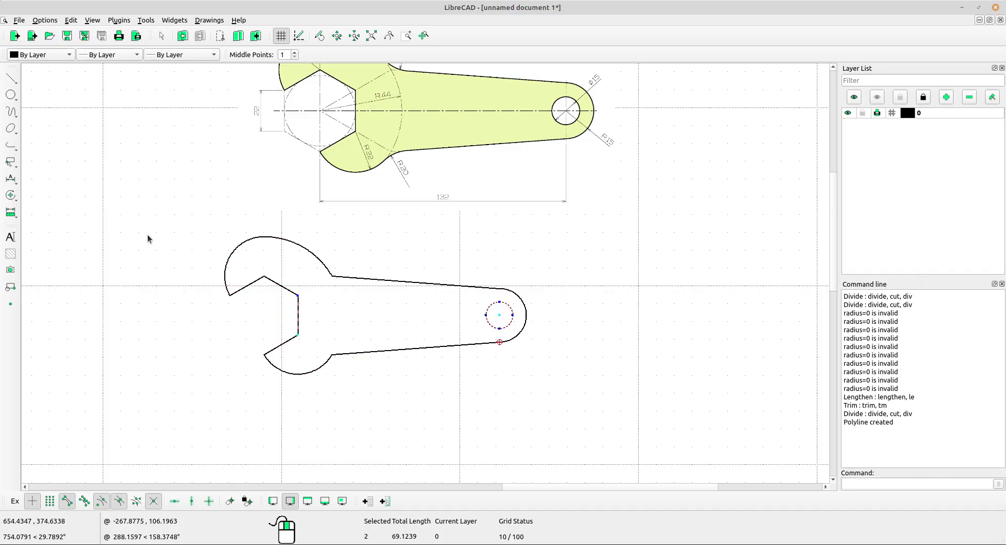
Select the wrench outline together with its handle hole and hatch the area between them with a solid fill.
left_click(582, 412)
left_click(595, 415)
left_click(680, 429)
left_click(203, 238)
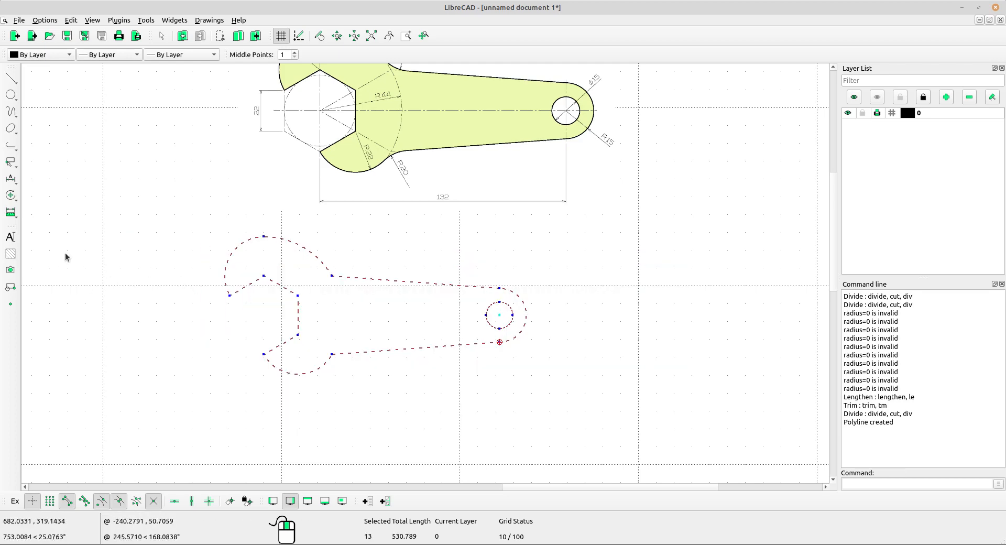
left_click(11, 255)
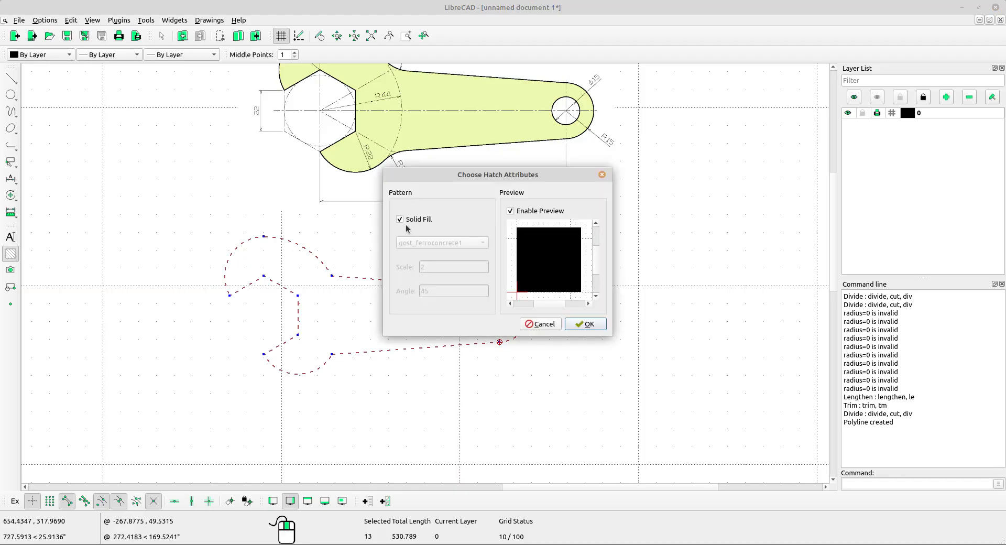
left_click(586, 324)
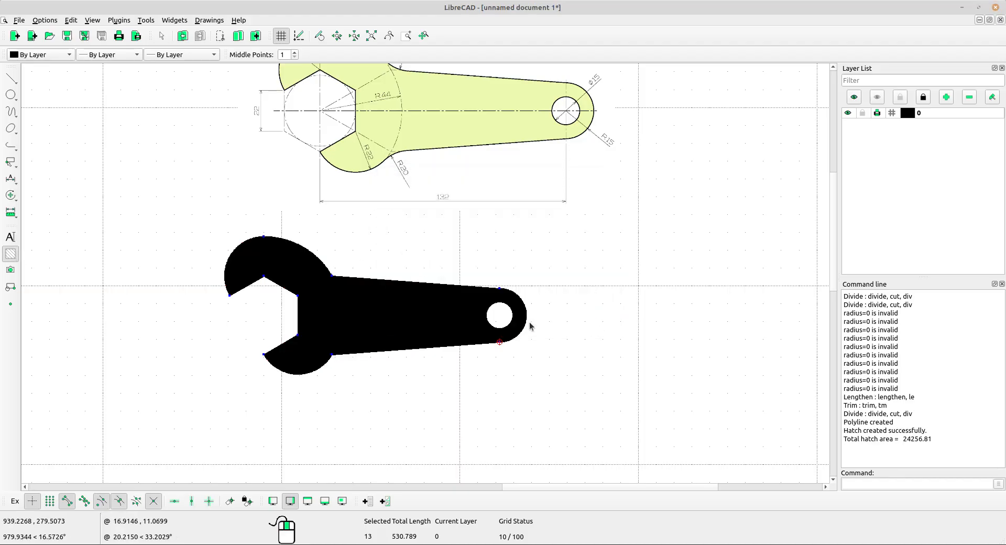
key("Escape")
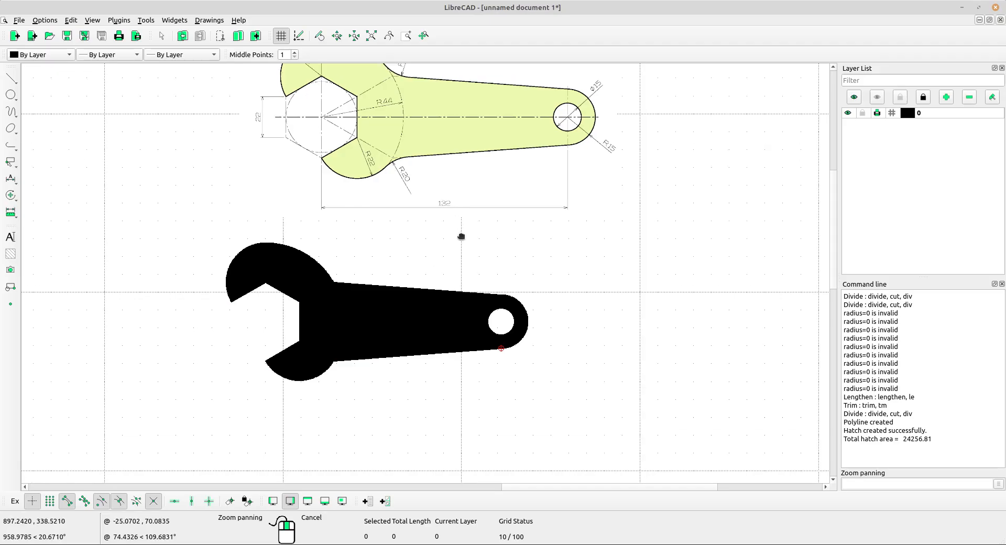
Set the colour attribute of the wrench's solid hatch to Dark Yellow.
middle_click_drag(461, 234, 473, 250)
left_click(407, 352)
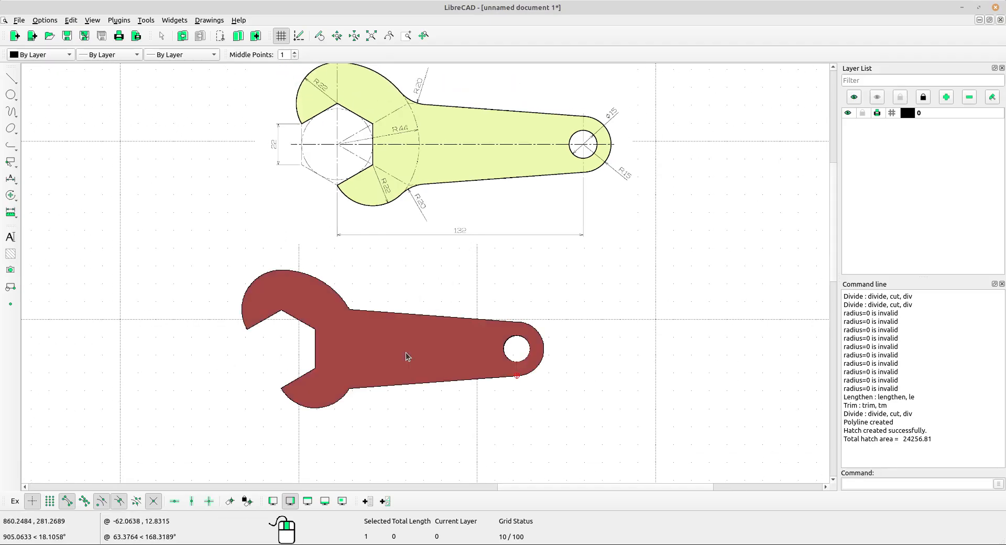
scroll(360, 346, "up", 3)
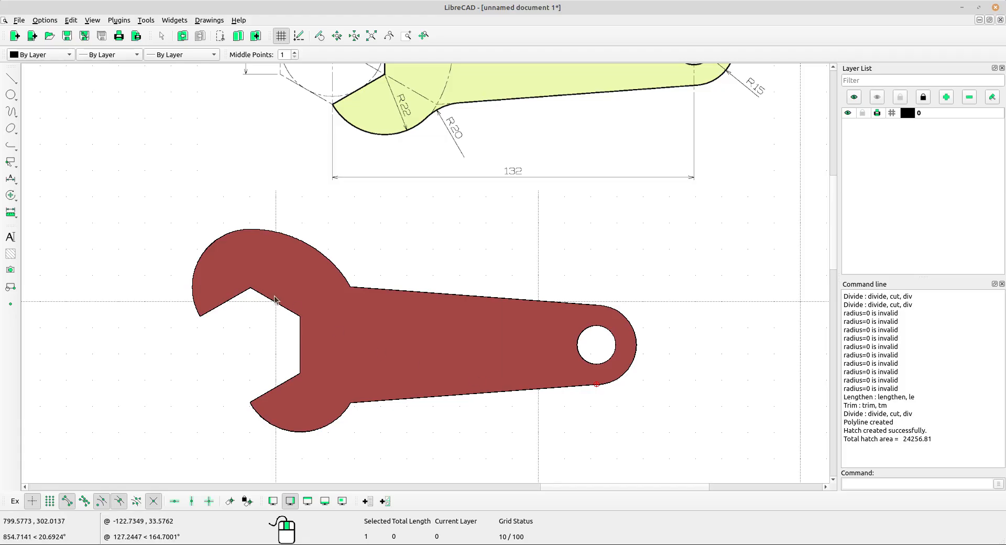
left_click(10, 195)
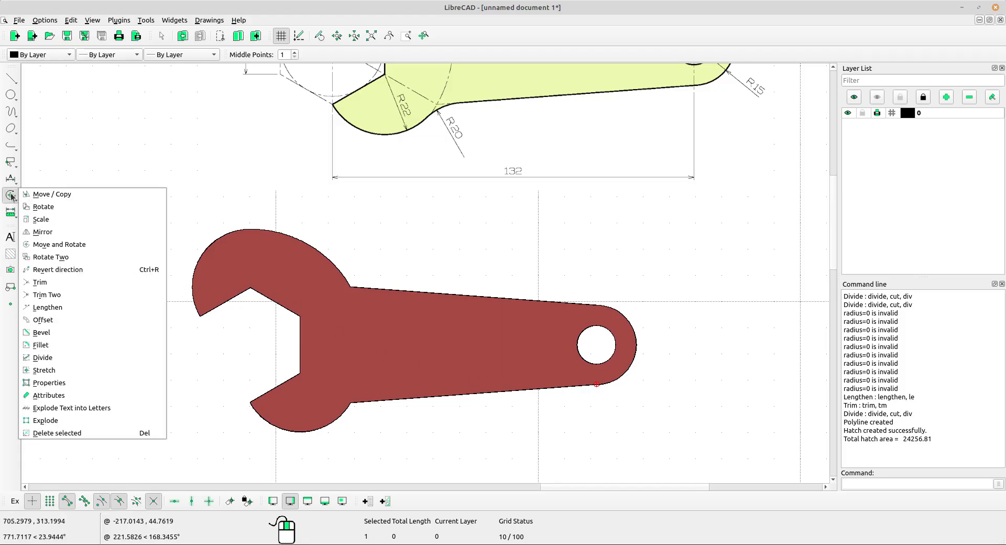
left_click(58, 397)
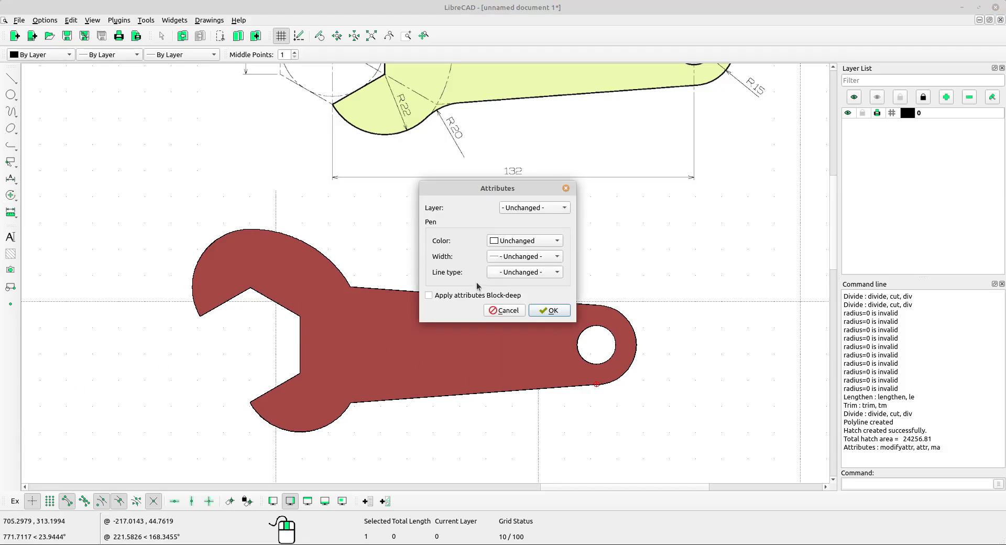
left_click(525, 241)
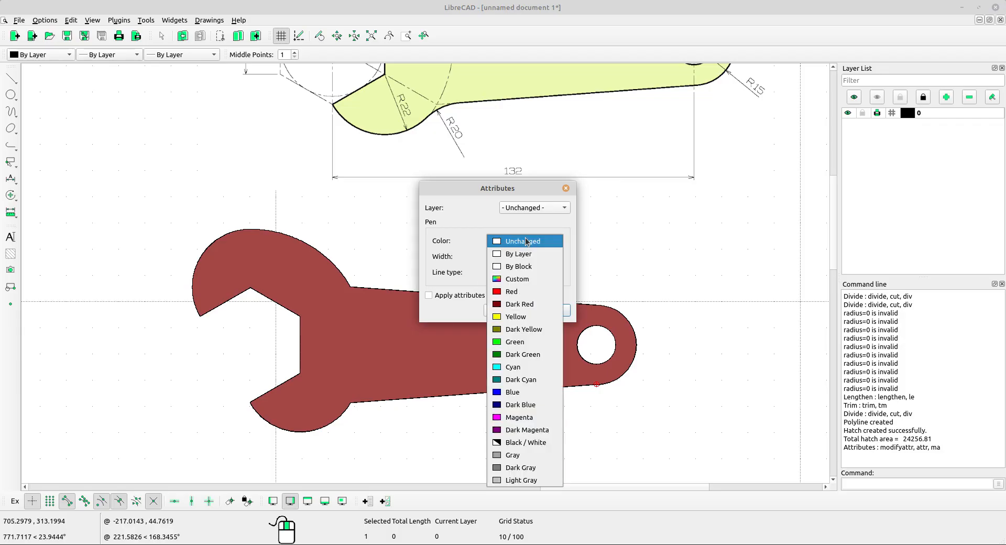
left_click(524, 330)
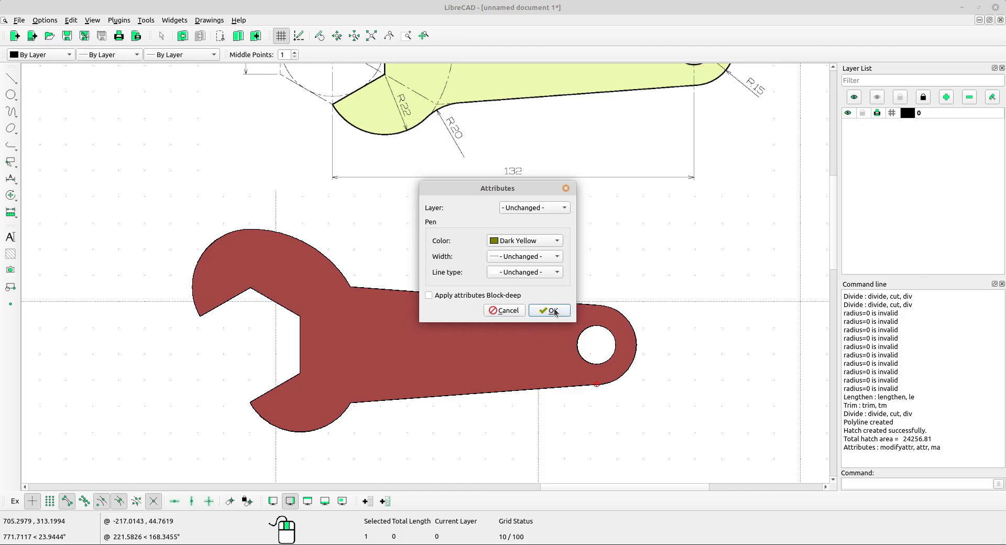
left_click(549, 311)
scroll(471, 304, "down", 2)
mouse_move(562, 279)
middle_mouse_down()
mouse_move(552, 319)
mouse_move(526, 314)
middle_mouse_up()
scroll(595, 331, "up", 1)
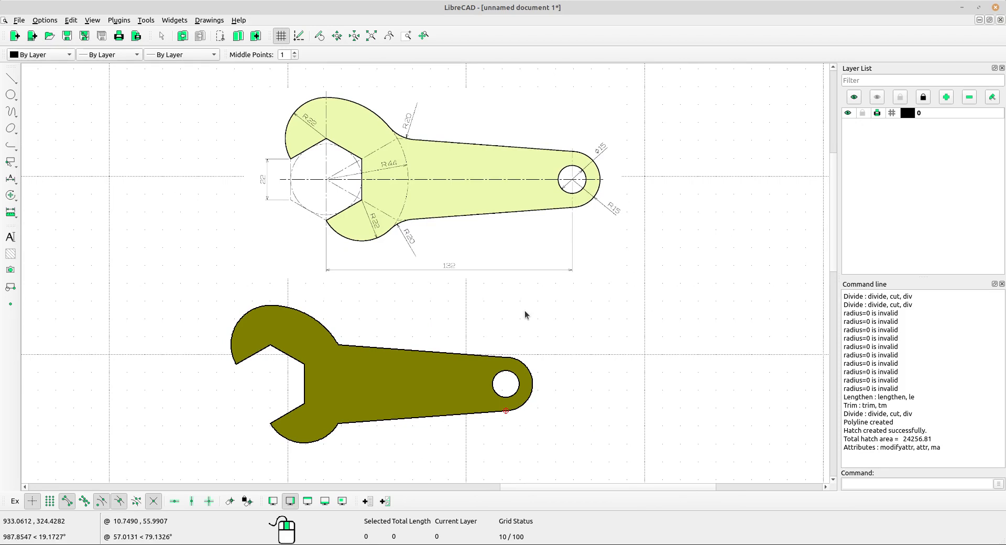